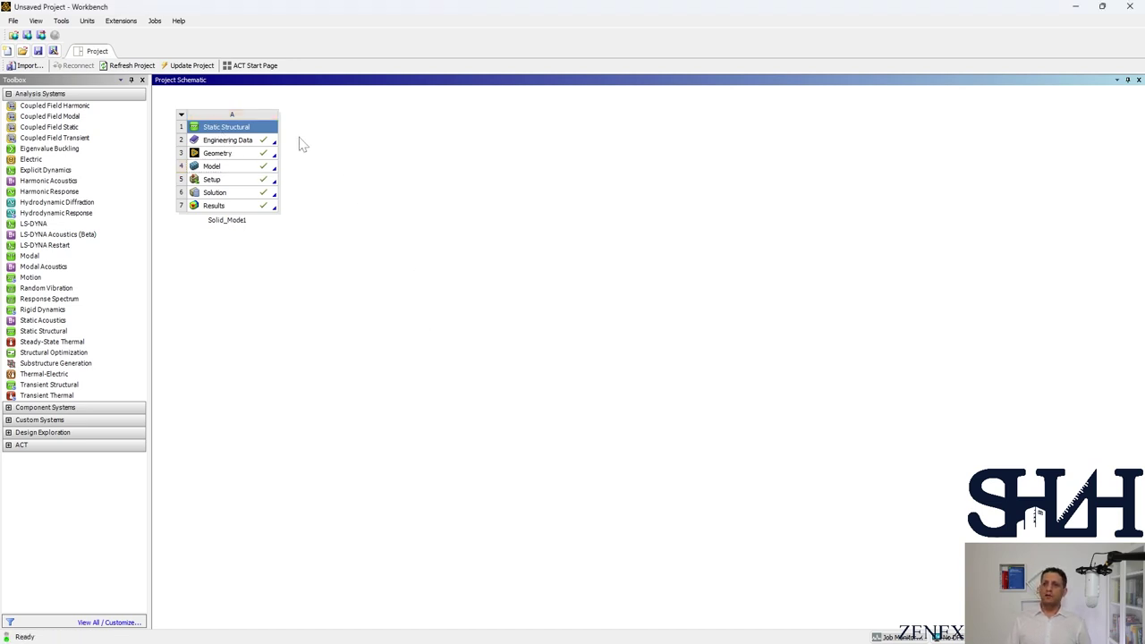
Duplicate the Solid_Mode1 Static Structural system and name the copy Shell_Mode1.
right_click(218, 130)
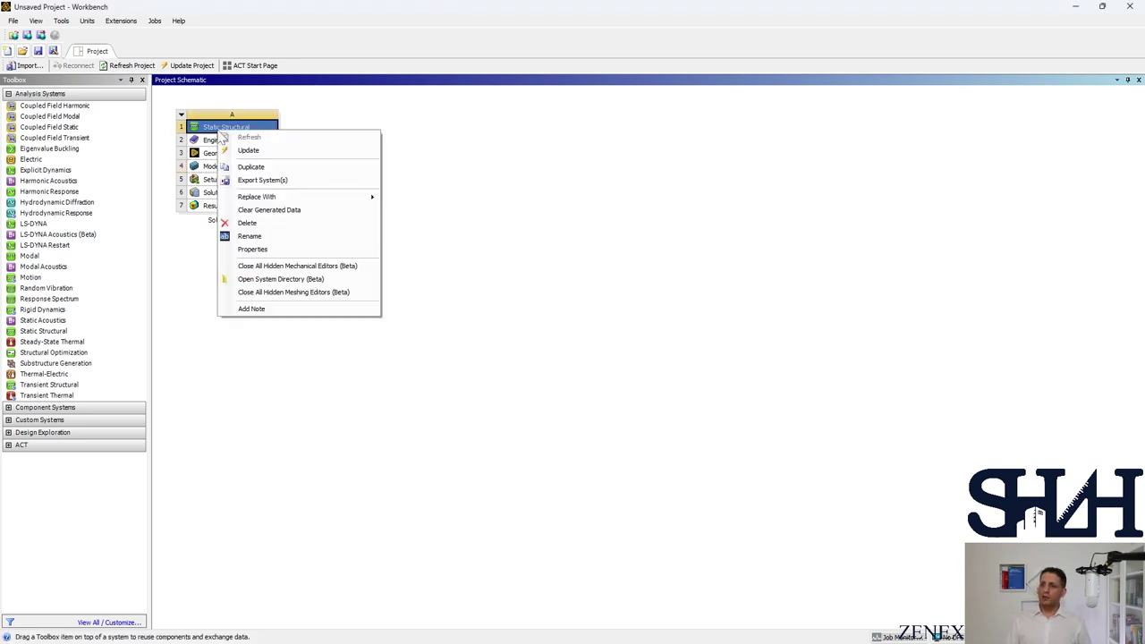
left_click(242, 169)
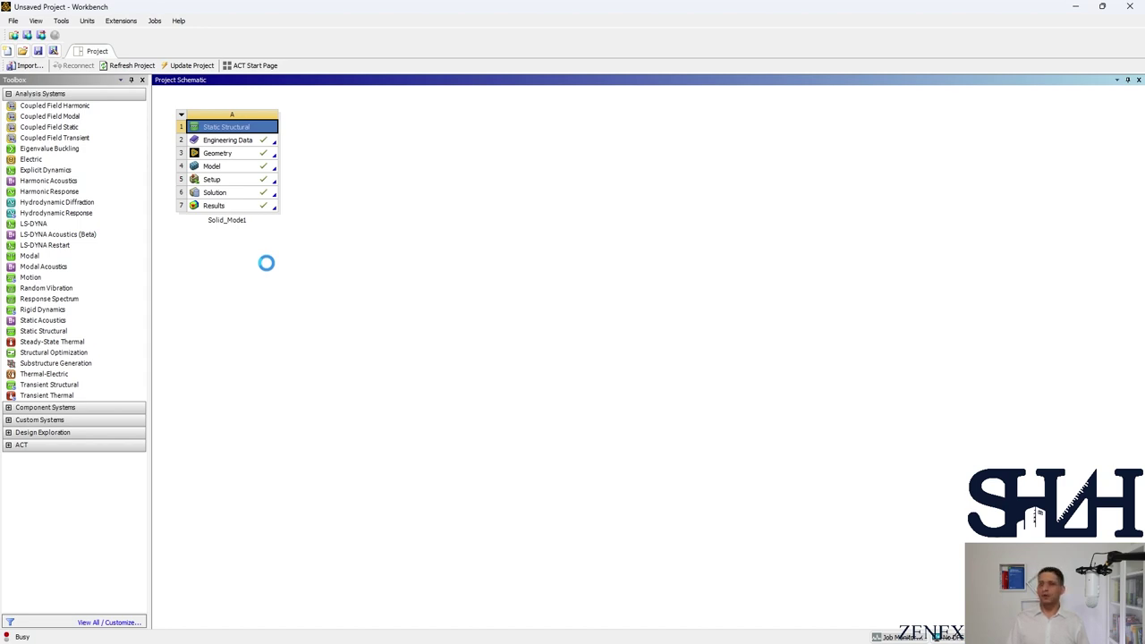
left_click_drag(267, 262, 356, 143)
double_click(355, 222)
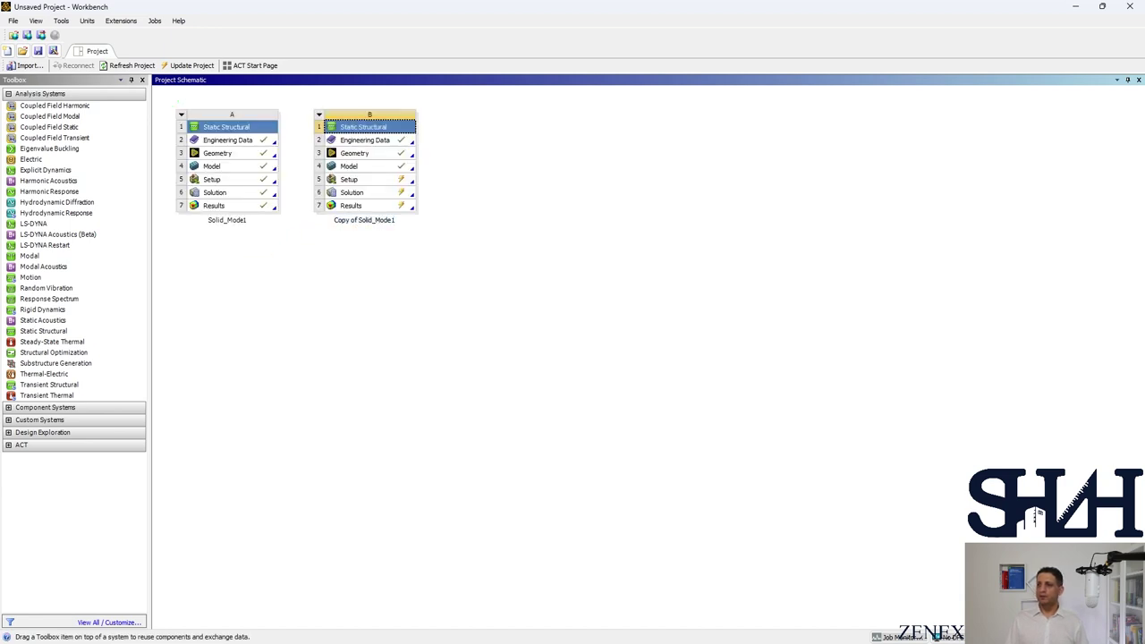
type("Shell")
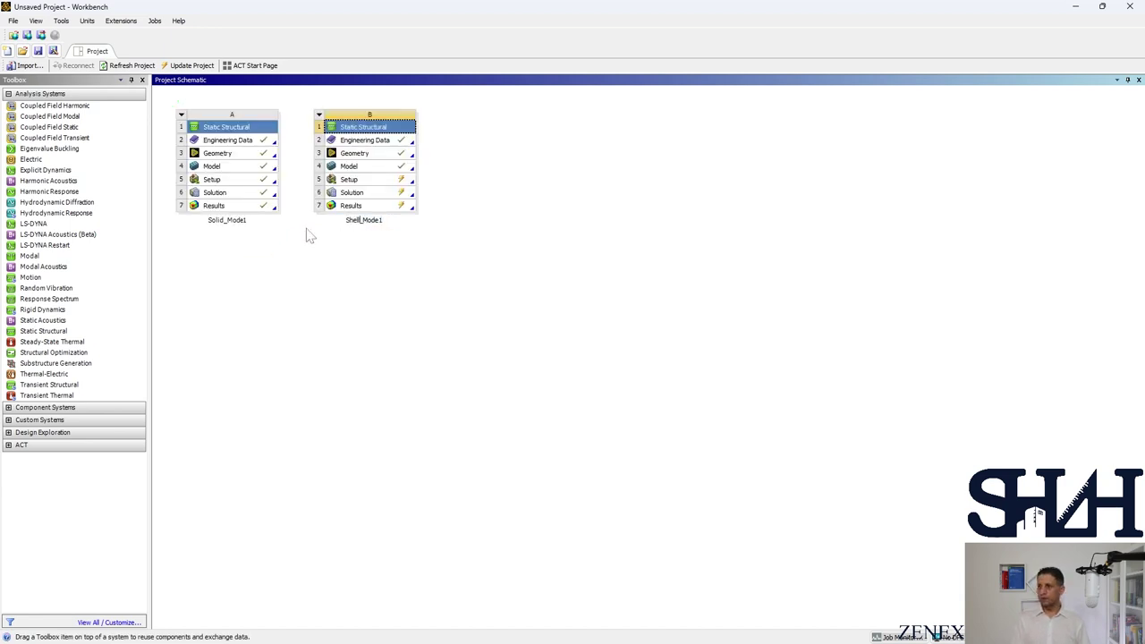
key("Return")
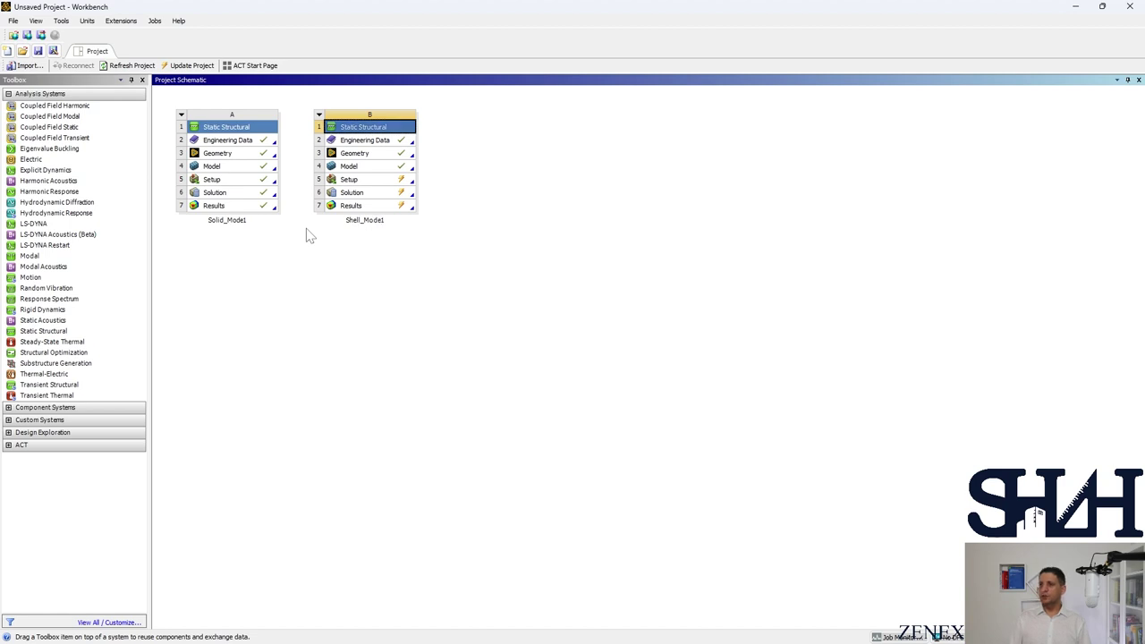
Open the Shell_Mode1 system's geometry in SpaceClaim and hide the T_Stub body.
double_click(363, 157)
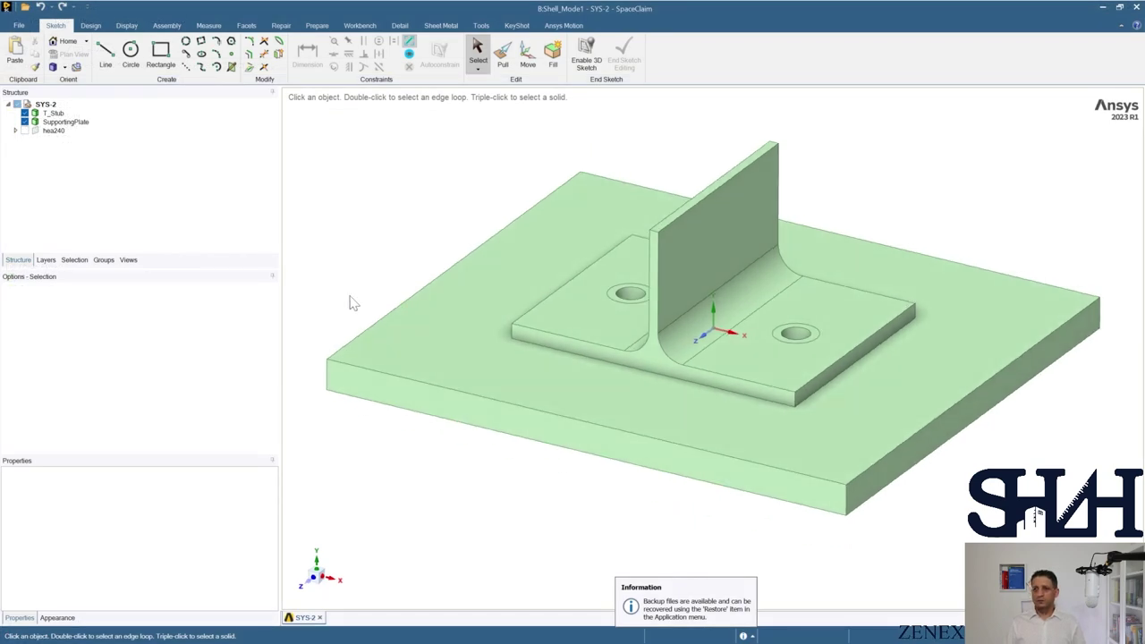
left_click(24, 113)
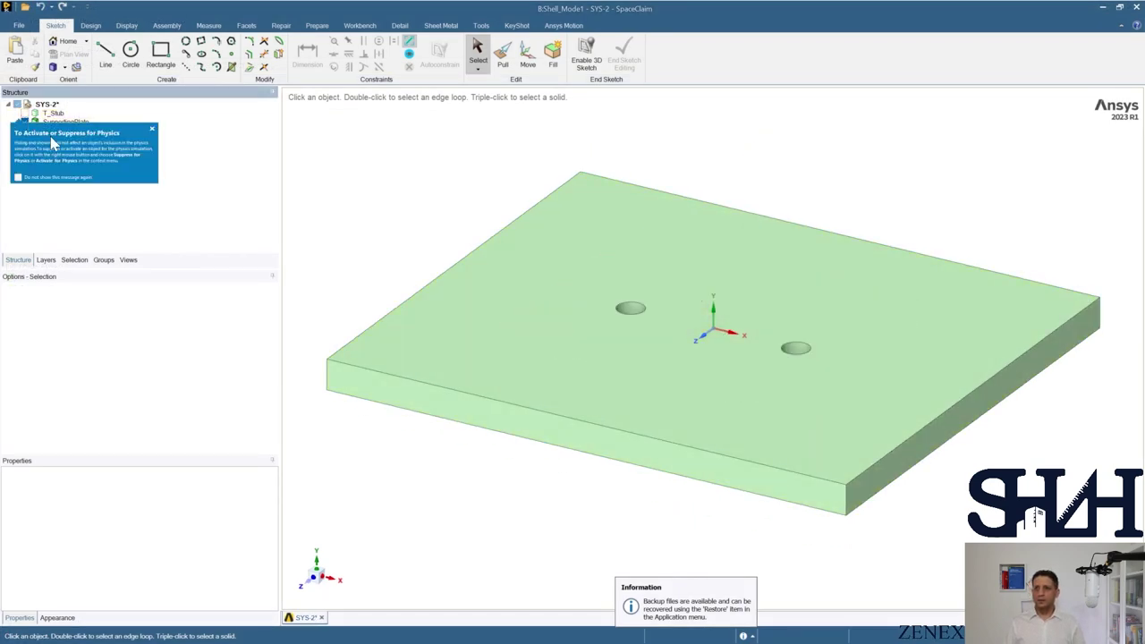
left_click(154, 134)
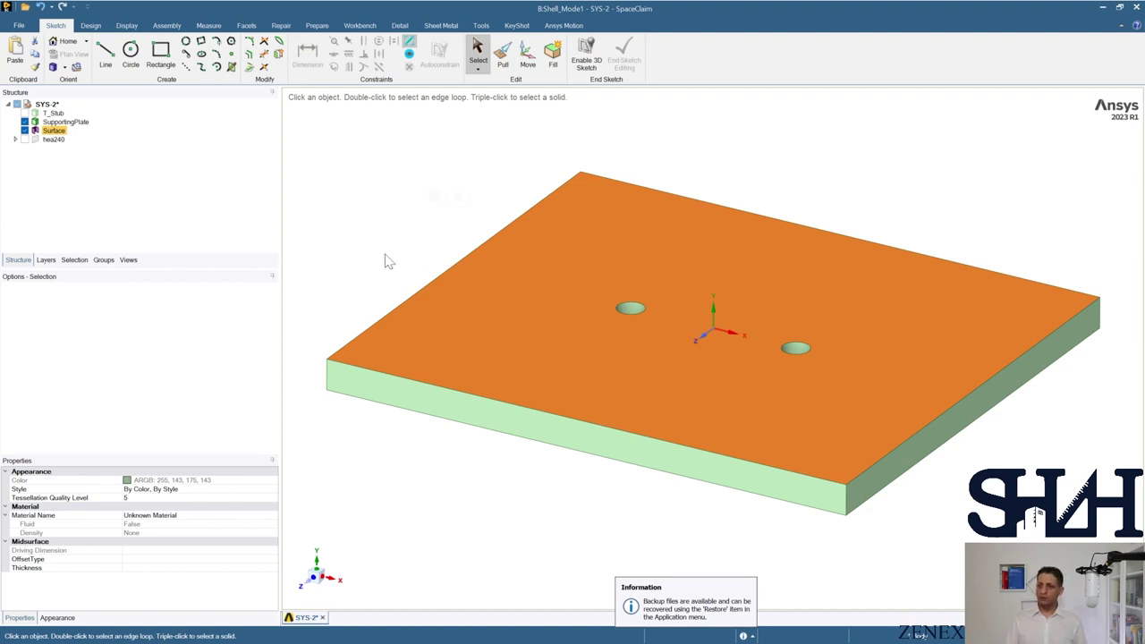
Move the surface copied from the supporting plate's top face 12.5 mm down into the plate's mid-plane.
left_click(332, 387)
left_click(342, 299)
left_click(528, 55)
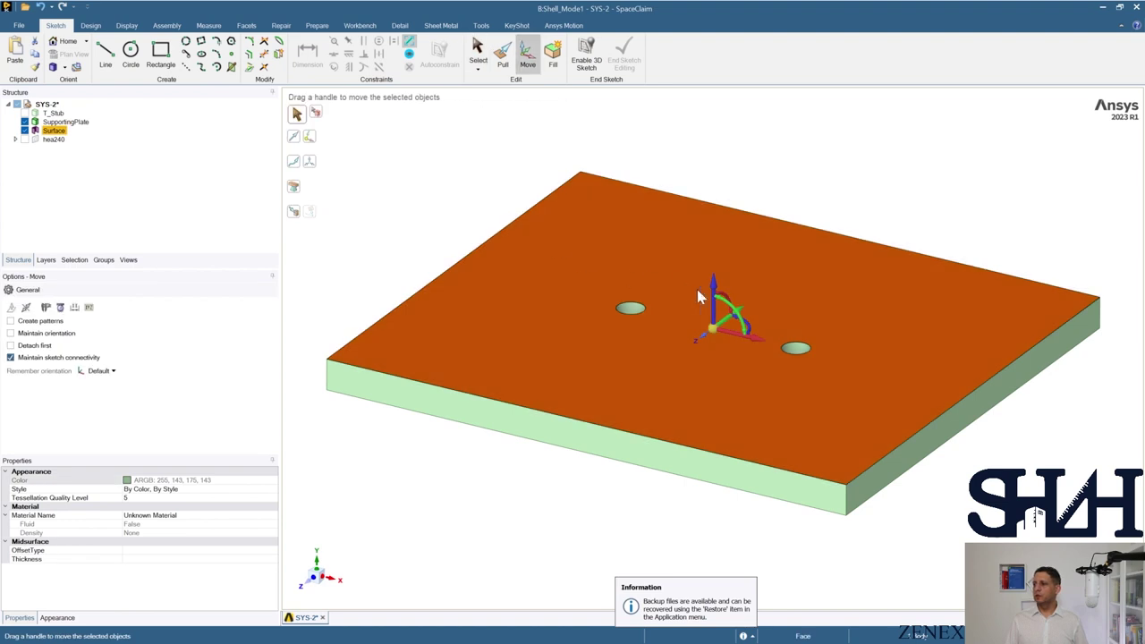
left_click_drag(713, 293, 713, 291)
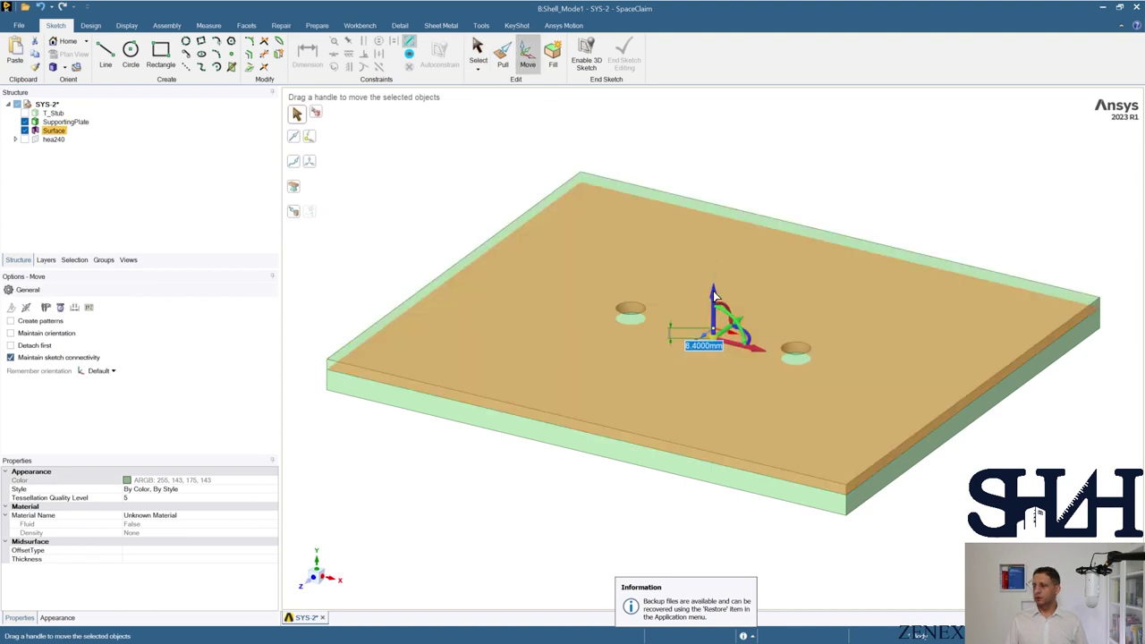
type("12.5")
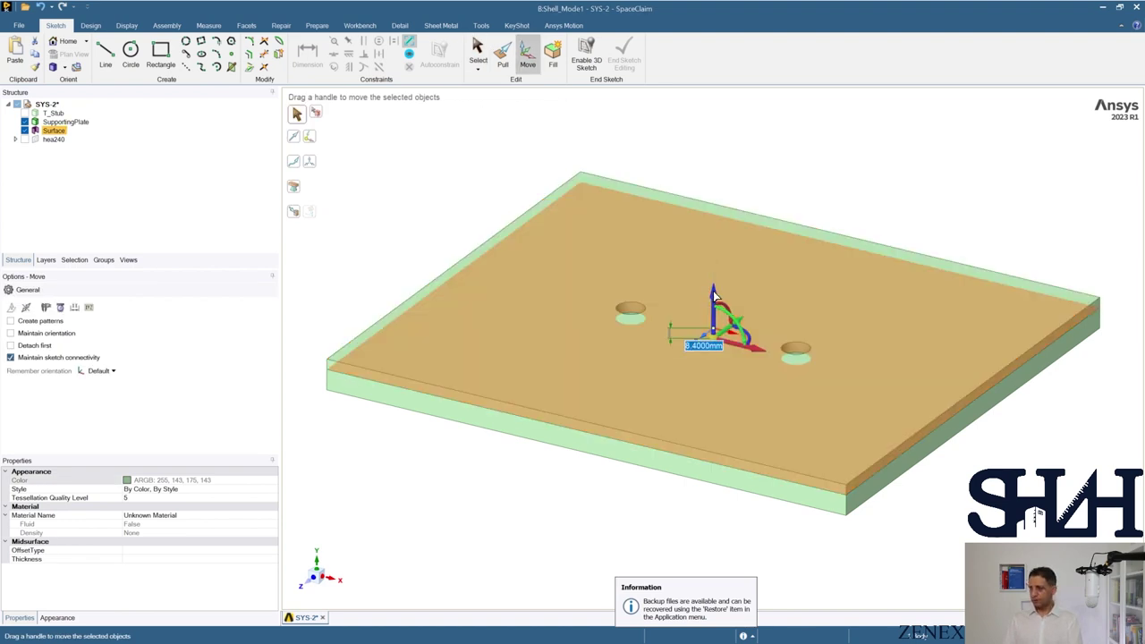
key("Return")
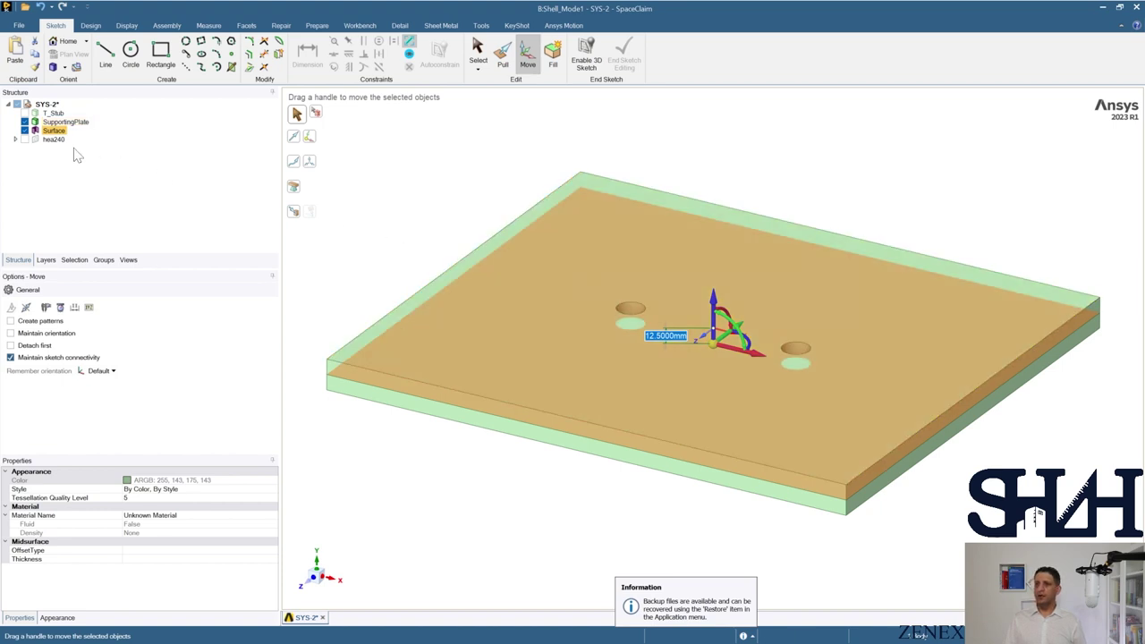
Hide the SupportingPlate solid and inspect the offset surface on its own.
left_click(24, 121)
left_click(414, 183)
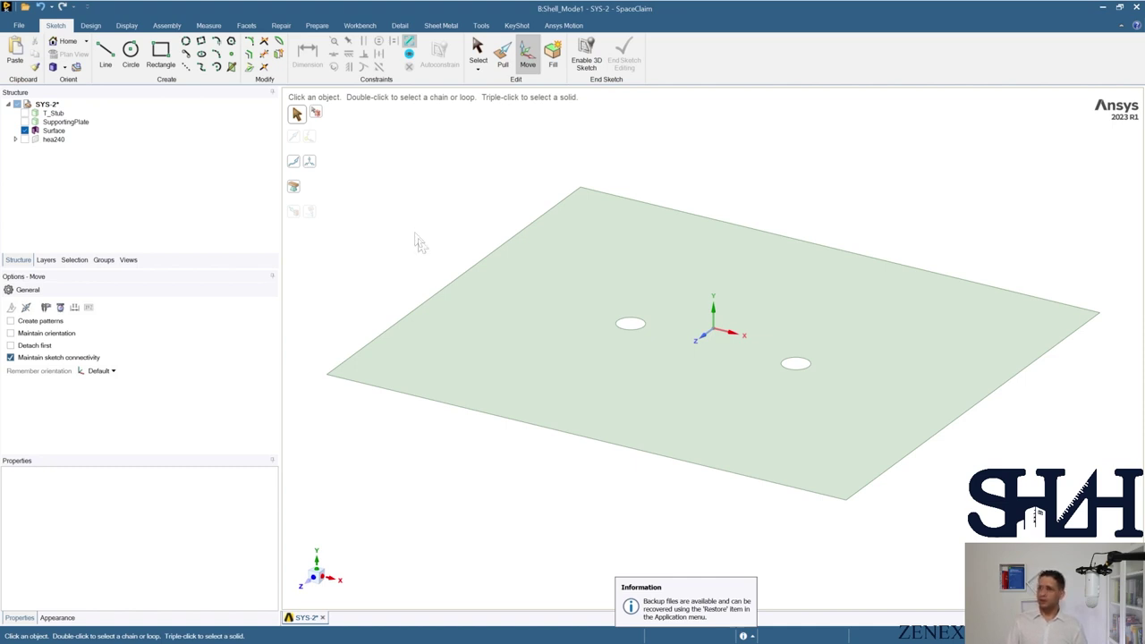
middle_click_drag(415, 236, 433, 198)
Show the SupportingPlate solid and project the two circular imprint edges around its underside bolt holes onto the mid-plane surface.
left_click(24, 121)
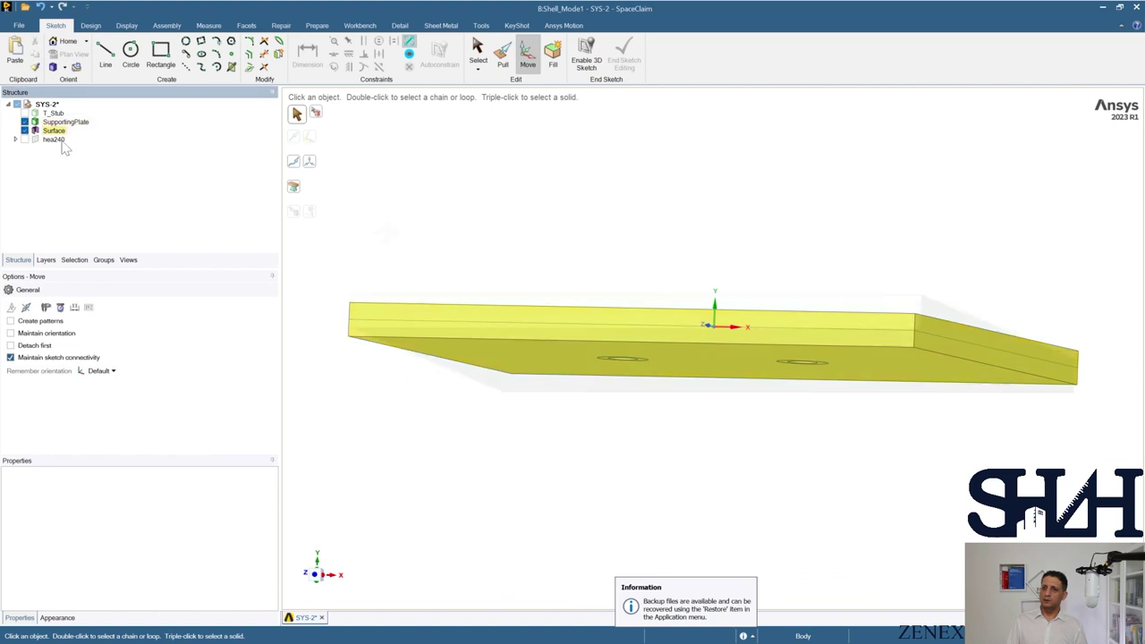
key("h")
left_click(626, 369)
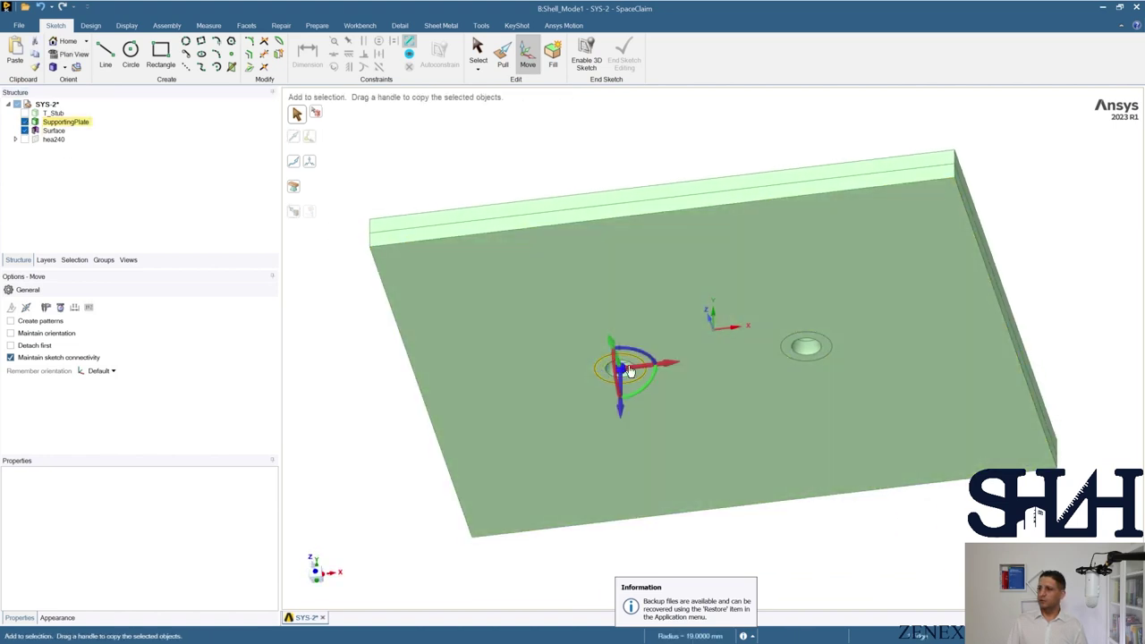
left_click(786, 344, "ctrl")
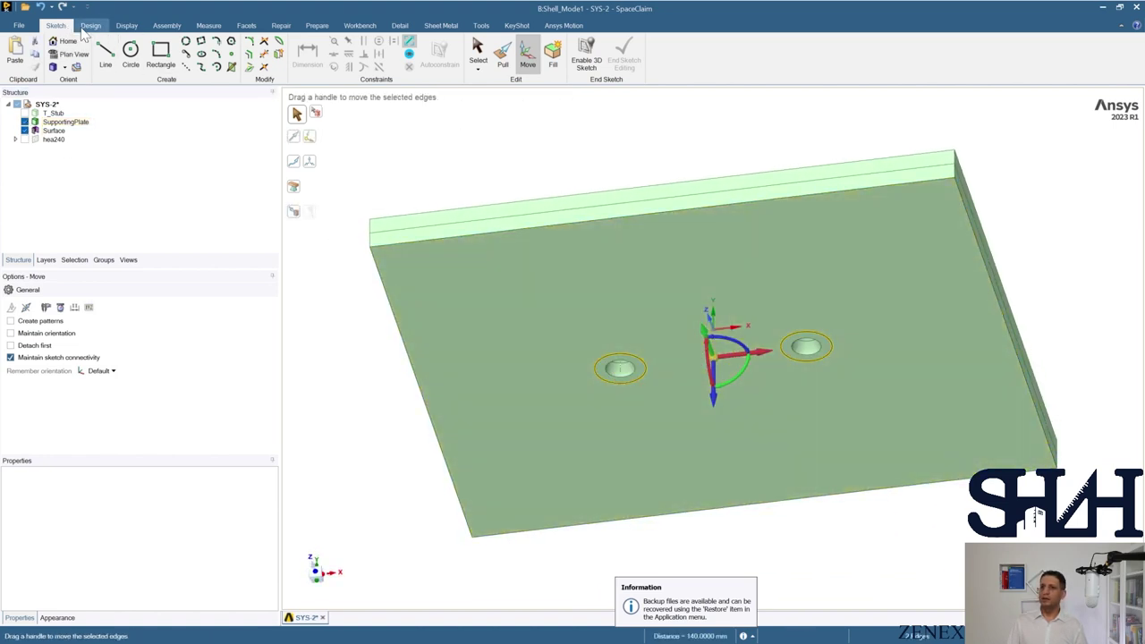
left_click(86, 26)
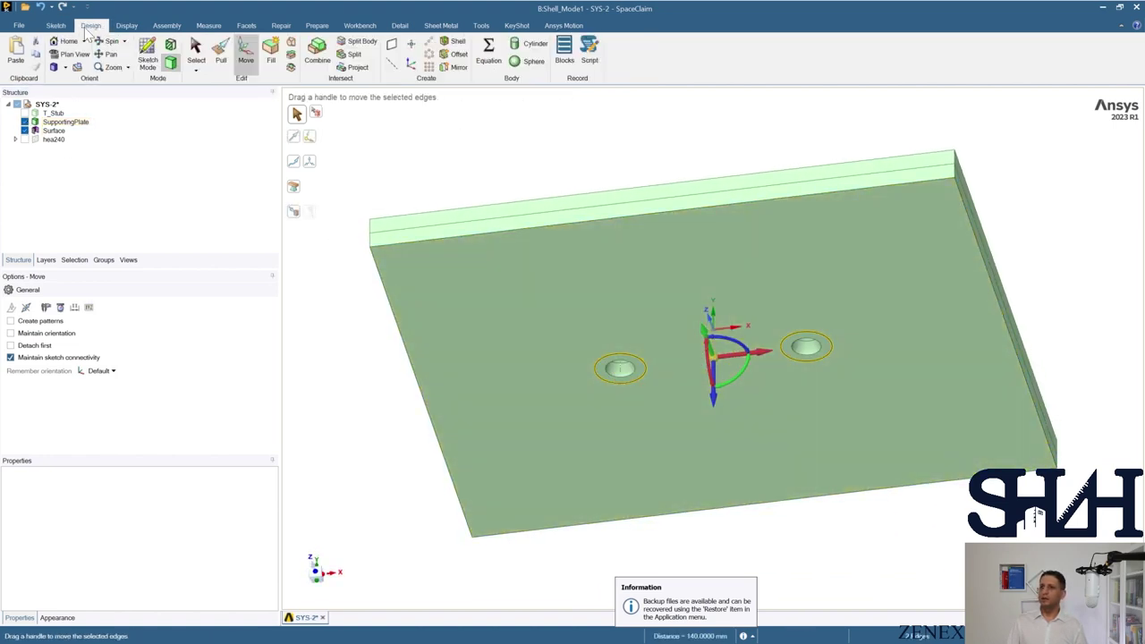
left_click(358, 68)
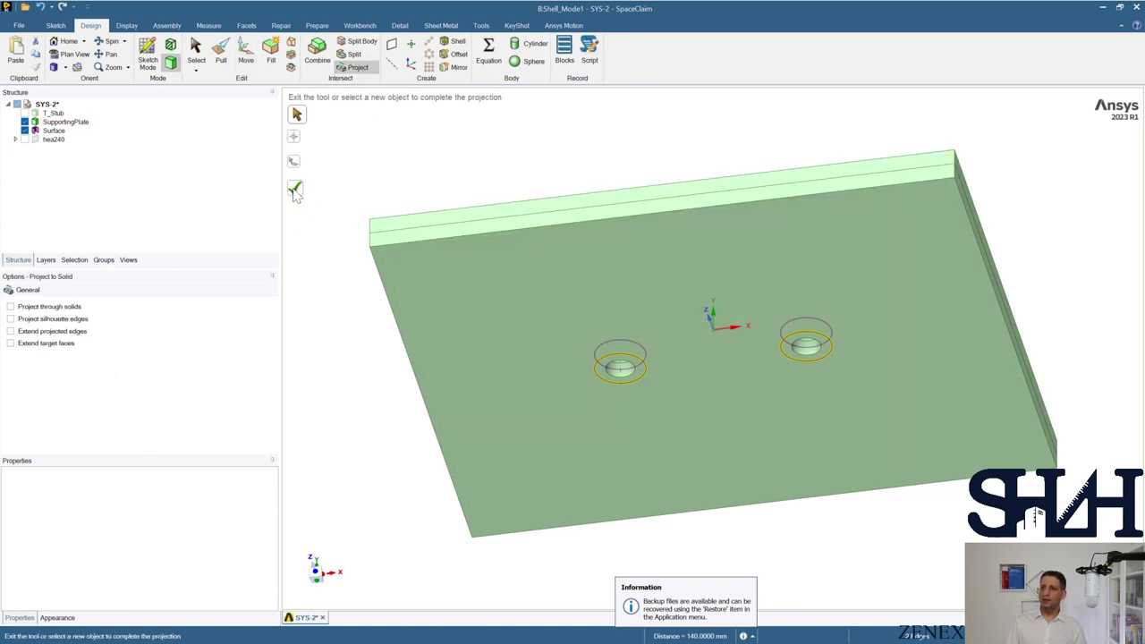
left_click(296, 189)
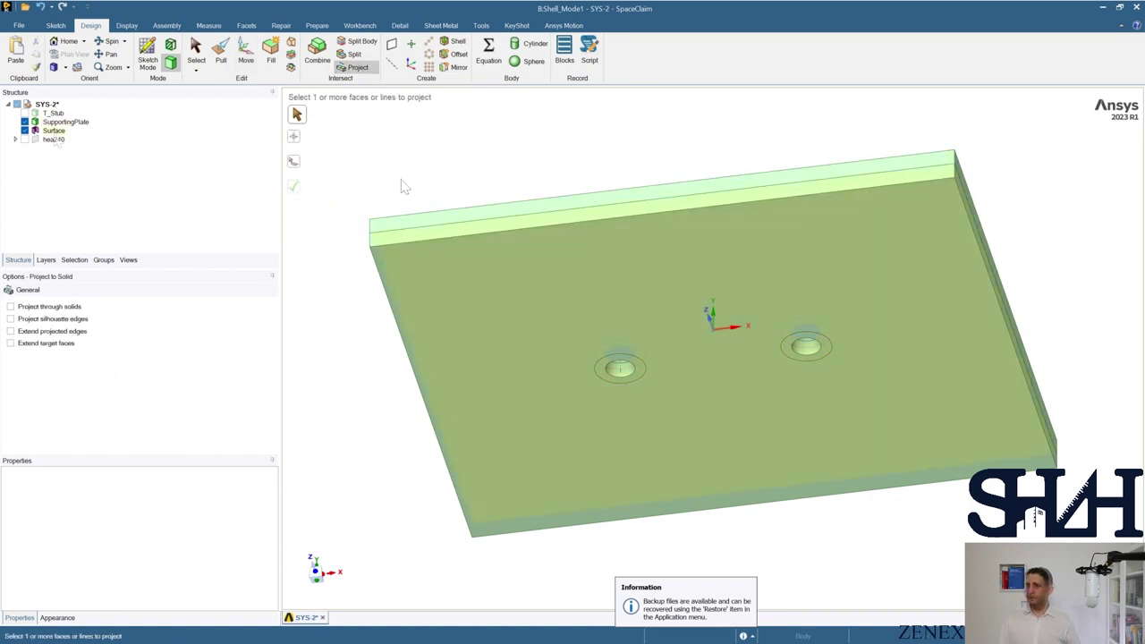
Hide the SupportingPlate solid and rename the mid-plane surface SupportingPlate.
left_click(24, 121)
left_click(54, 131)
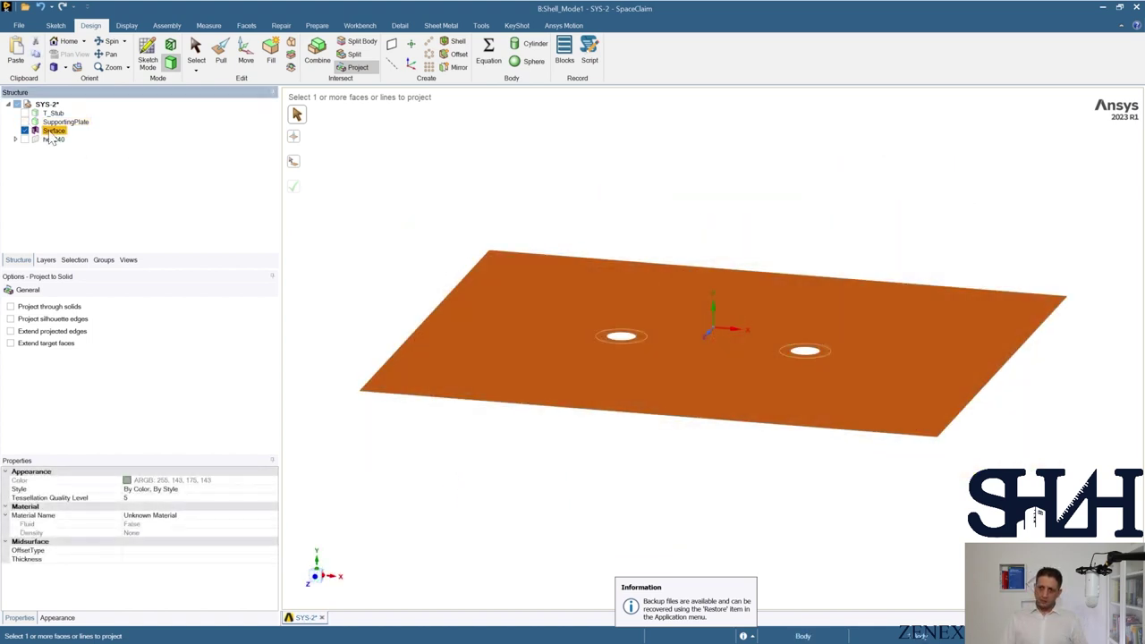
left_click(51, 132)
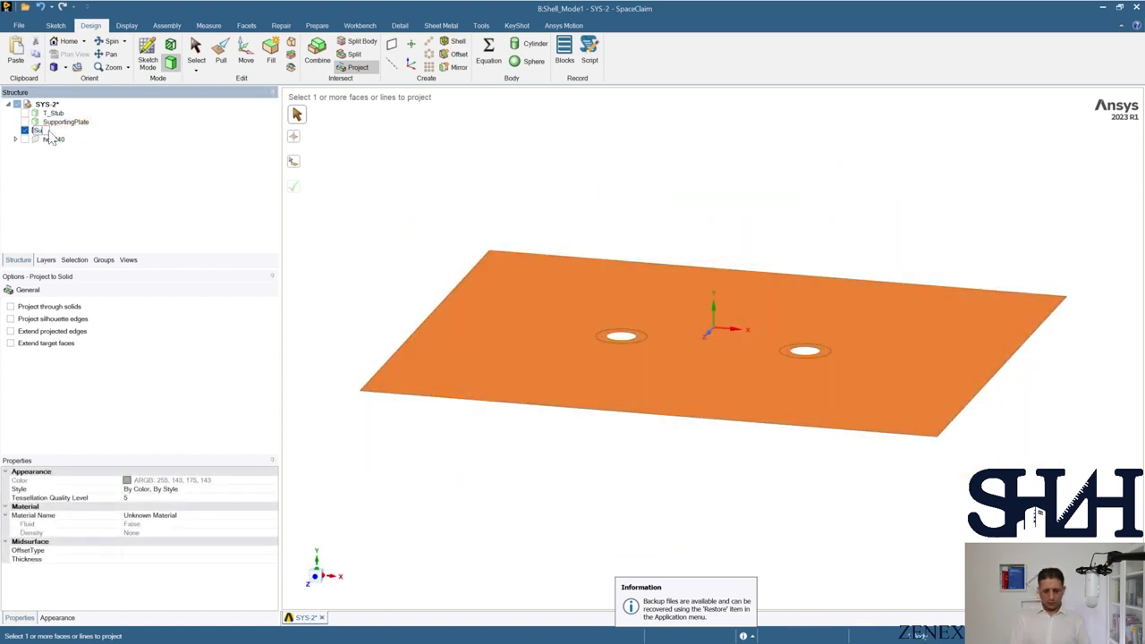
type("SupportingPlate")
key("Return")
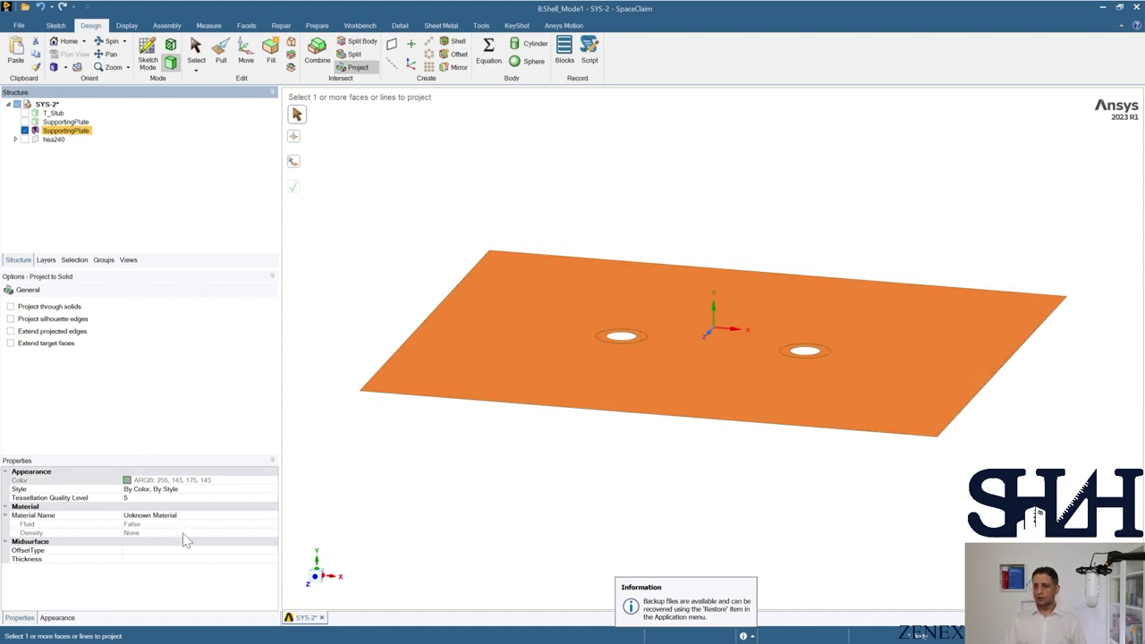
Set the SupportingPlate surface's midsurface thickness to 25 mm.
left_click(143, 558)
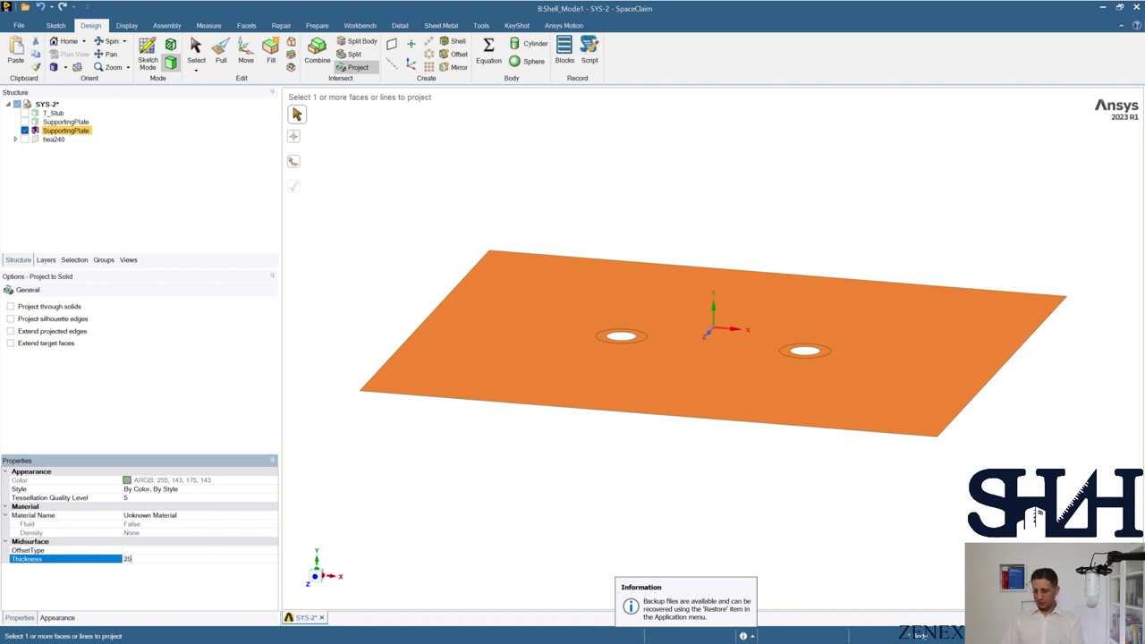
type("25")
key("Return")
Suppress the original SupportingPlate solid for physics.
left_click(69, 133)
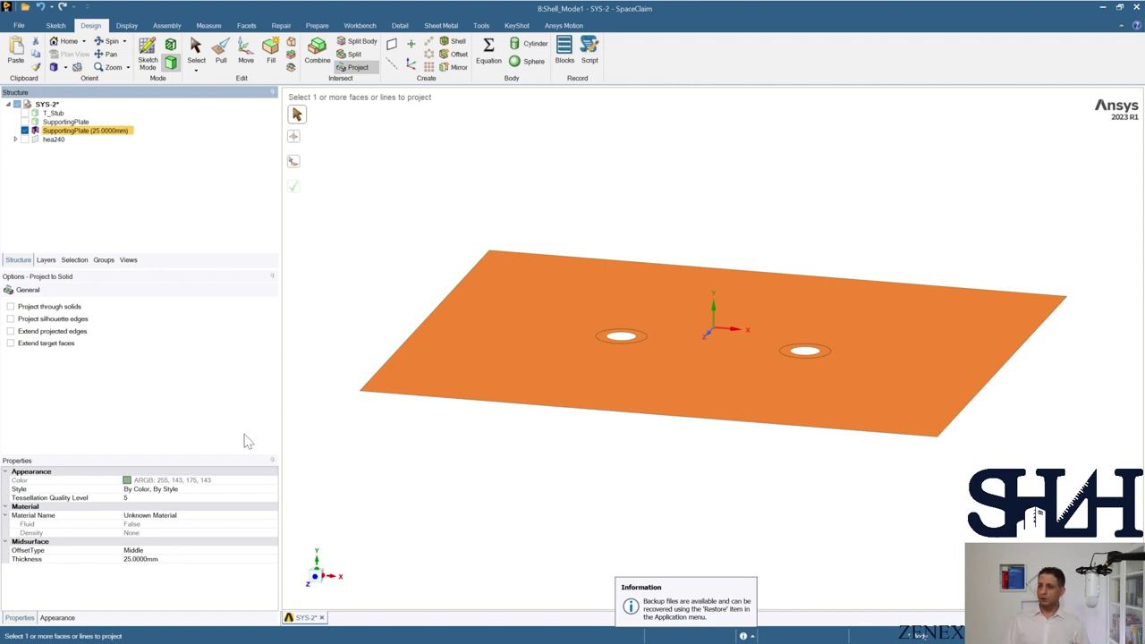
right_click(52, 122)
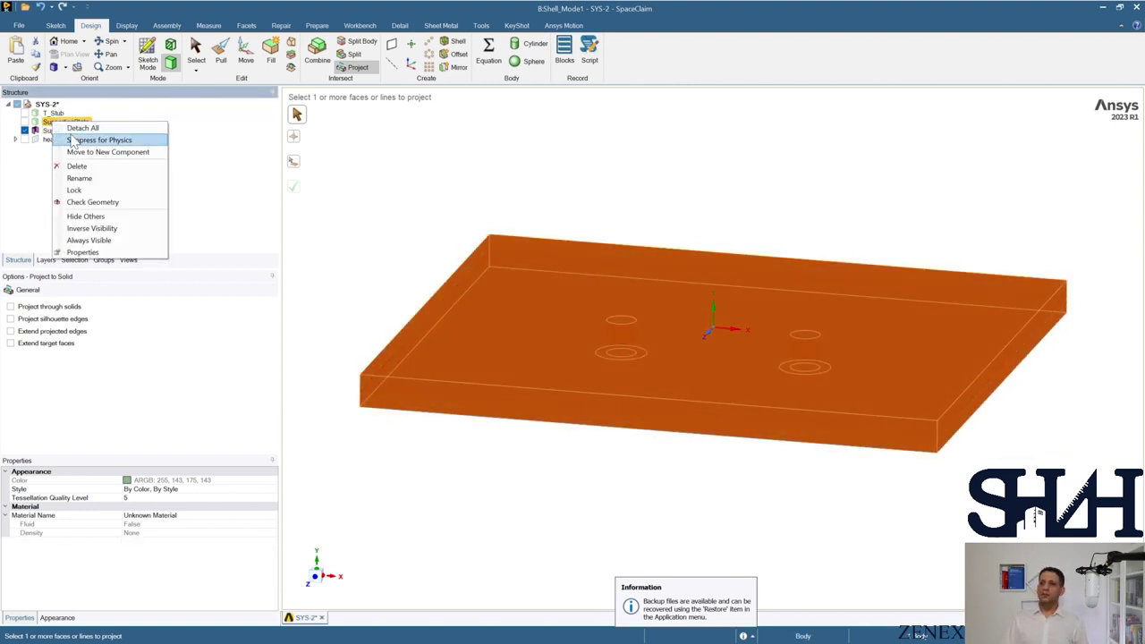
left_click(98, 140)
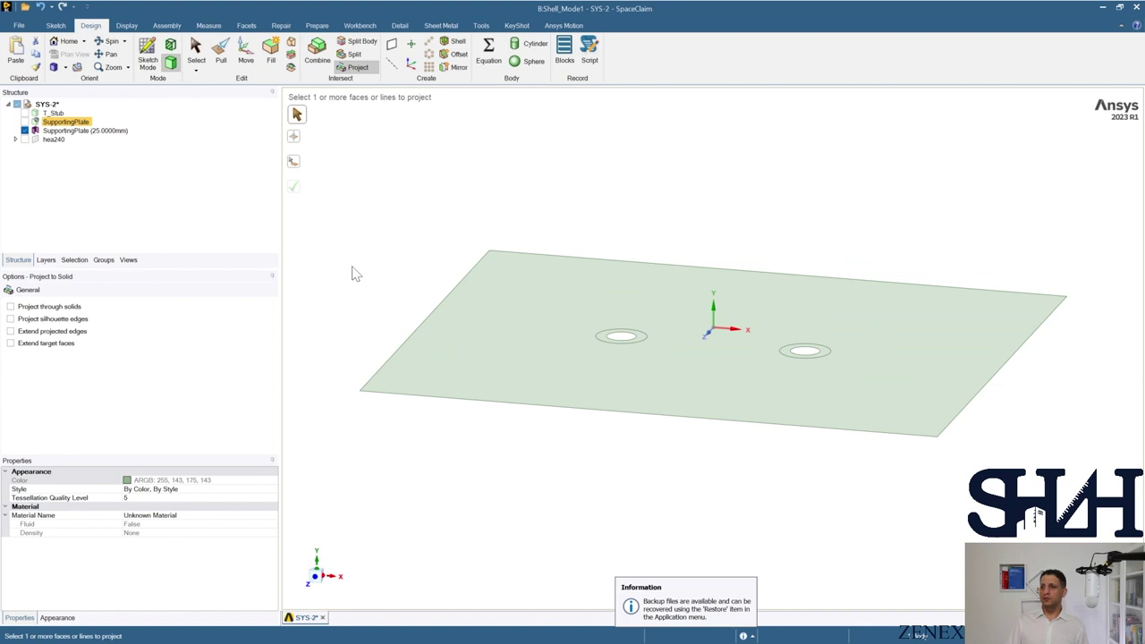
Show only the T_Stub and copy the top faces of its two flange halves as separate surfaces.
left_click(25, 112)
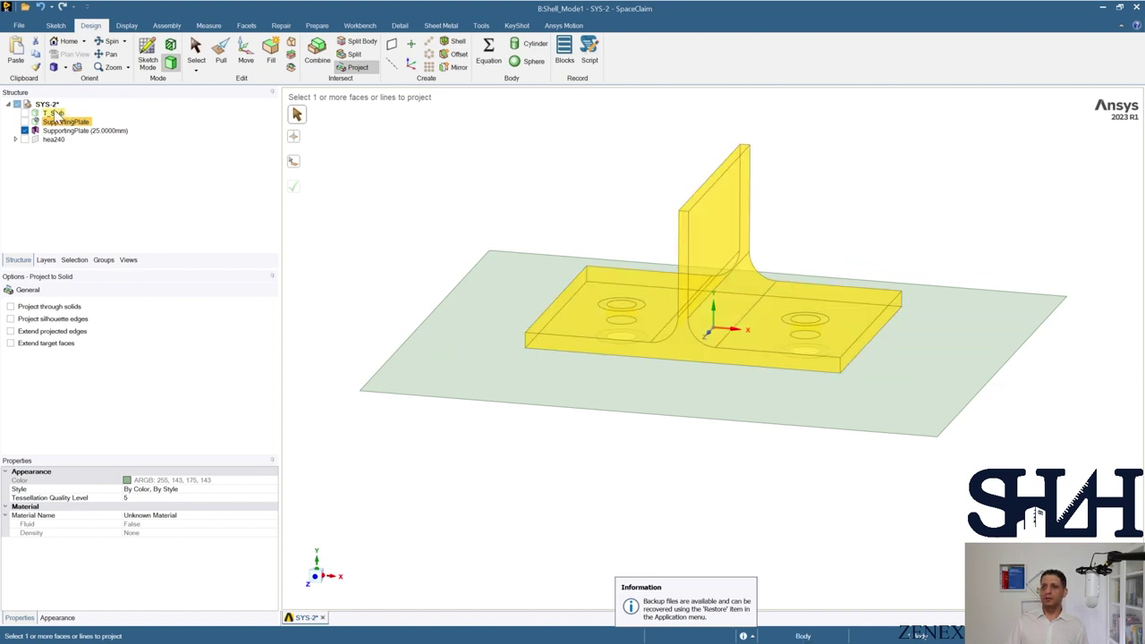
left_click(24, 130)
mouse_move(402, 233)
middle_mouse_down()
mouse_move(429, 210)
mouse_move(426, 289)
middle_mouse_up()
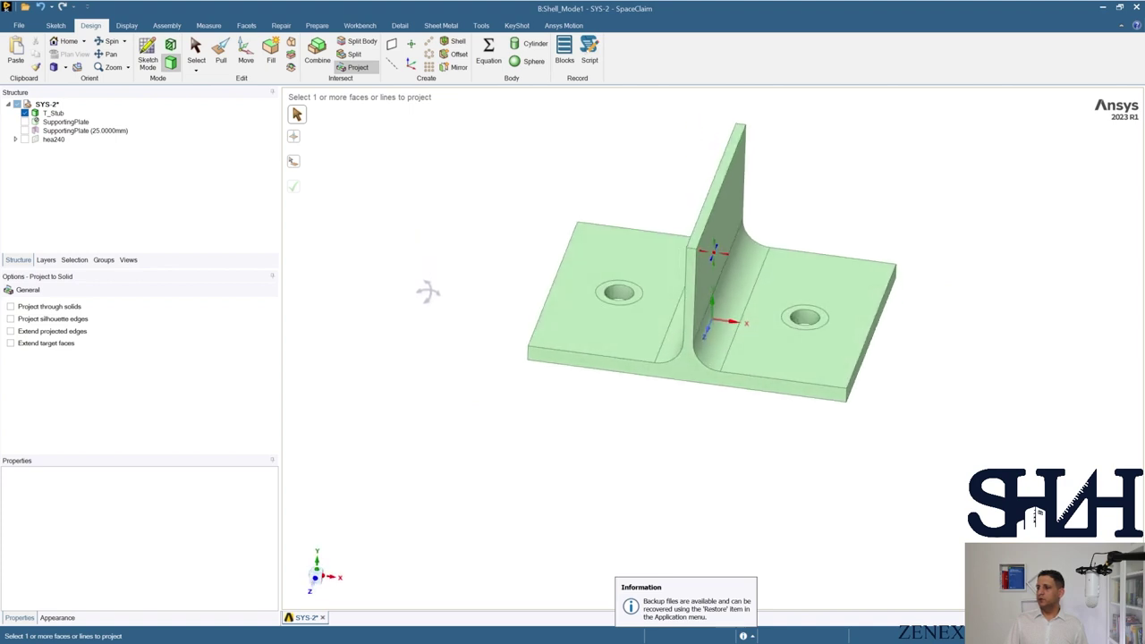
left_click(537, 295)
scroll(385, 348, "up", 3)
key("Return")
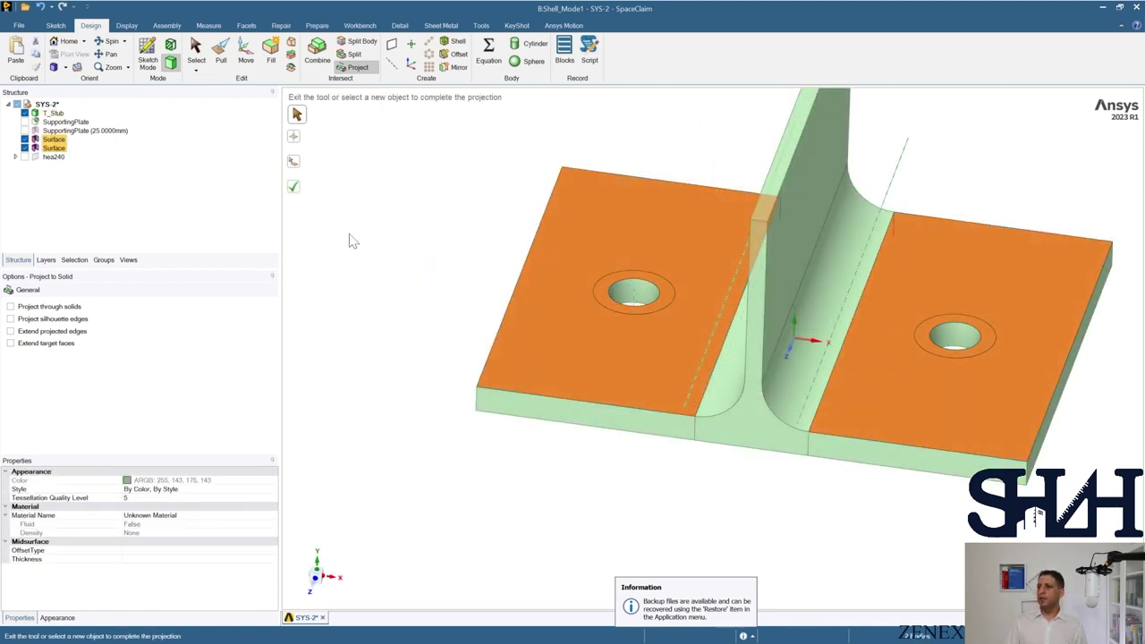
Measure the T_Stub flange thickness along its vertical corner edge.
left_click(244, 53)
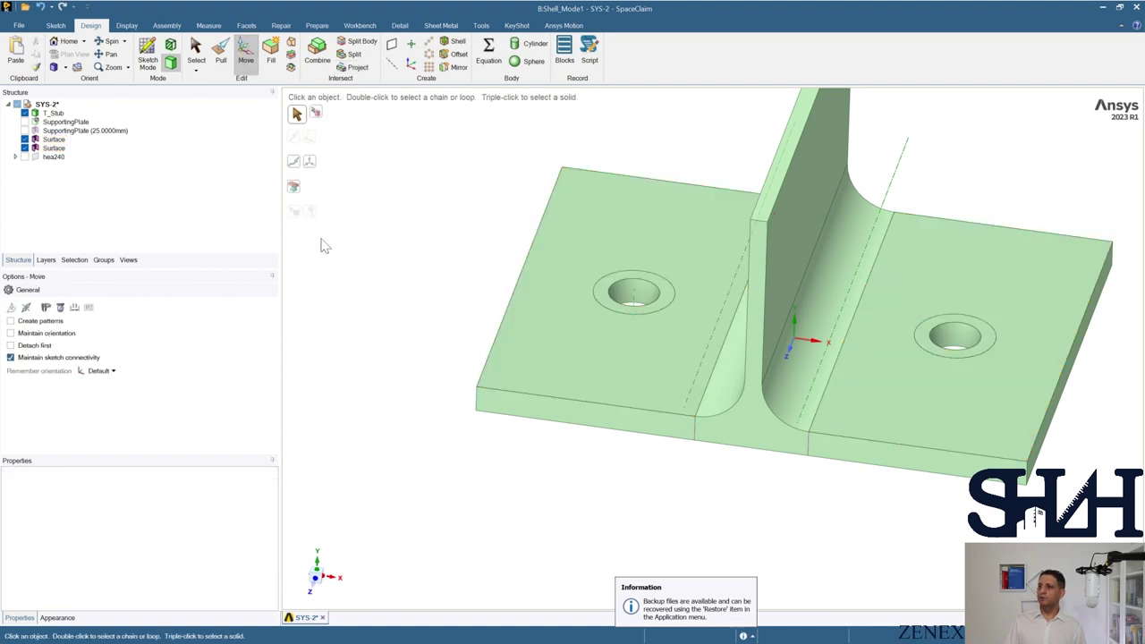
left_click(477, 407)
left_click(752, 636)
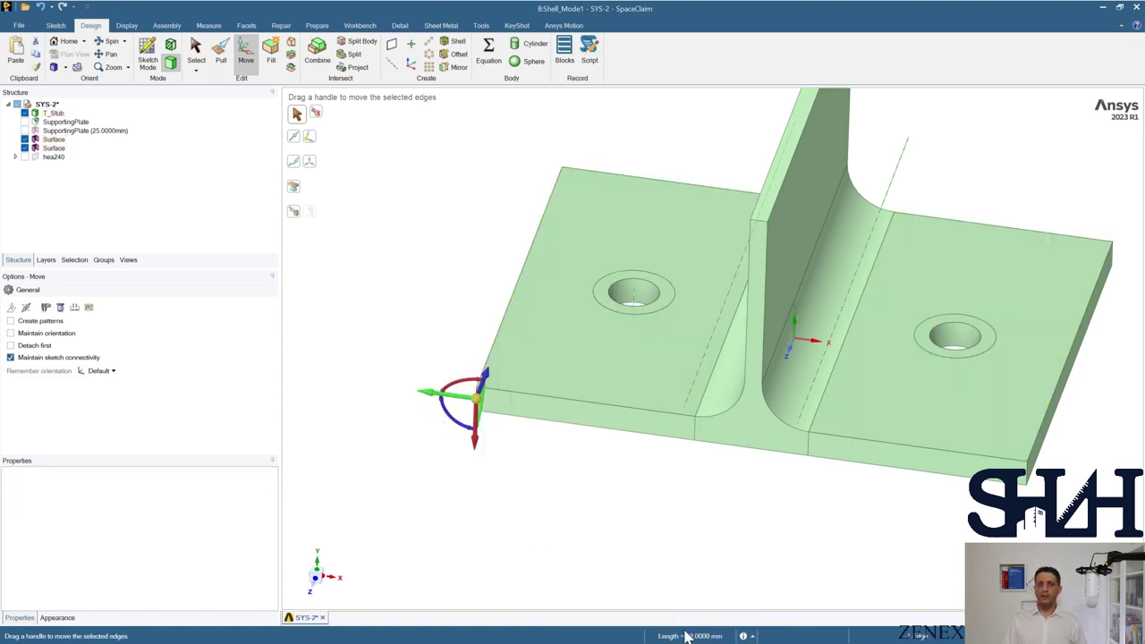
Move both flange surfaces down to the midpoint of the flange's vertical corner edge and hide the T_Stub solid.
left_click(68, 148)
left_click(54, 140, "ctrl")
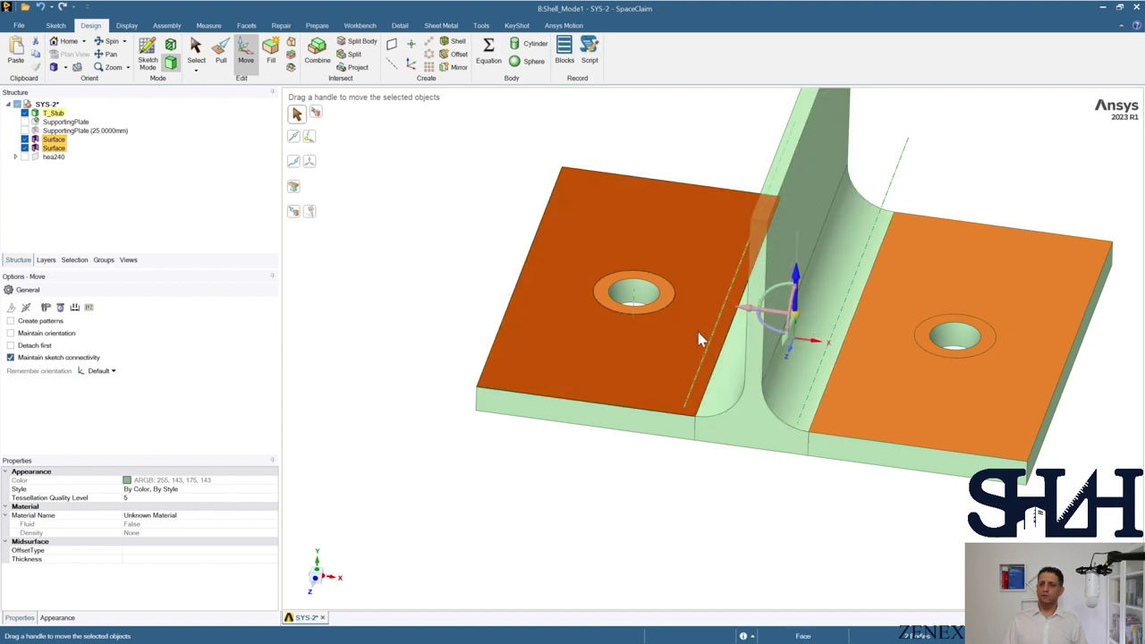
left_click(295, 216)
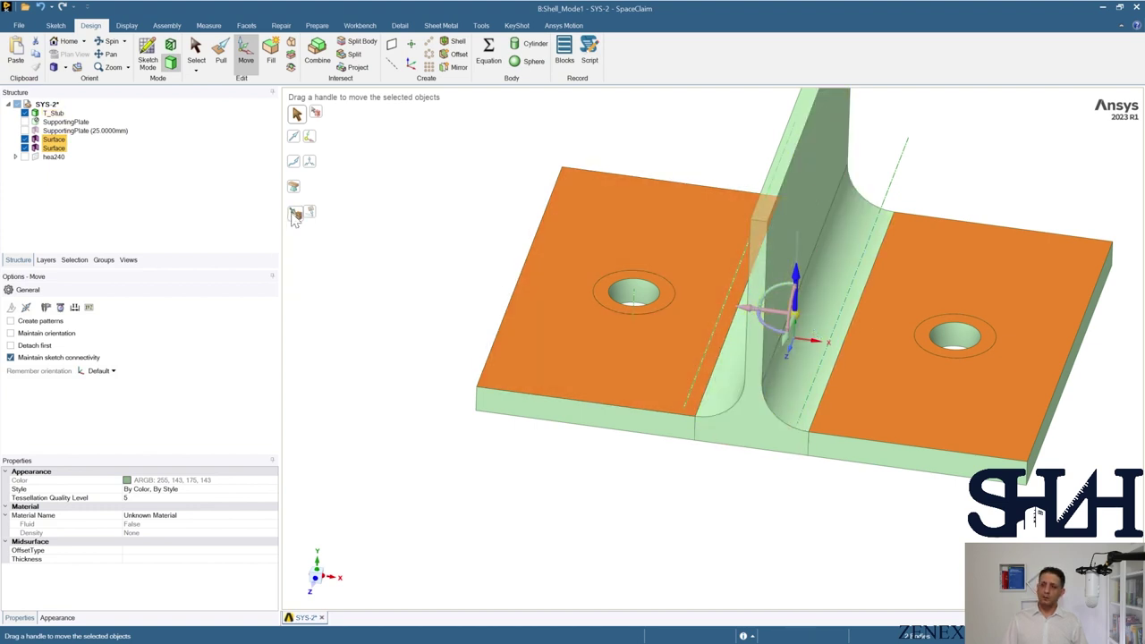
left_click(476, 405)
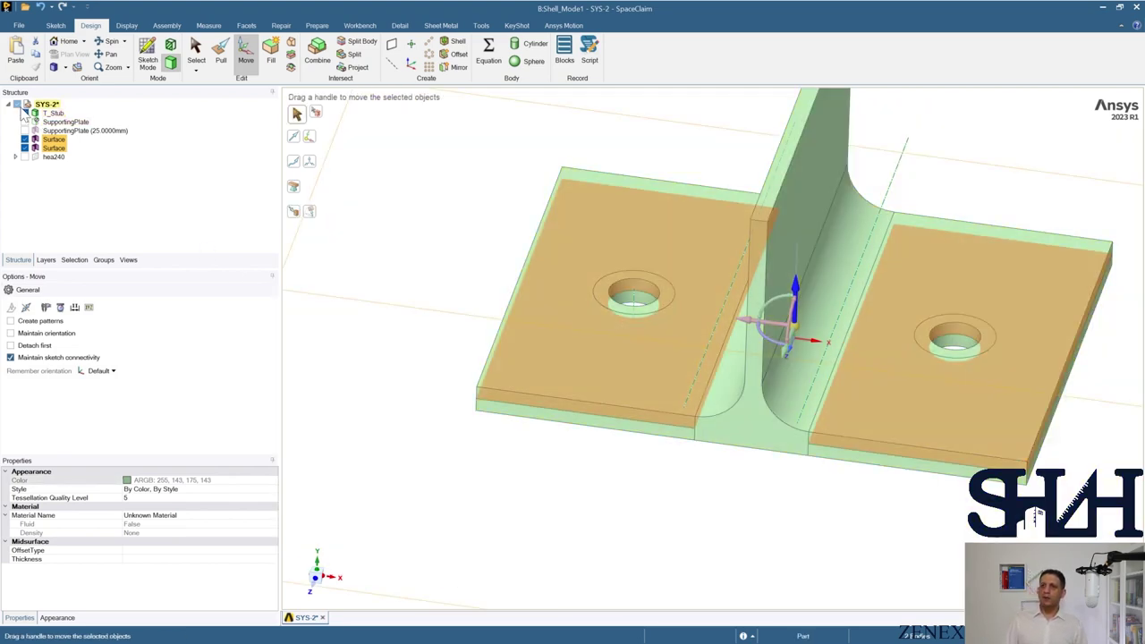
key("ctrl+shift+h")
left_click(507, 546)
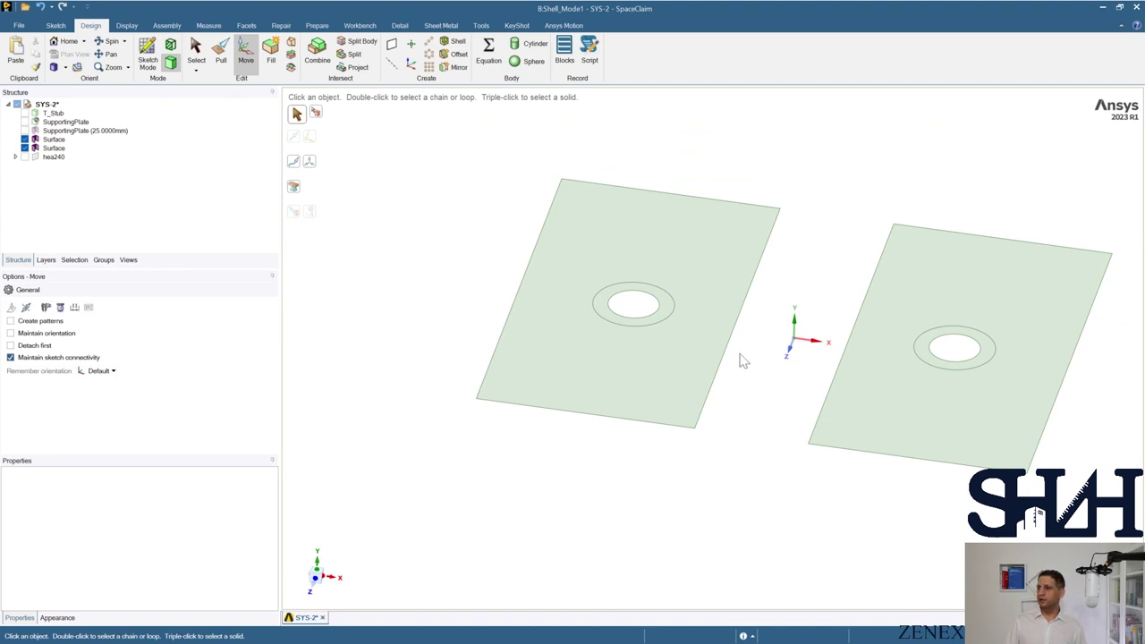
Extend one flange surface across the gap by moving its inner edge up to the other flange surface's inner edge.
left_click(727, 349)
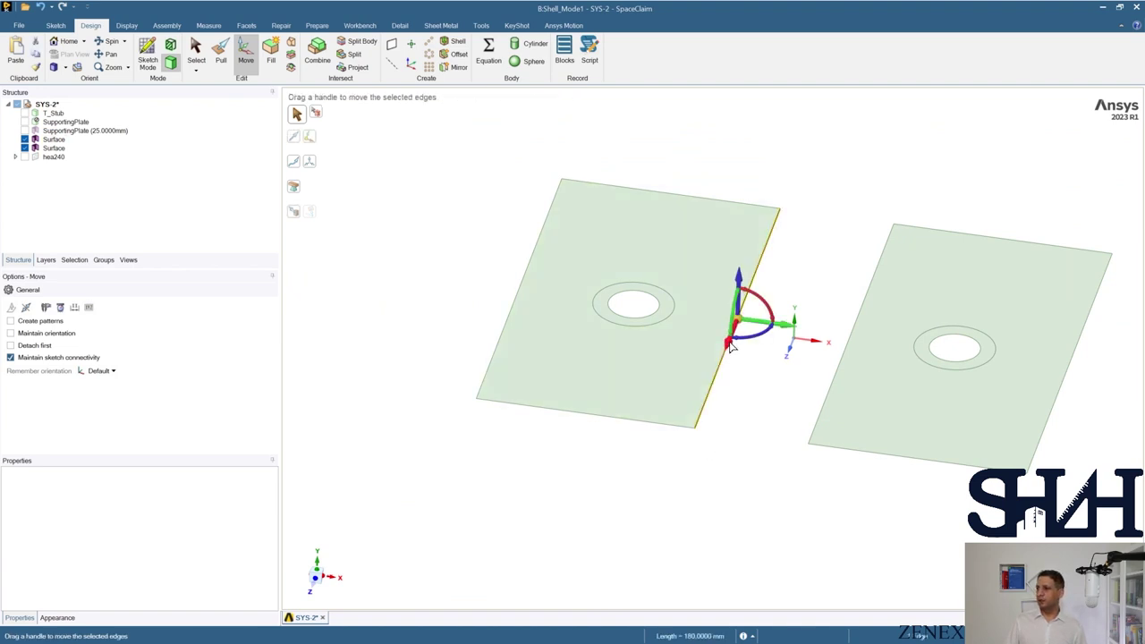
left_click(781, 328)
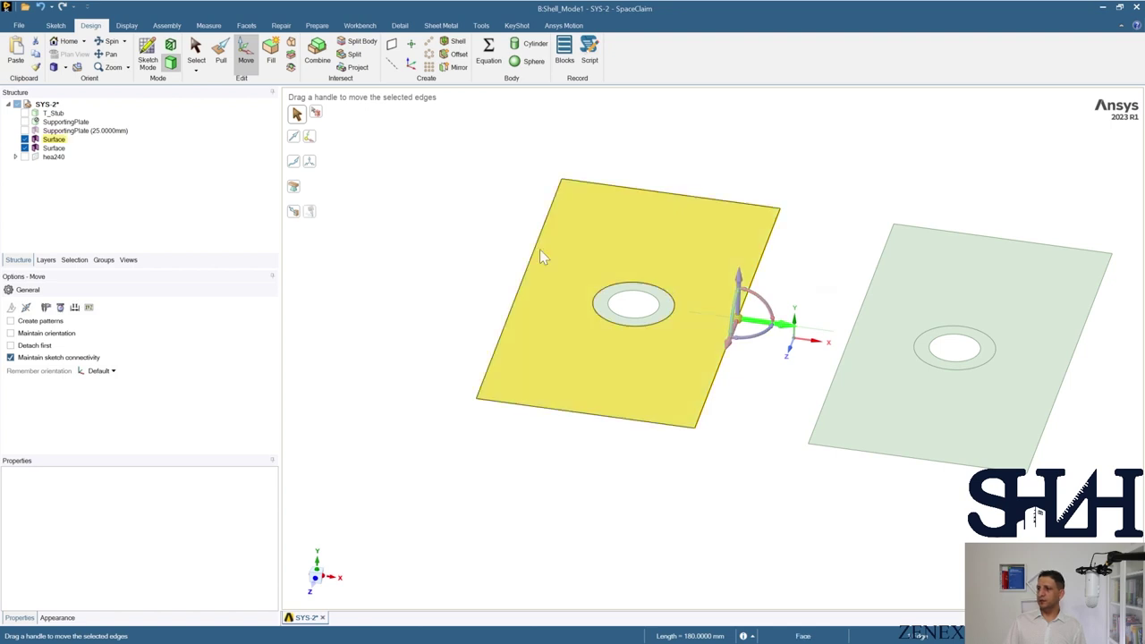
left_click(297, 214)
left_click(852, 333)
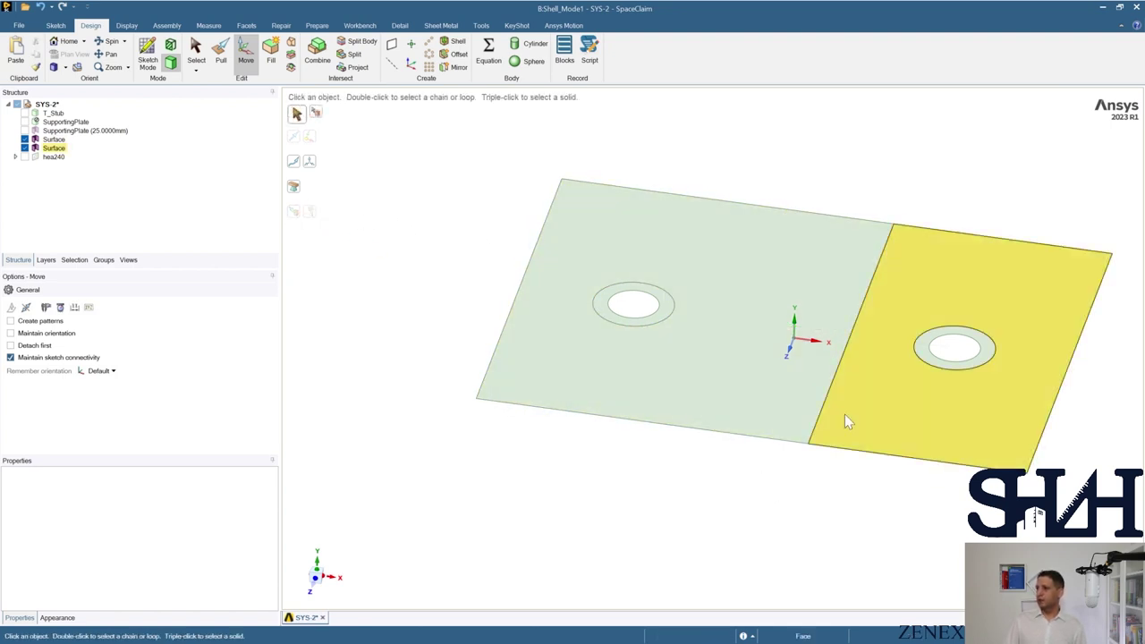
Combine the two flange surfaces into a single surface body.
left_click(53, 140)
left_click(52, 147, "ctrl")
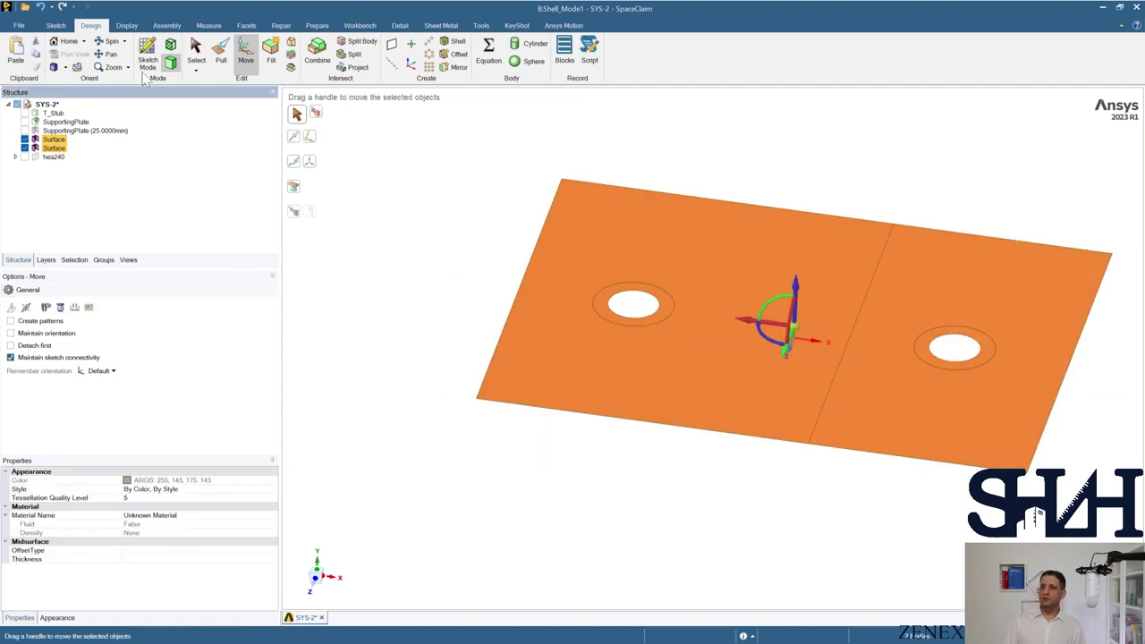
left_click(318, 55)
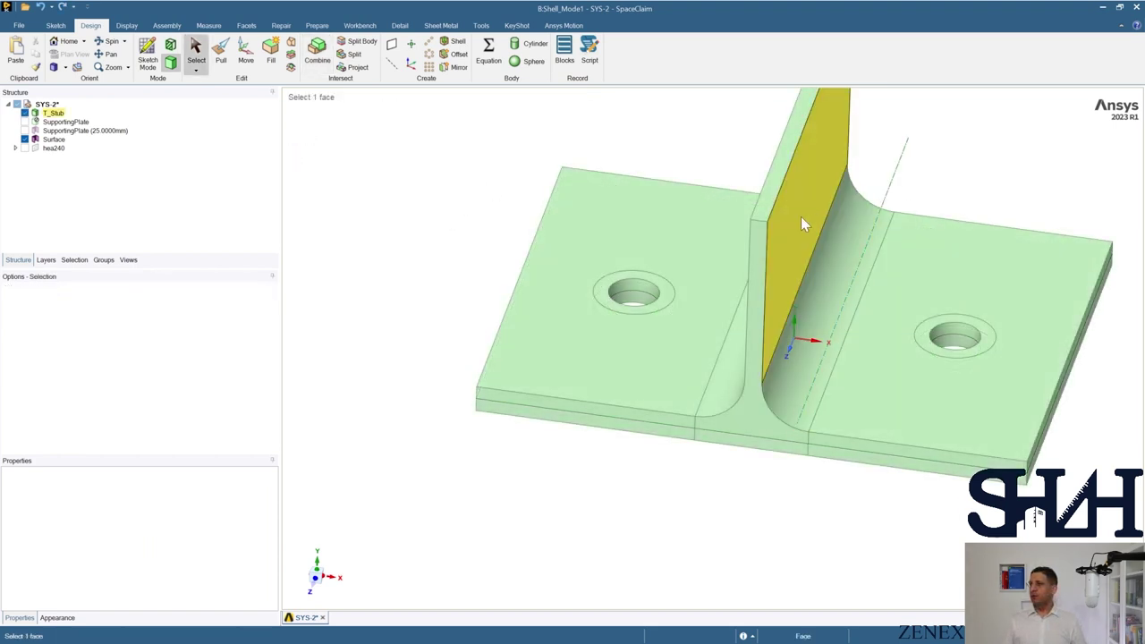
Copy the T_Stub web's side face as a separate surface and move it to the midpoint of the web's thickness edge.
left_click(801, 216)
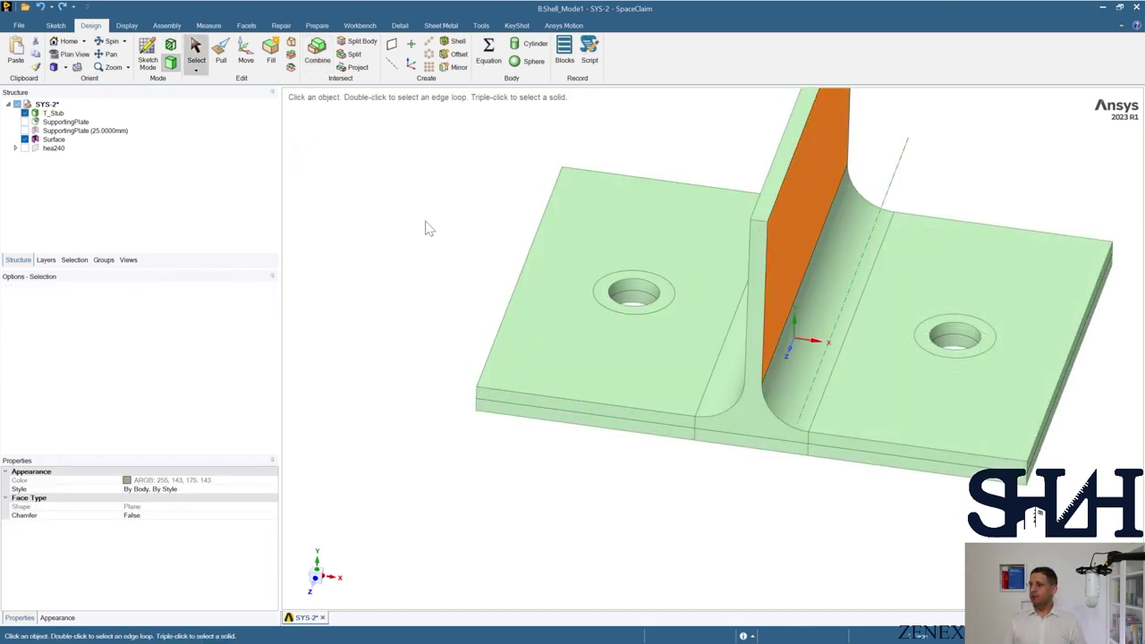
key("ctrl")
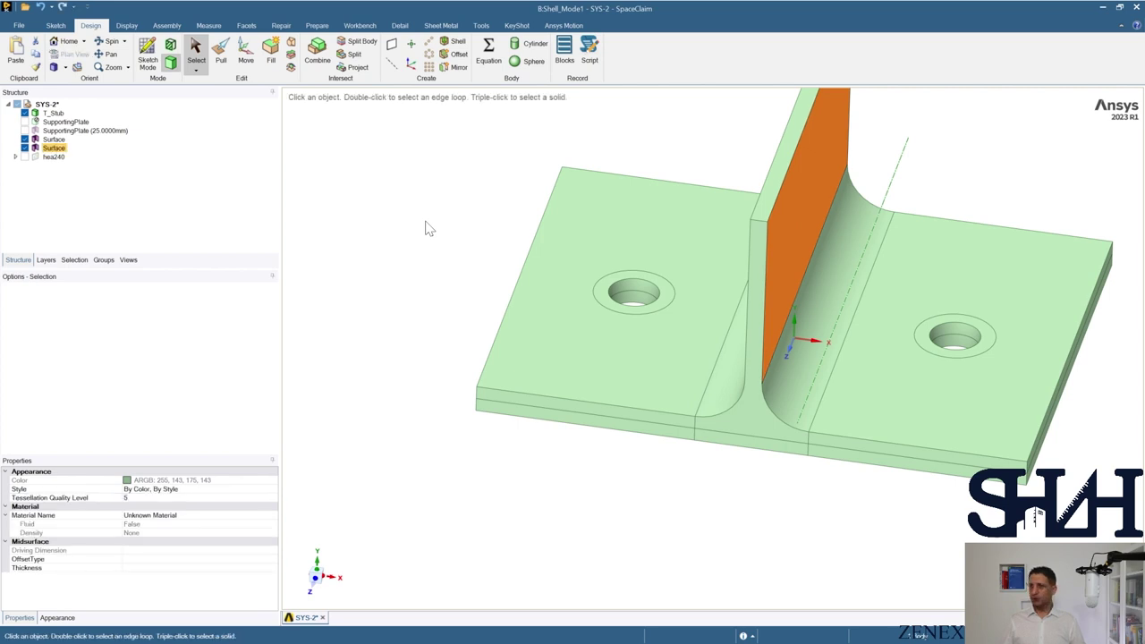
left_click(42, 150)
left_click(46, 149)
left_click(245, 54)
left_click(294, 211)
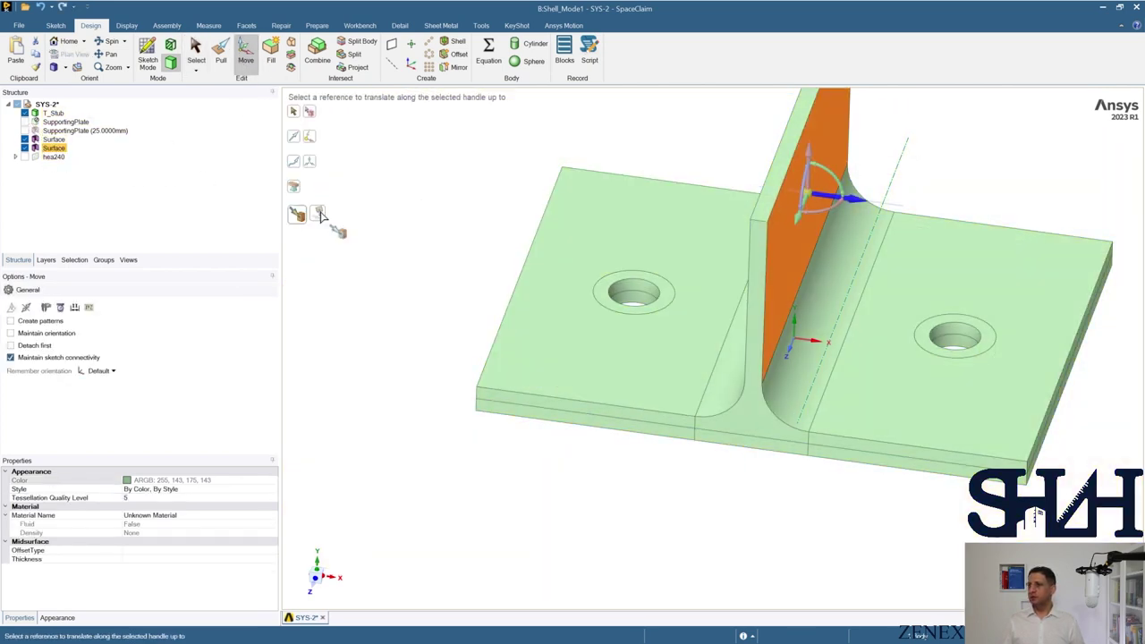
left_click(761, 222)
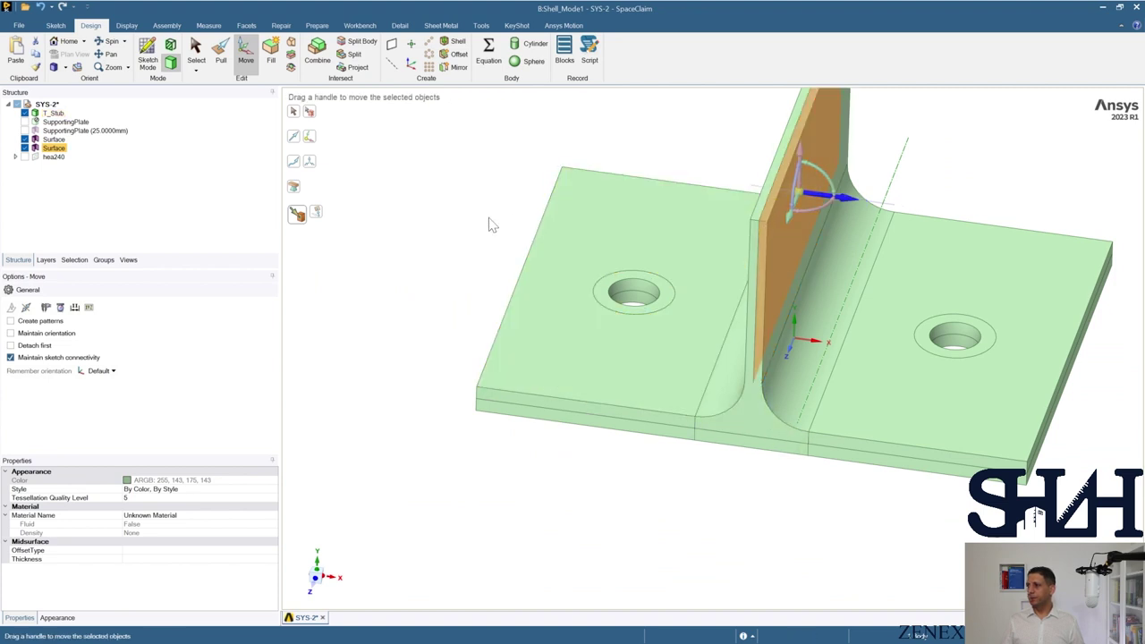
Hide the T_Stub solid and extend the web surface's lower edge down to the flange surface.
left_click(24, 113)
left_click(305, 301)
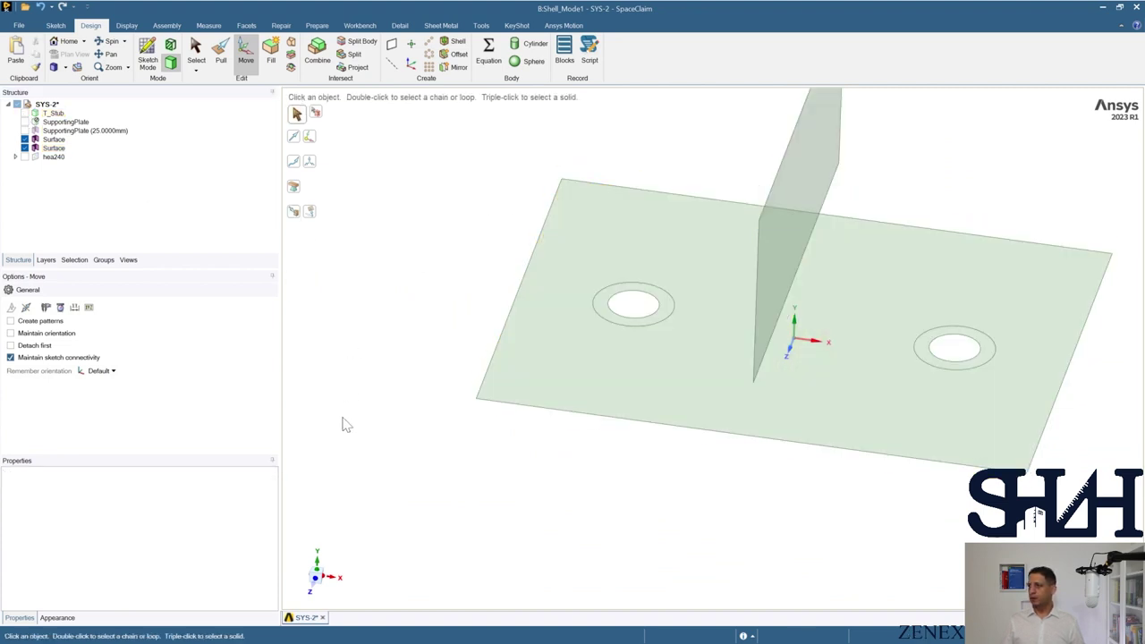
left_click(311, 584)
left_click_drag(776, 270, 821, 312)
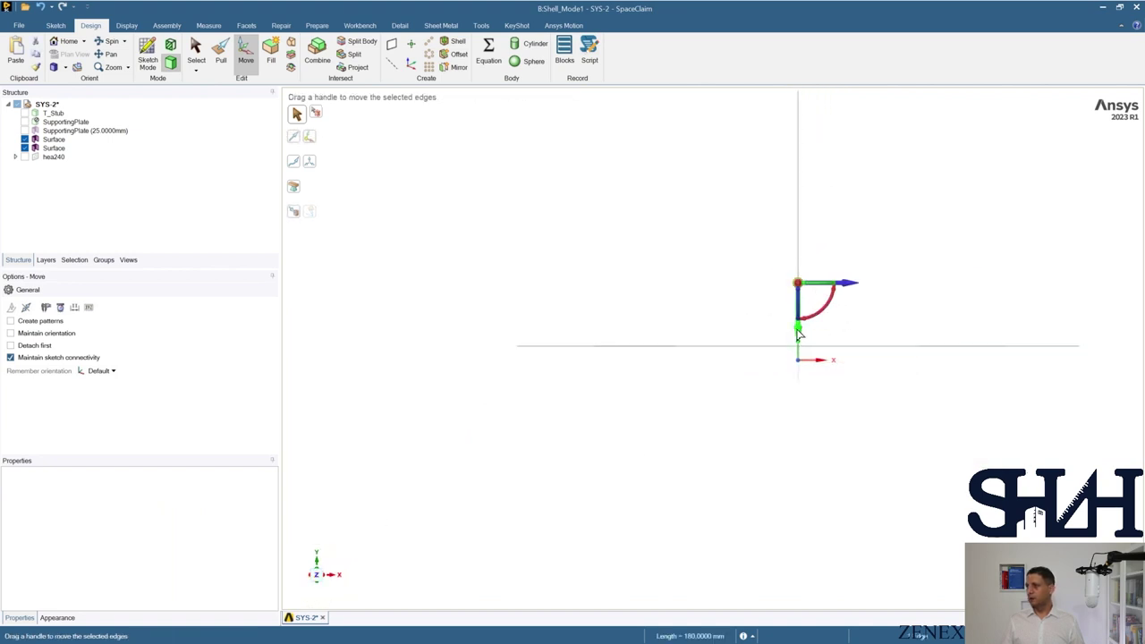
left_click(799, 334)
key("h")
left_click(293, 212)
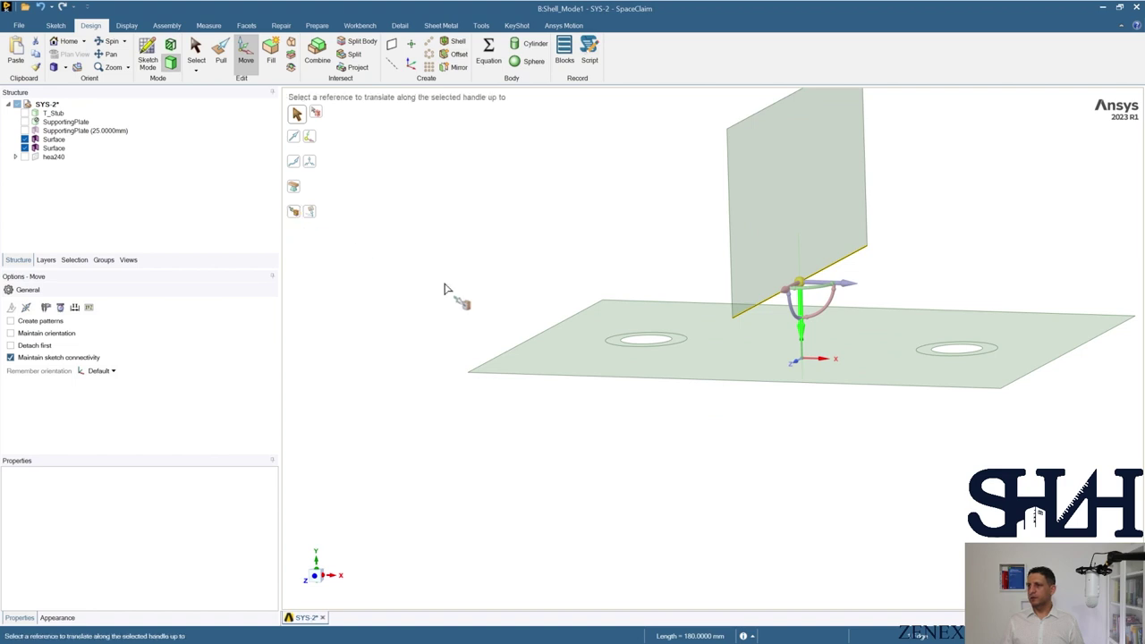
left_click(719, 360)
Set the midsurface thickness of the web surface to 7.5 mm and of the flange surface to 12 mm.
mouse_move(662, 427)
middle_mouse_down()
mouse_move(651, 417)
mouse_move(666, 426)
middle_mouse_up()
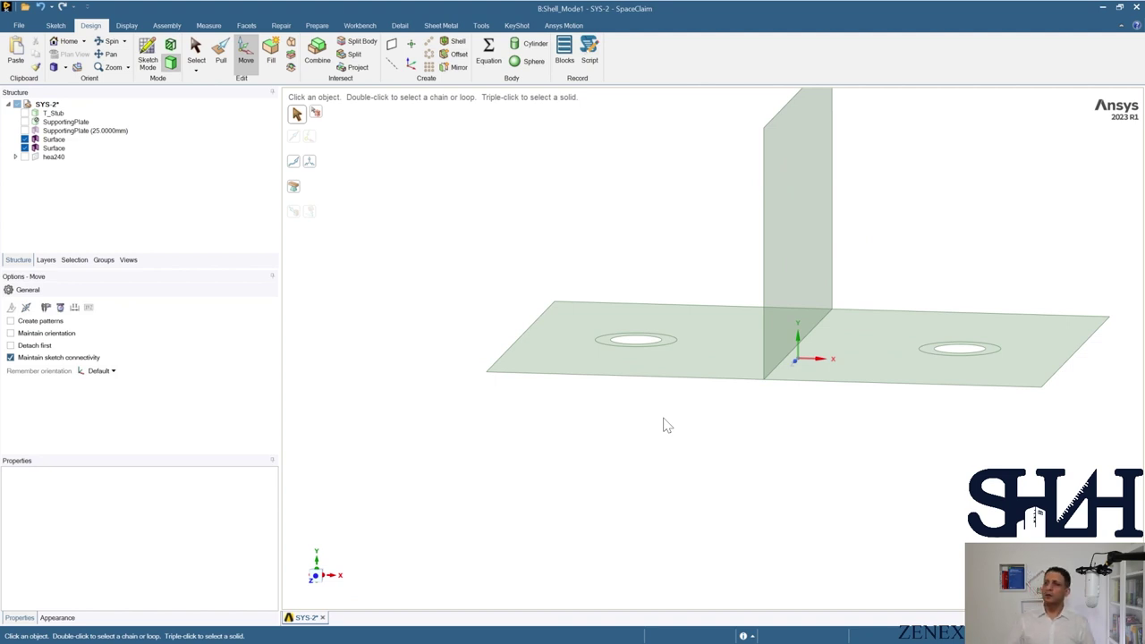
scroll(667, 423, "down", 2)
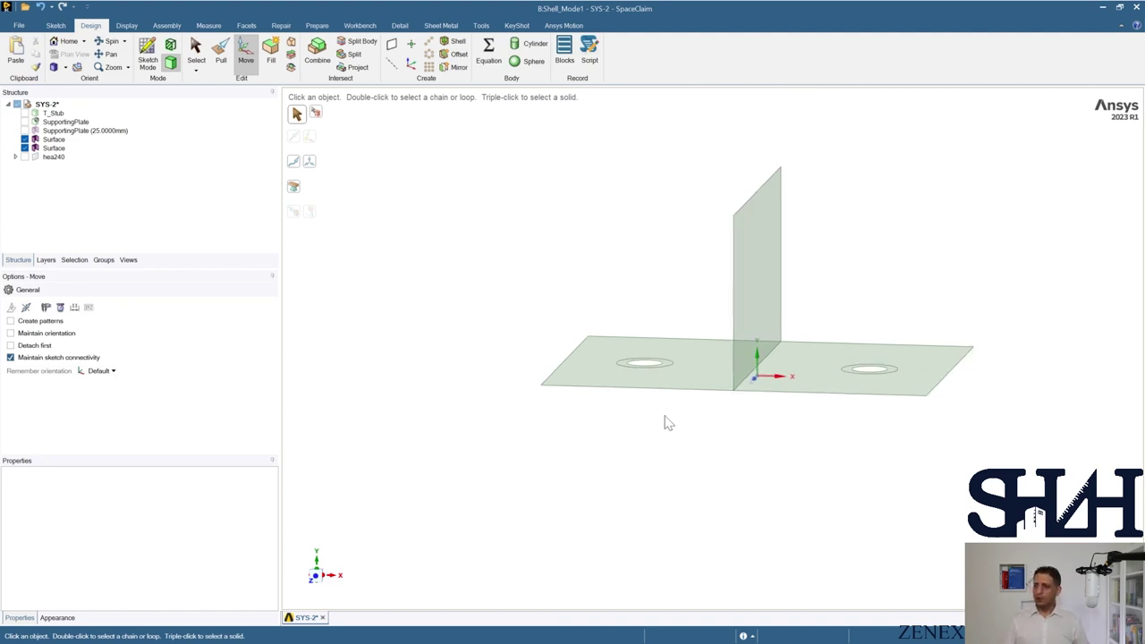
middle_click_drag(667, 426, 641, 413, "shift")
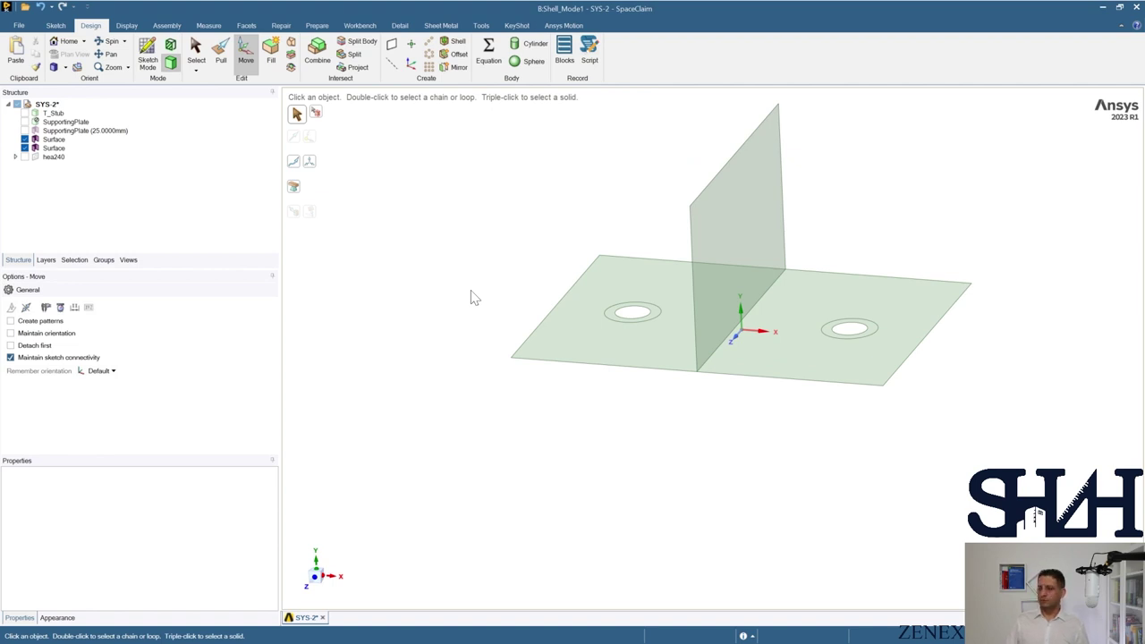
mouse_move(477, 305)
middle_mouse_down()
mouse_move(501, 299)
mouse_move(504, 284)
mouse_move(473, 268)
mouse_move(461, 294)
middle_mouse_up()
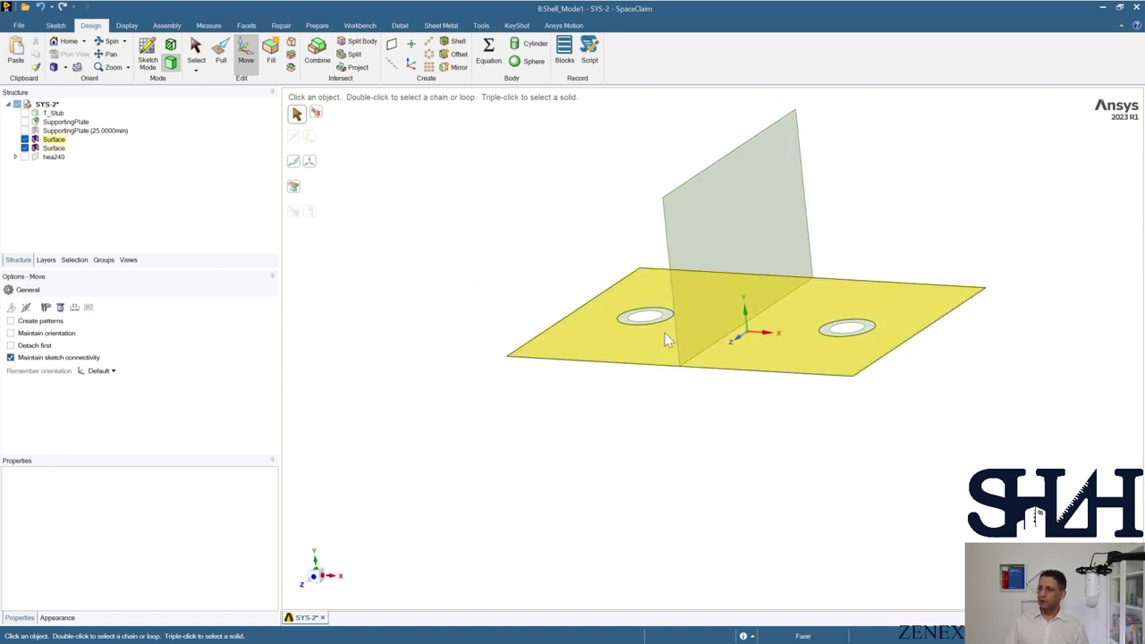
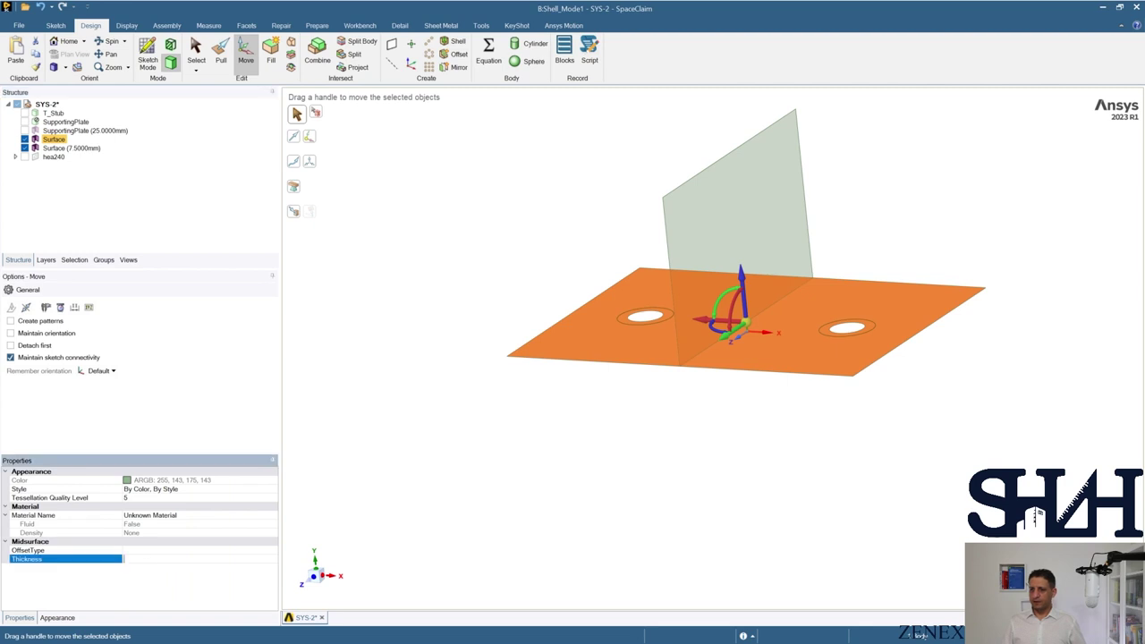
key("Return")
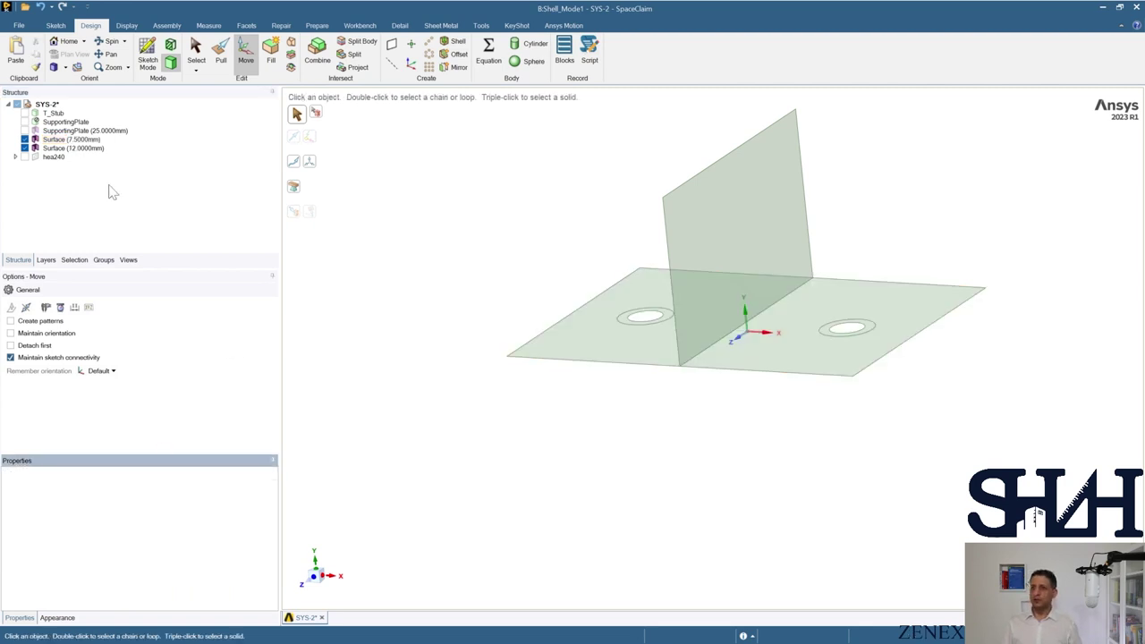
Show the supporting plate surface again and suppress the T_Stub solid for physics.
left_click(51, 114)
right_click(52, 114)
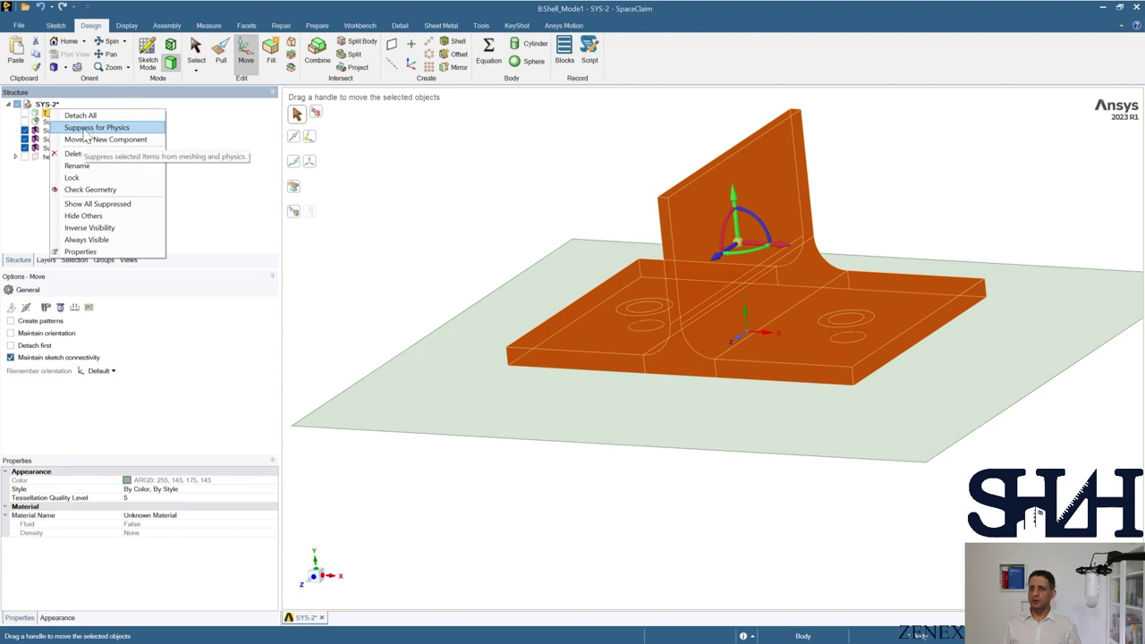
left_click(83, 131)
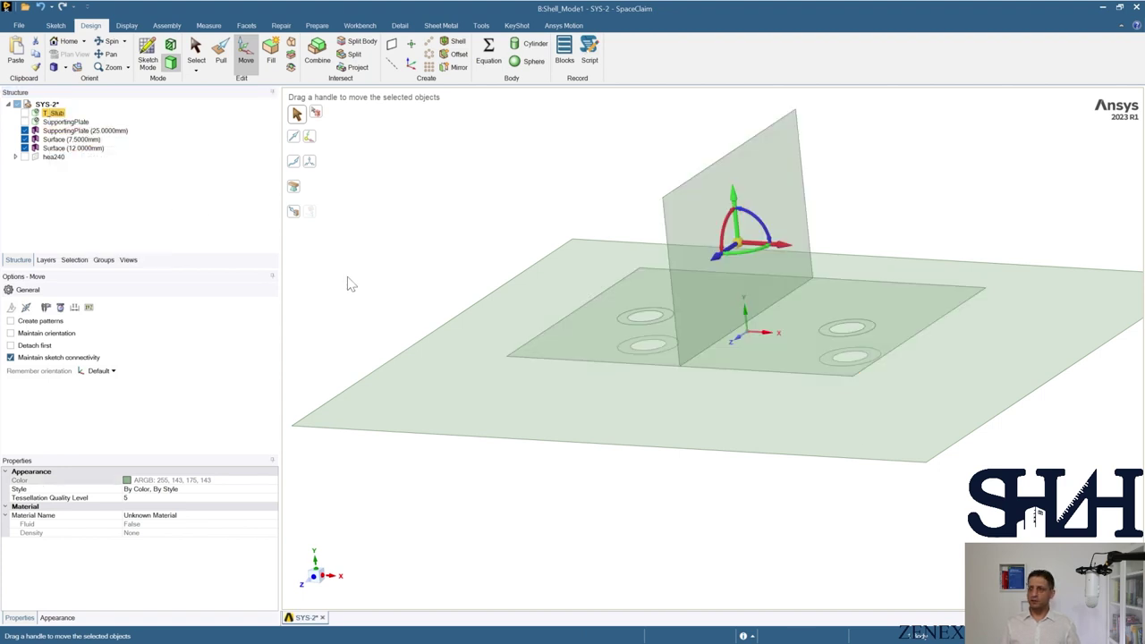
key("k")
Examine how the web, flange and supporting plate surfaces sit relative to each other and check the flange face's properties.
mouse_move(557, 447)
middle_mouse_down()
mouse_move(542, 450)
mouse_move(537, 474)
mouse_move(565, 439)
middle_mouse_up()
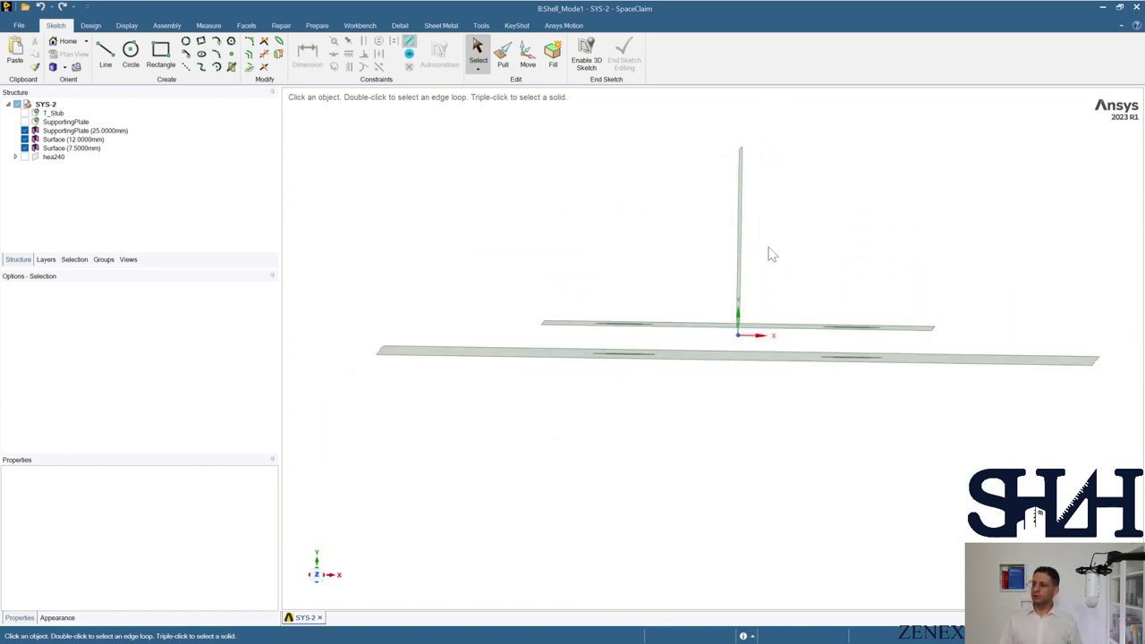
left_click(742, 235)
key("Escape")
key("h")
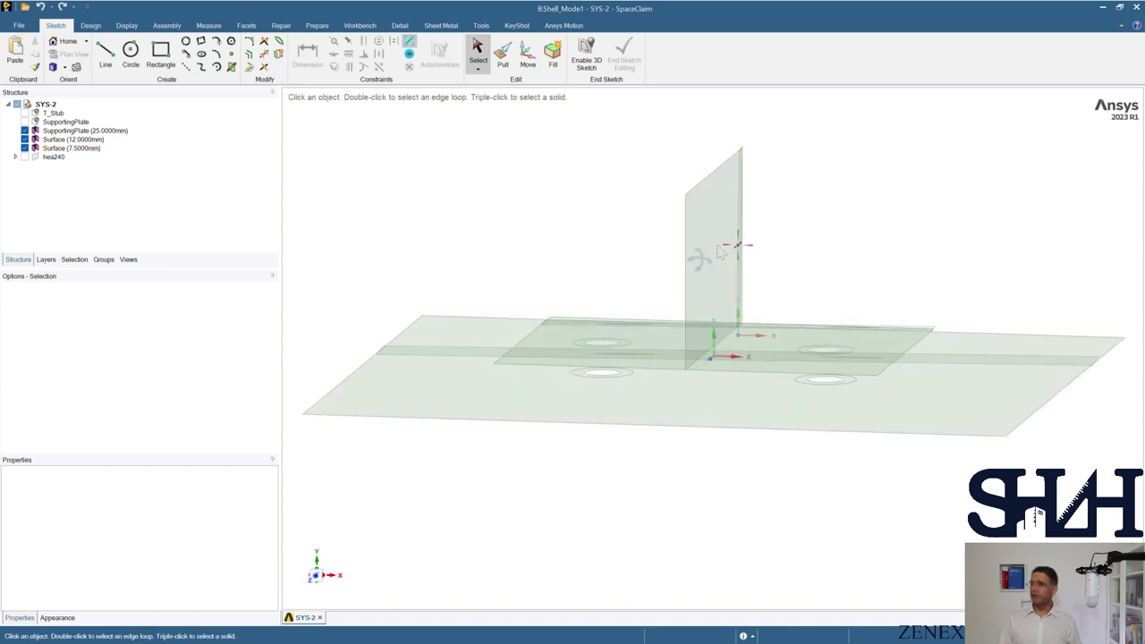
left_click(740, 336)
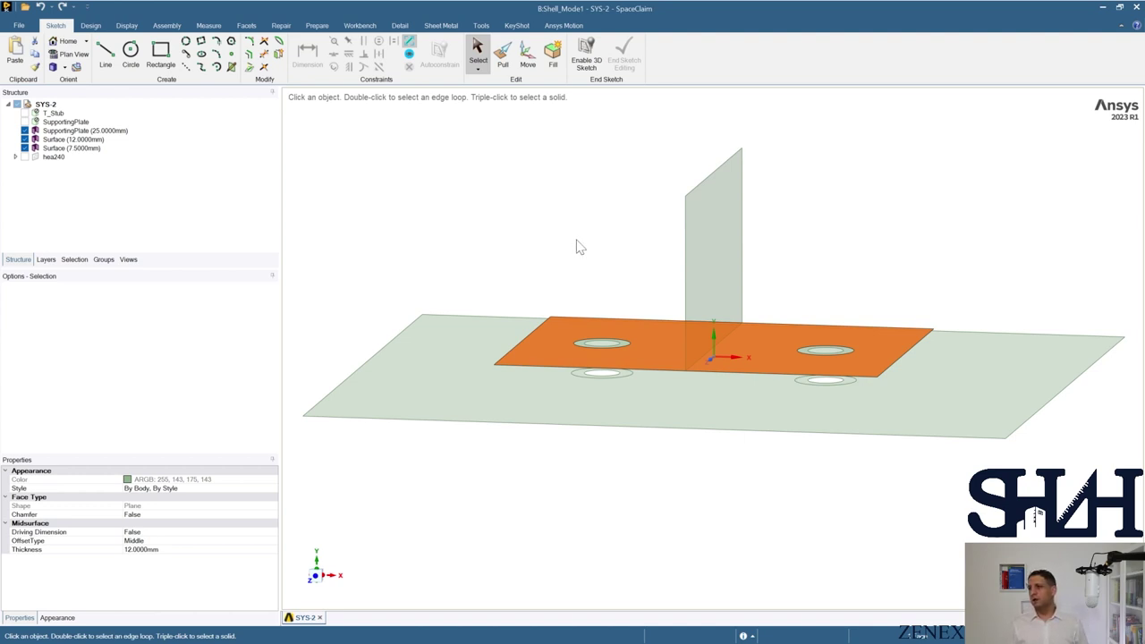
left_click(577, 247)
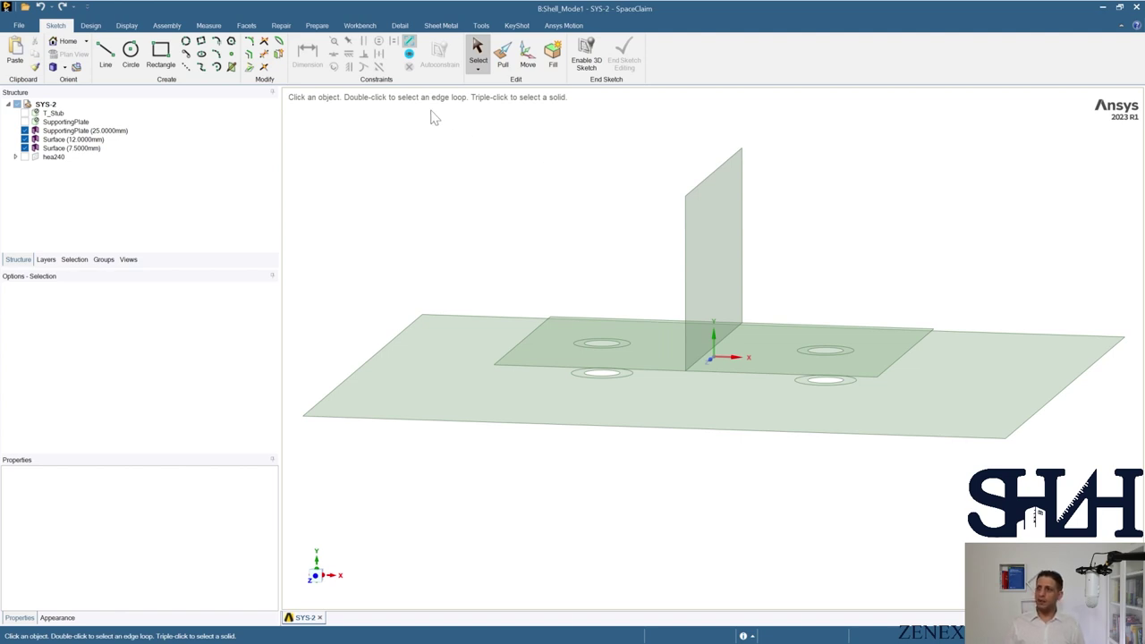
Share the coincident topology along the edge where the web surface meets the flange surface.
left_click(363, 26)
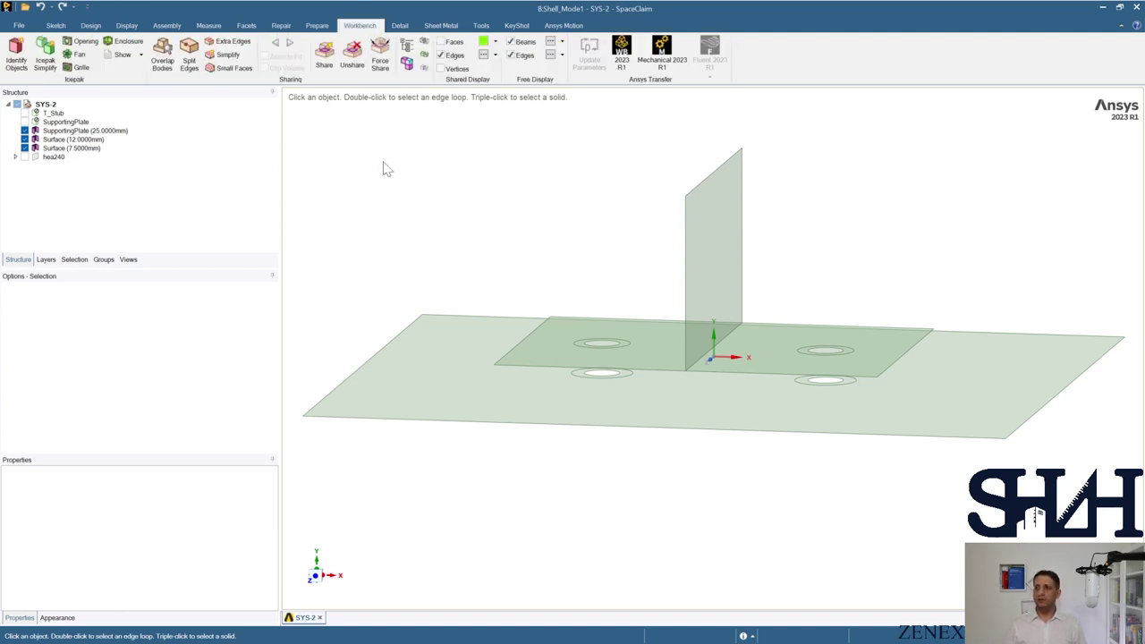
left_click(325, 58)
middle_click_drag(444, 217, 430, 215)
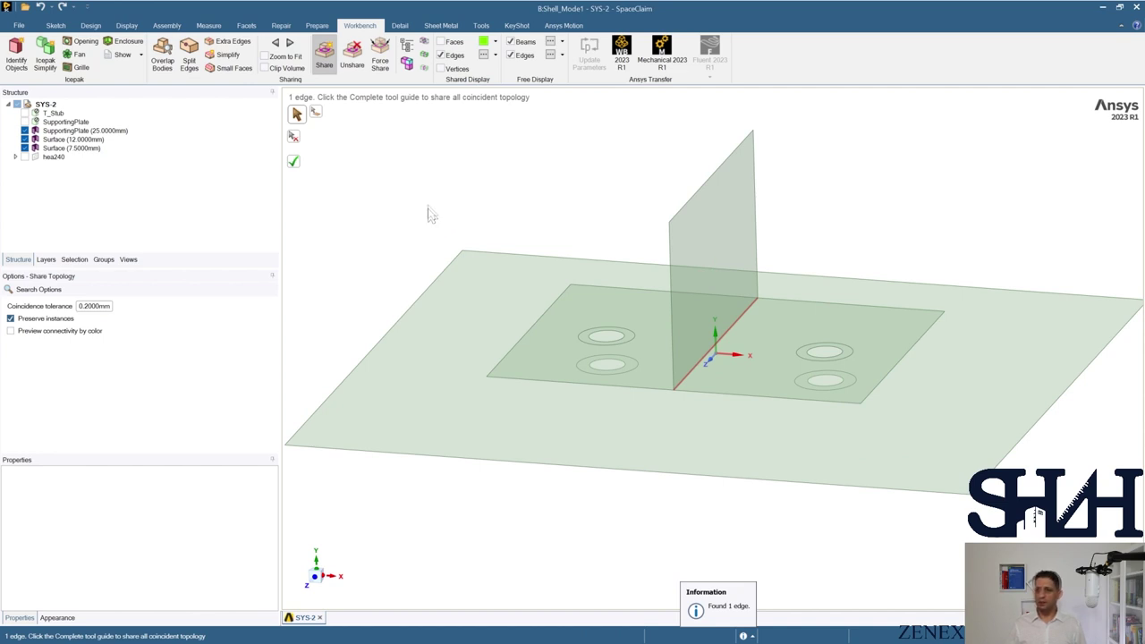
left_click(294, 165)
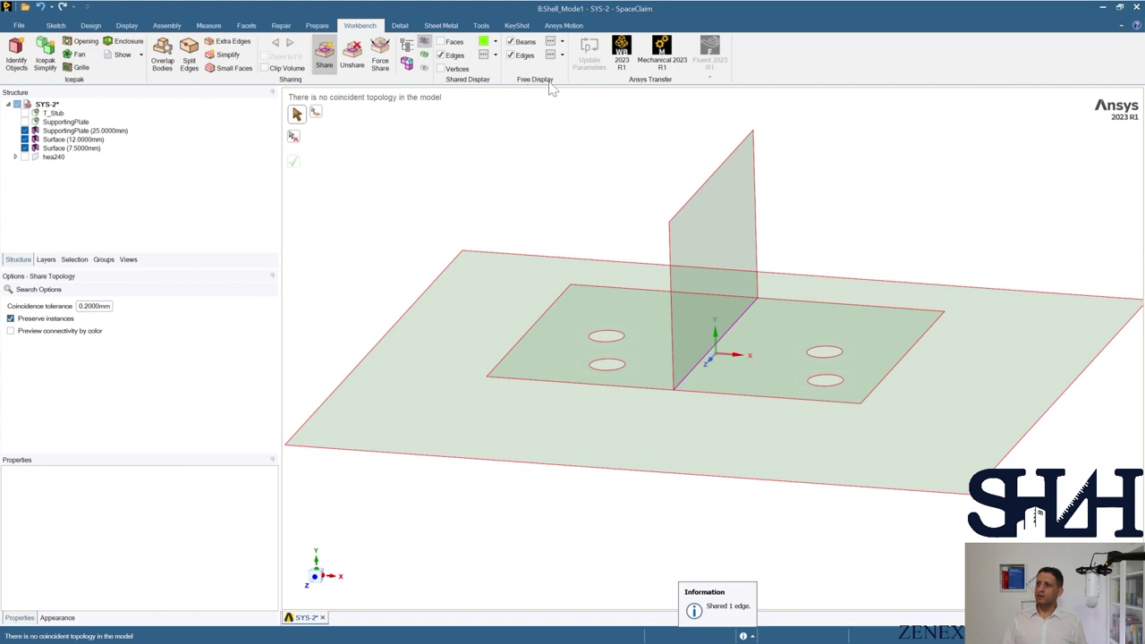
Turn off the display of free beams and free edges and review the colour options for shared edges.
left_click(510, 56)
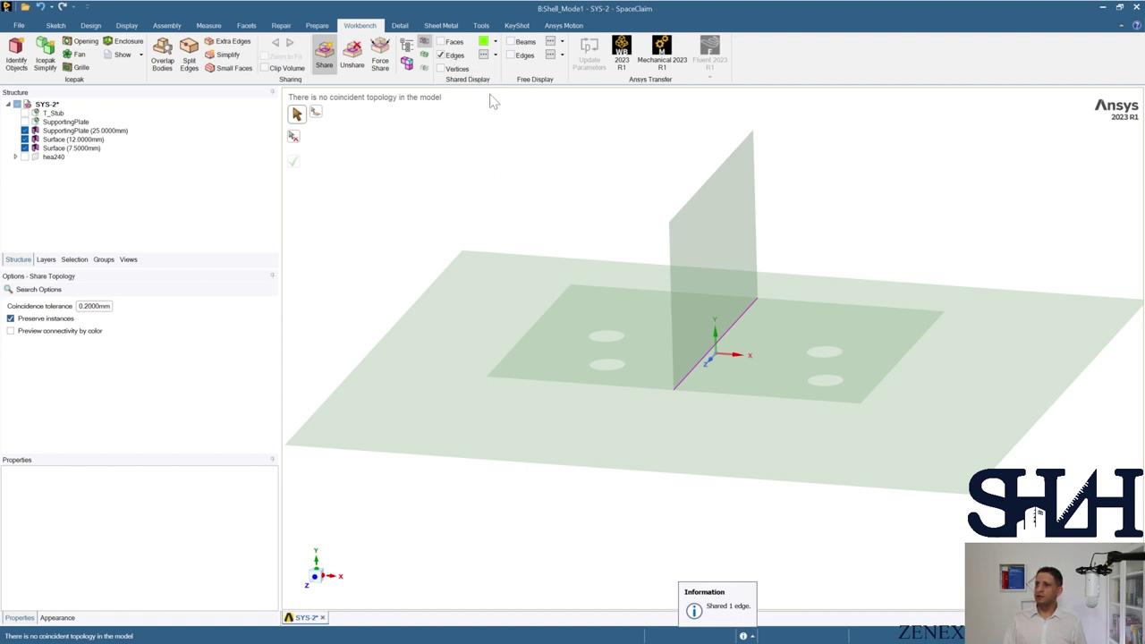
left_click(494, 56)
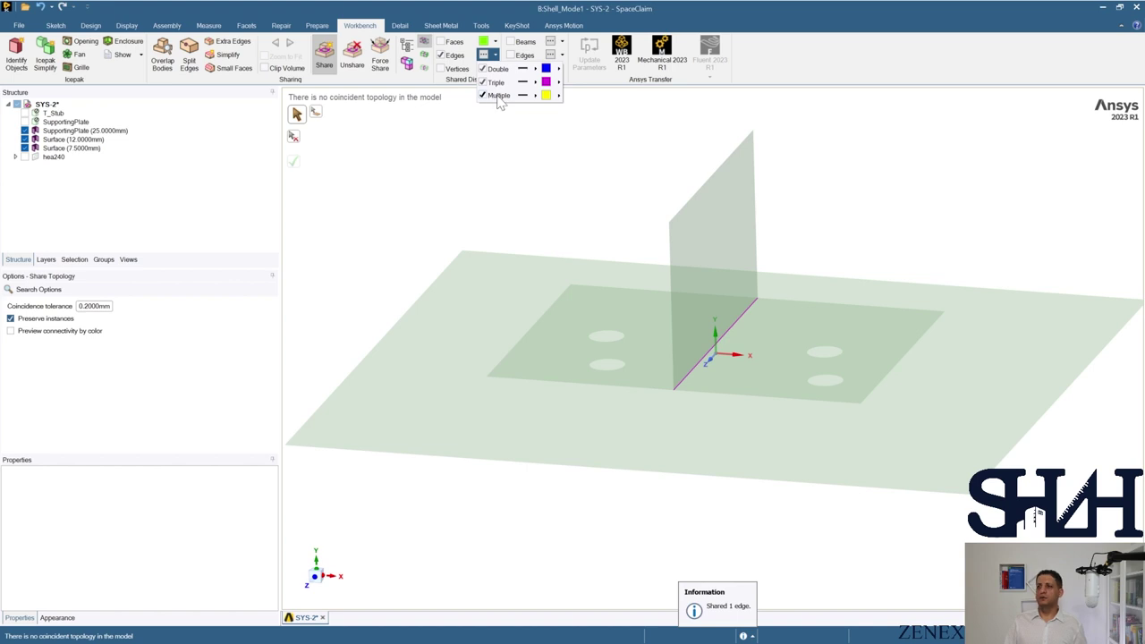
left_click(559, 95)
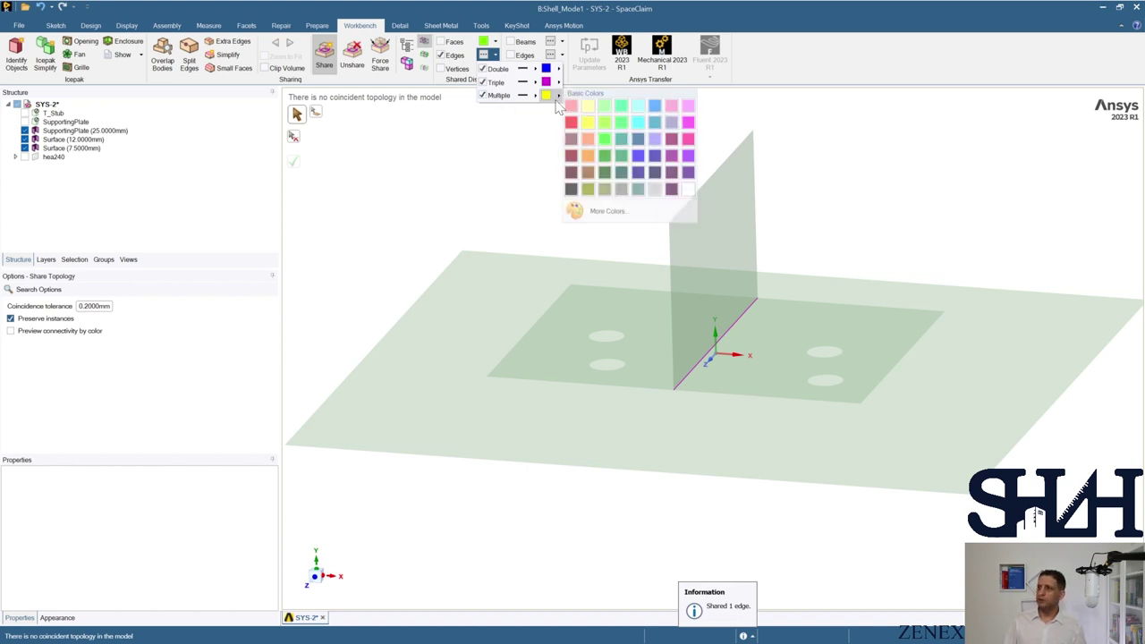
left_click(537, 149)
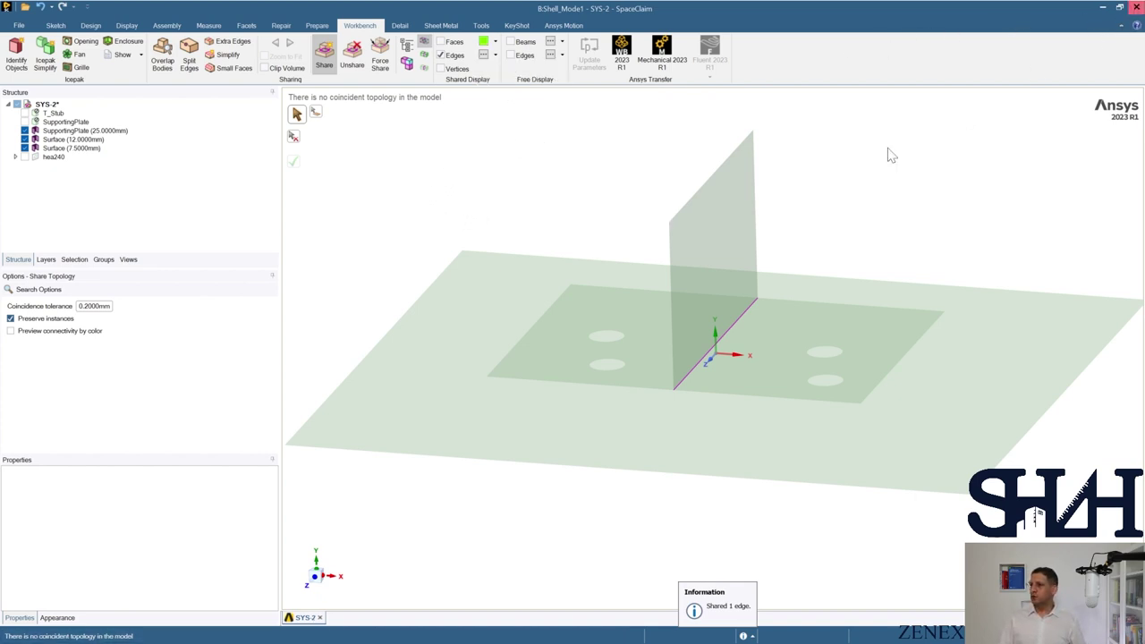
Switch to Workbench and open the Model of the Shell_Mode1 system in Mechanical, re-reading the upstream data.
key("alt+Tab")
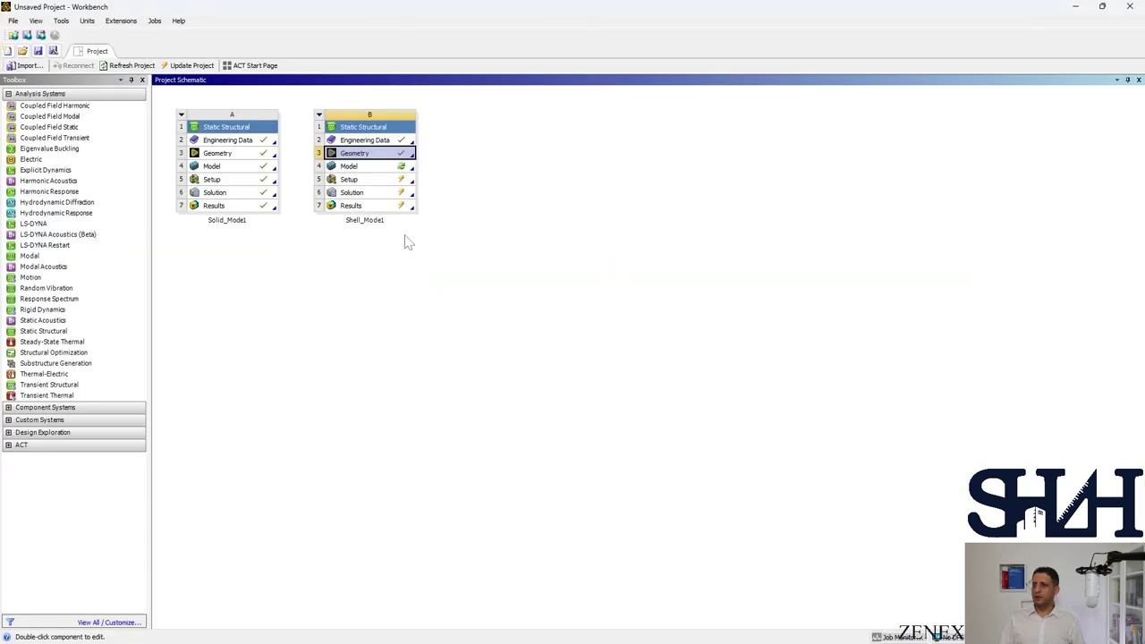
double_click(358, 169)
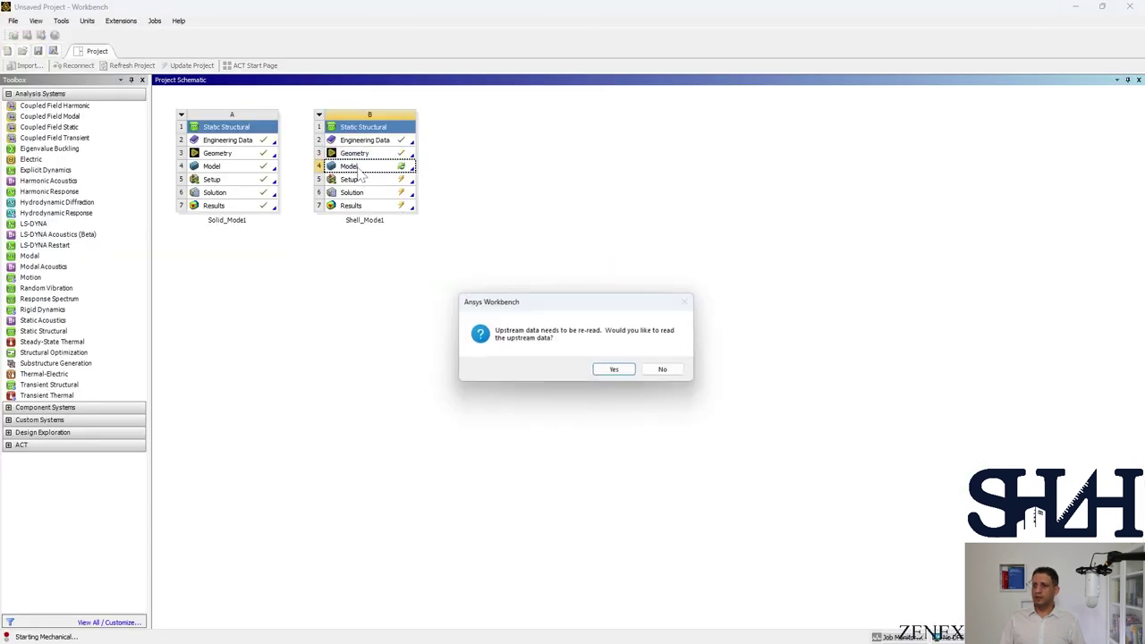
left_click(608, 369)
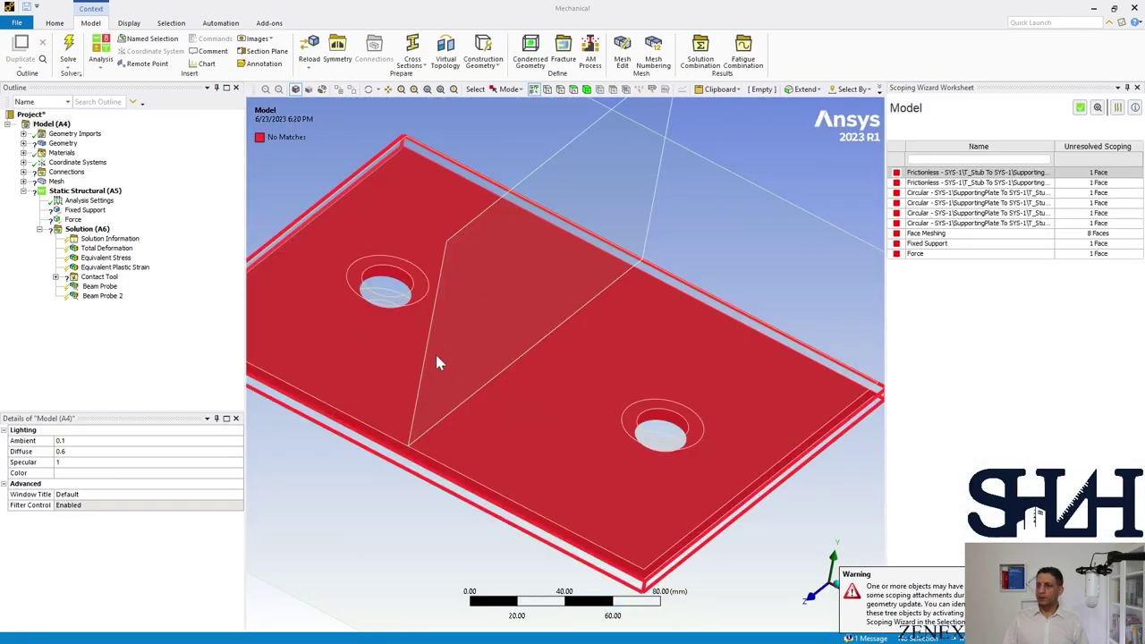
mouse_move(537, 383)
middle_mouse_down()
mouse_move(538, 333)
mouse_move(521, 376)
middle_mouse_up()
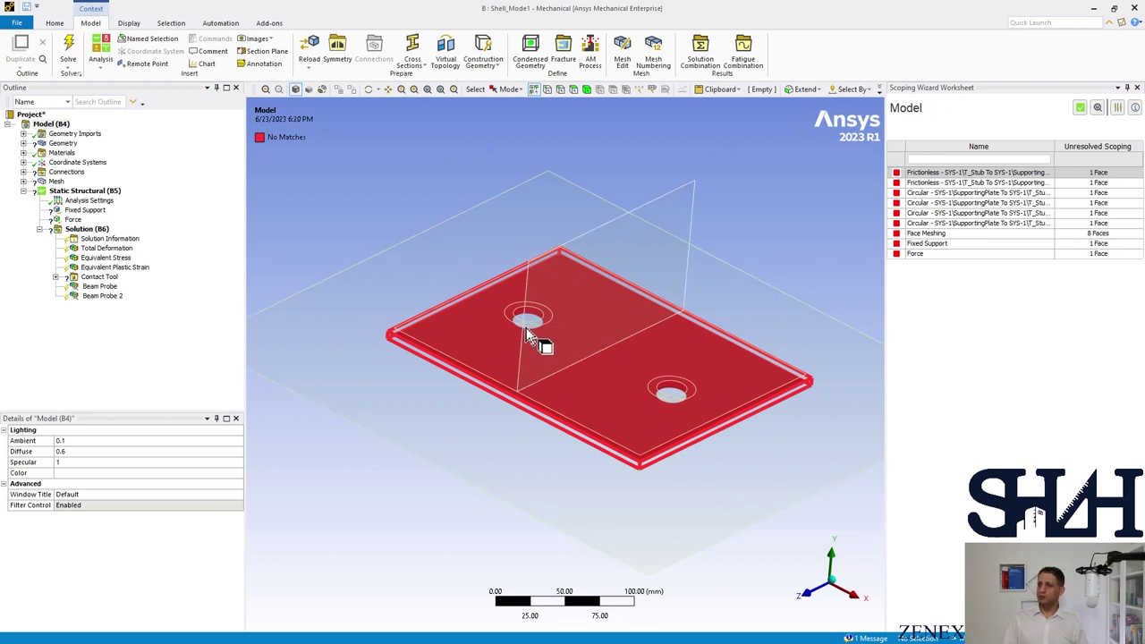
Assign the S235 material to the SupportingPlate body and both T-stub Surface bodies together.
left_click(23, 144)
left_click(39, 153)
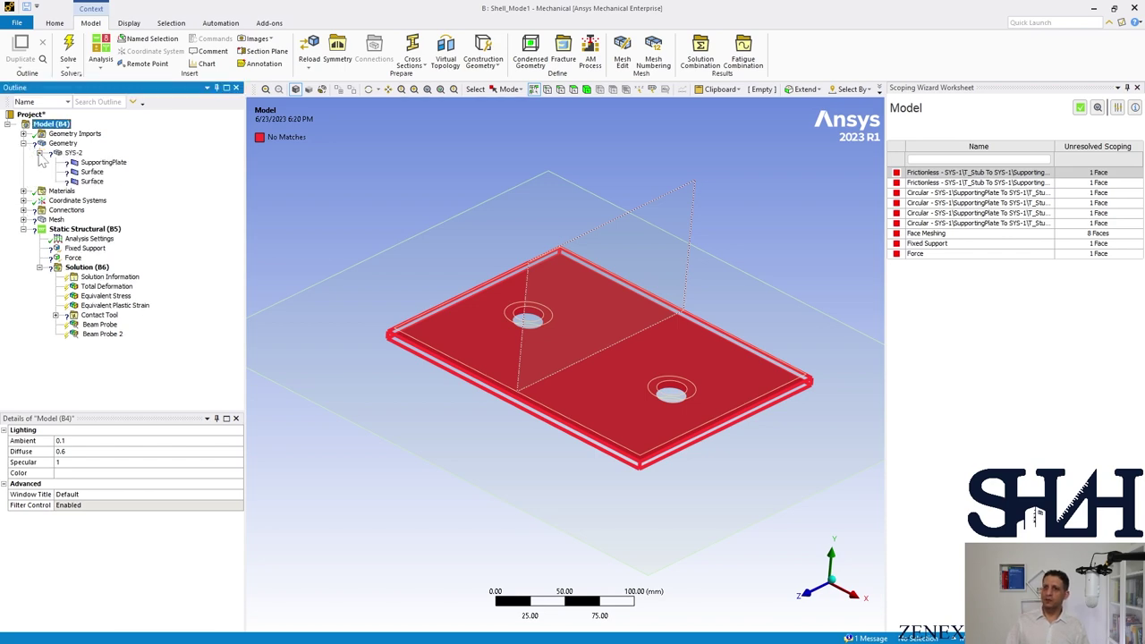
left_click(103, 162)
left_click(93, 182, "shift")
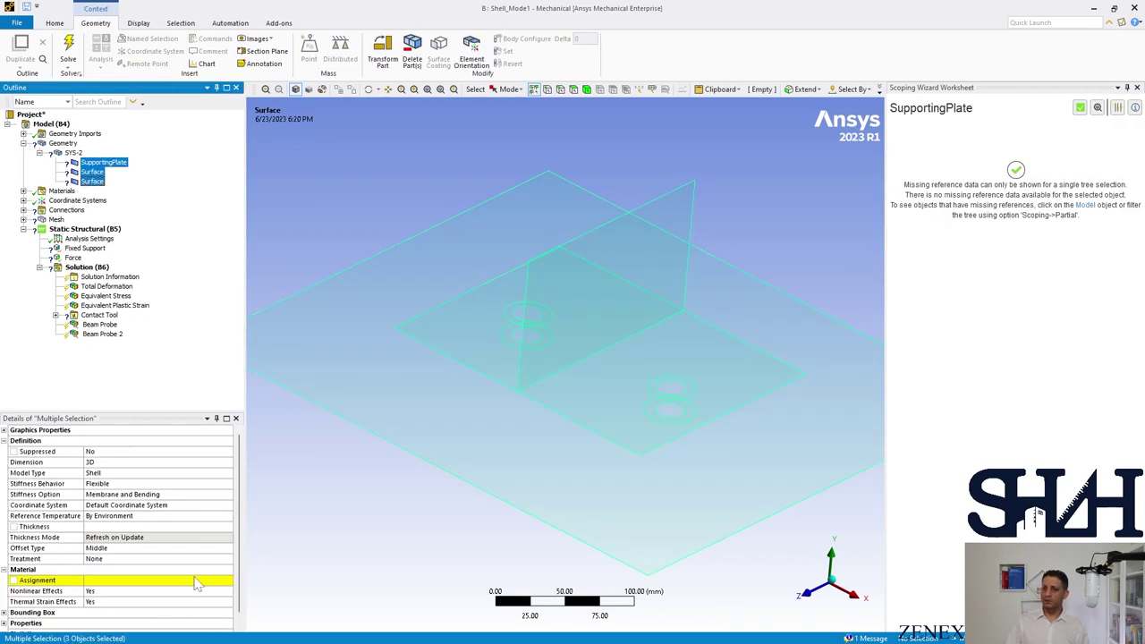
left_click(203, 583)
left_click(228, 580)
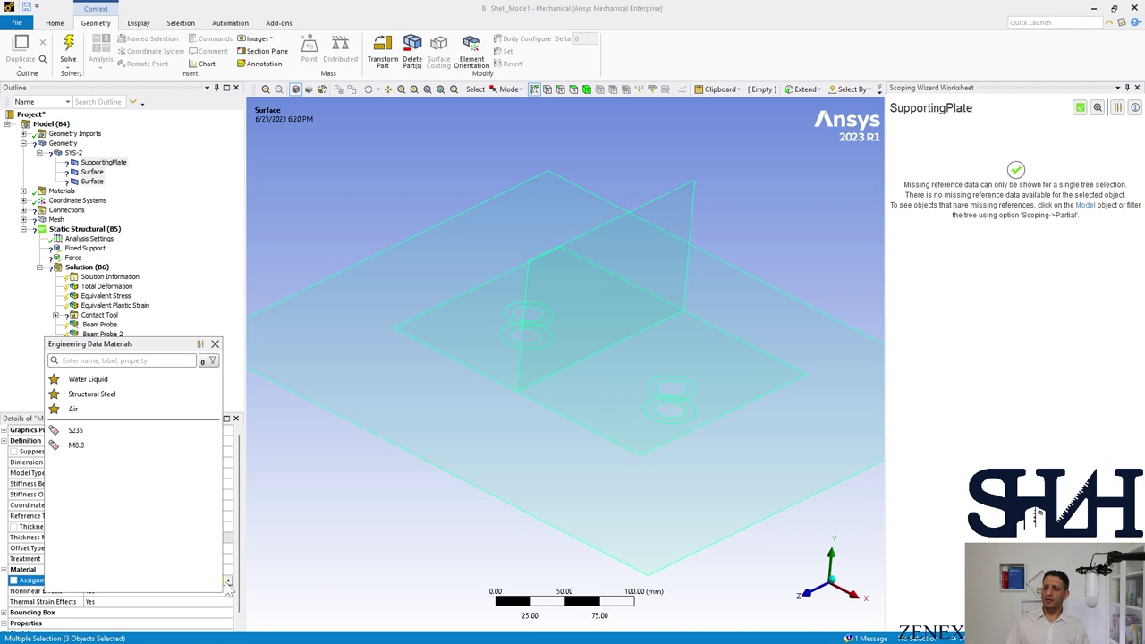
left_click(96, 437)
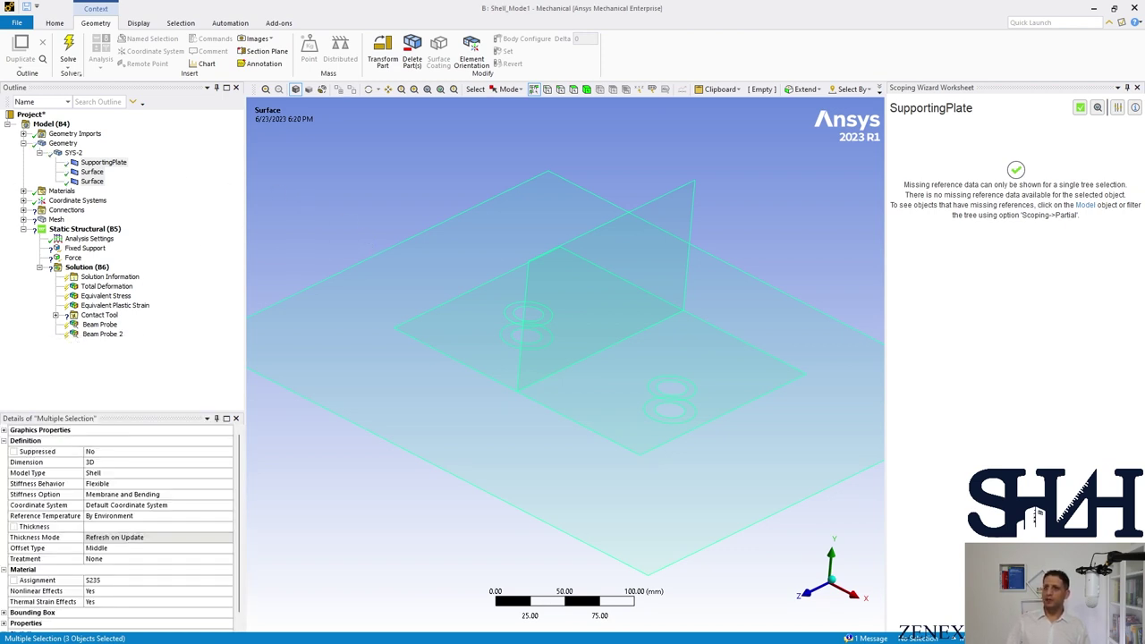
Scope the contact side of the existing frictionless contact to the four faces of the T-stub flange.
left_click(23, 143)
left_click(23, 172)
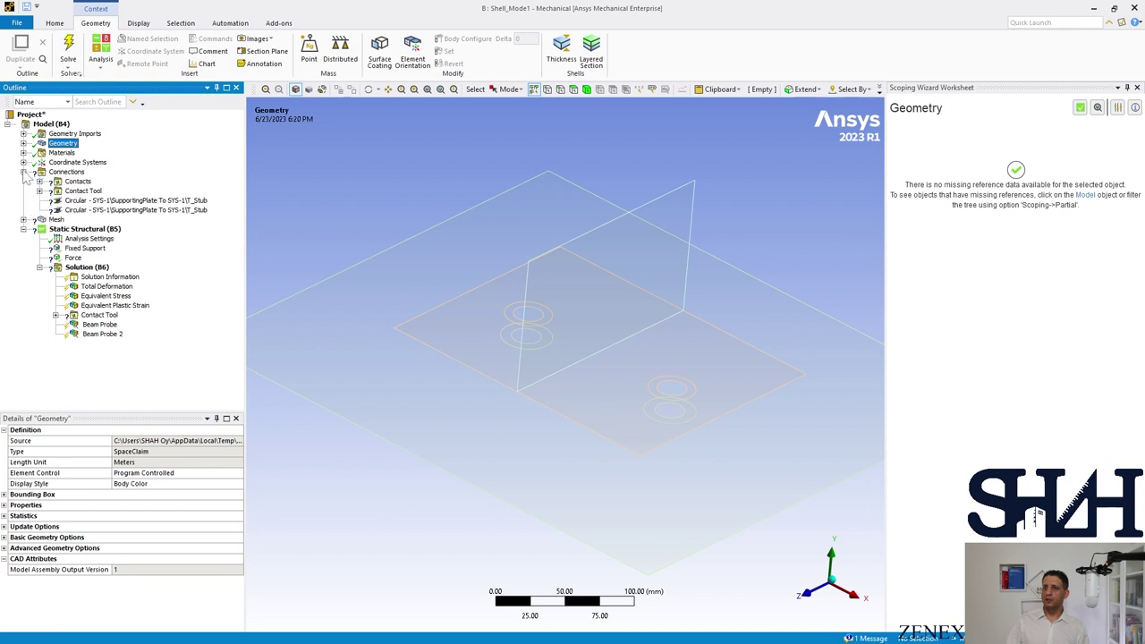
left_click(39, 181)
left_click(143, 191)
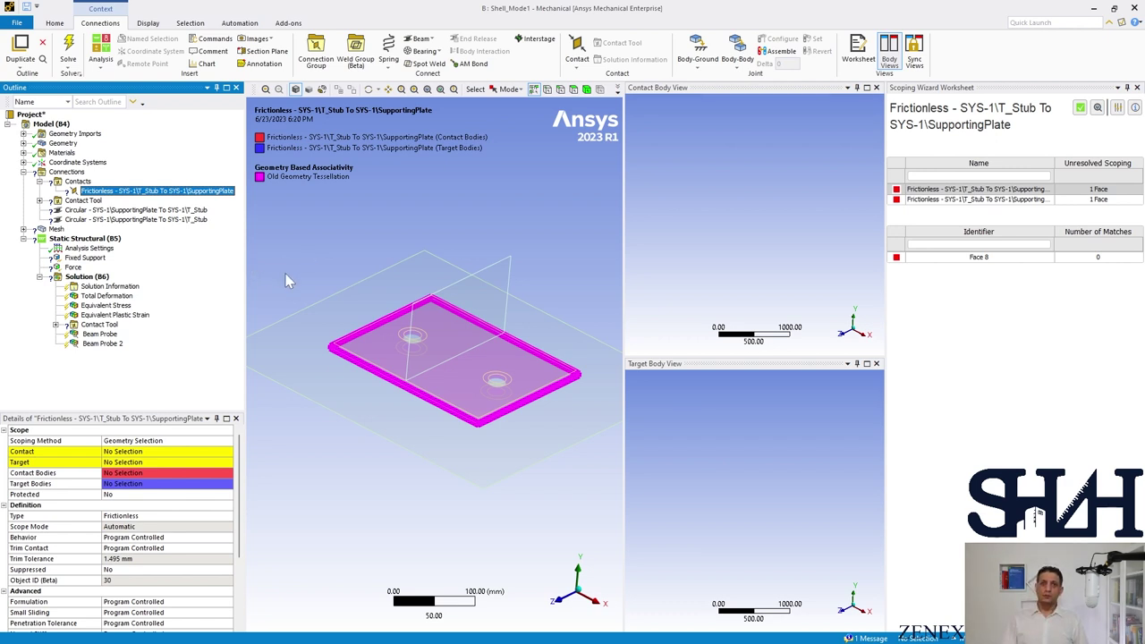
middle_click_drag(311, 289, 367, 346)
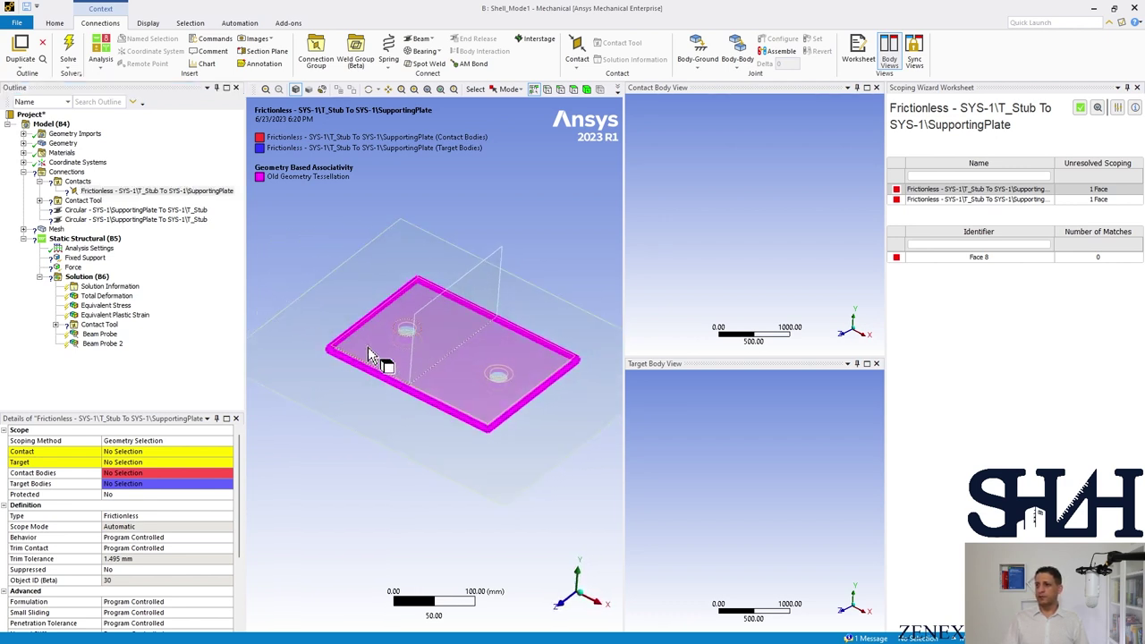
left_click(368, 346)
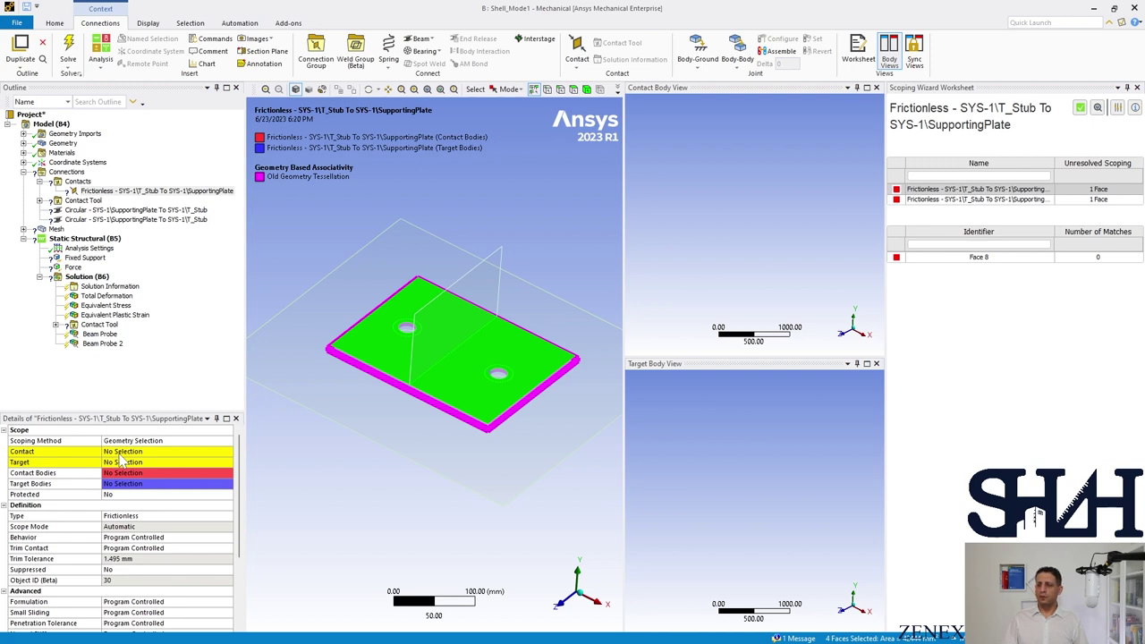
left_click(122, 451)
Scope the target side of the frictionless contact to the large face of the supporting plate.
middle_click_drag(357, 304, 326, 349)
left_click(333, 301)
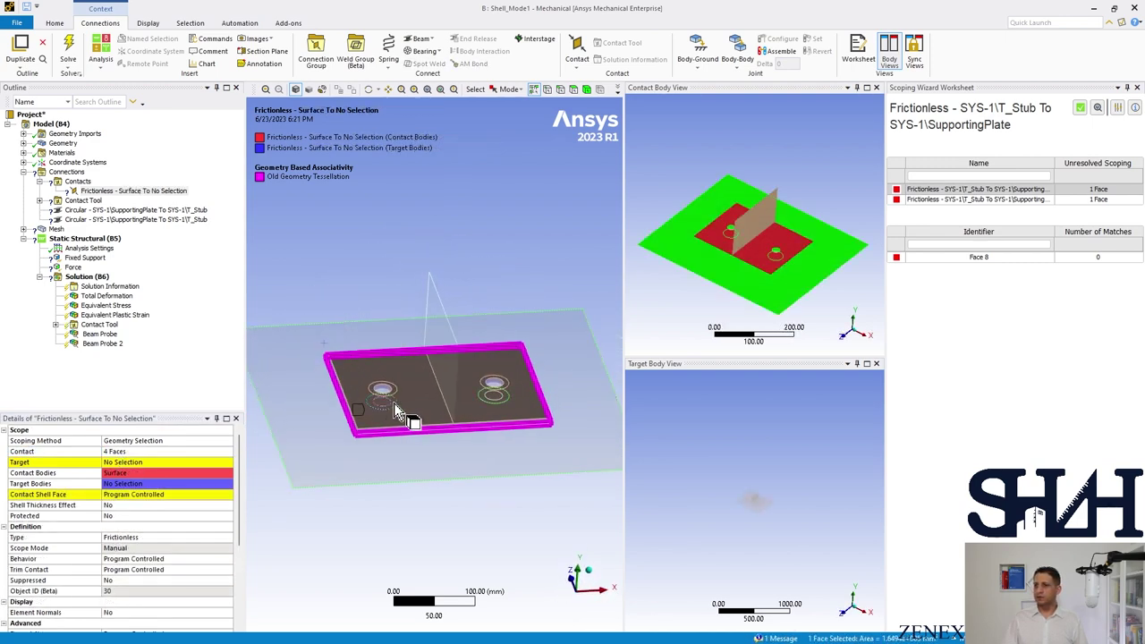
left_click(126, 463)
left_click(120, 463)
middle_click_drag(340, 414, 332, 471)
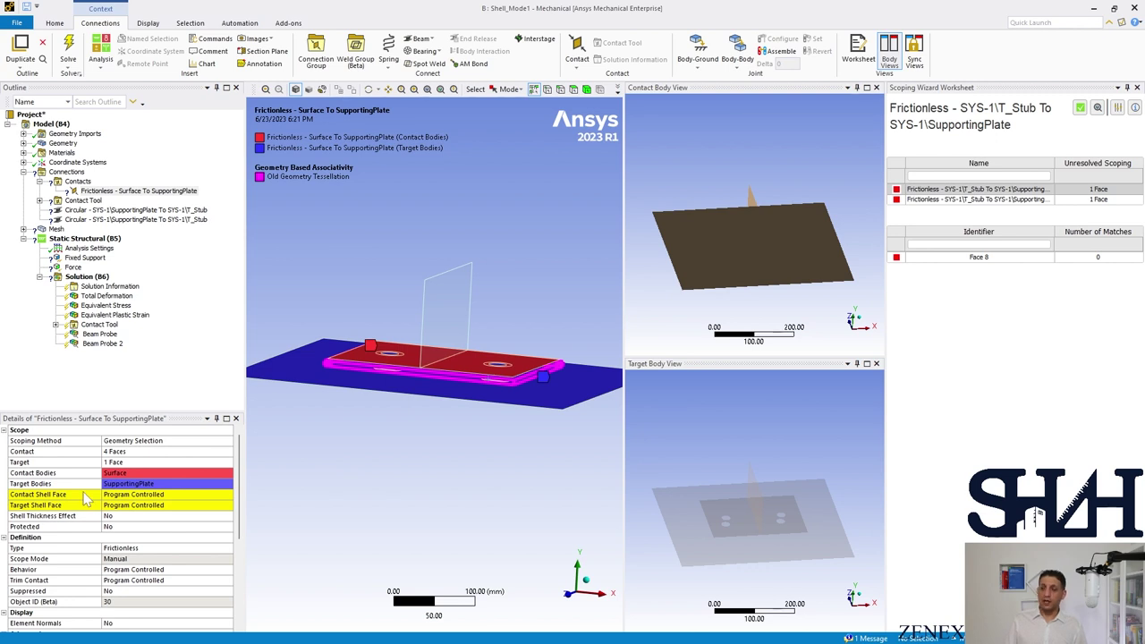
Set the frictionless contact's Contact Shell Face to Bottom and its Target Shell Face to Top.
middle_click_drag(362, 407, 375, 436)
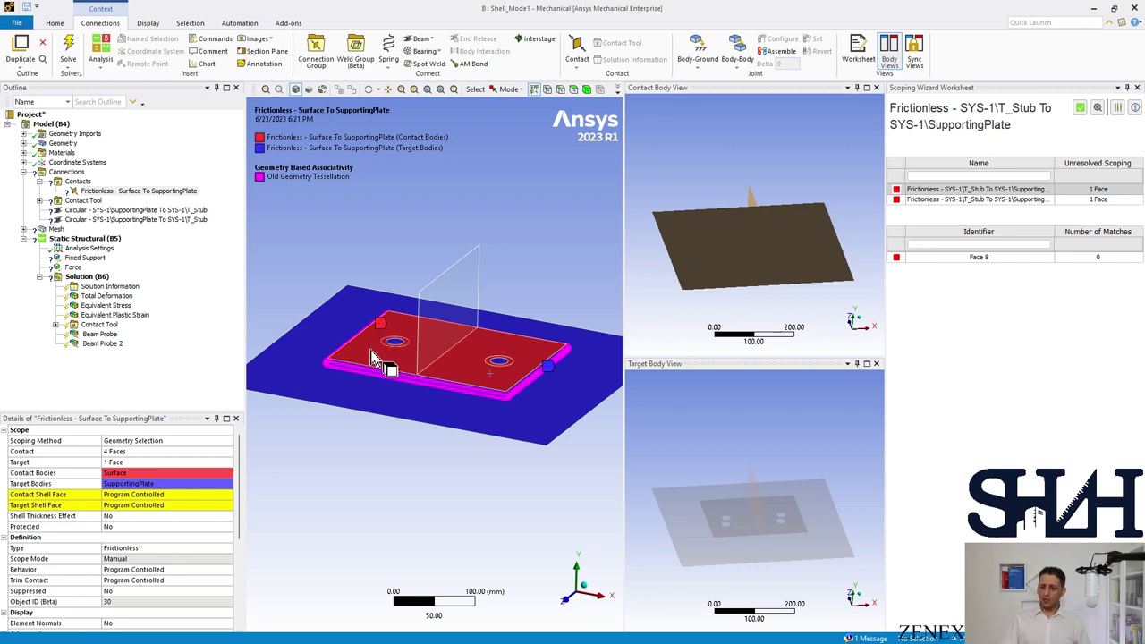
middle_click_drag(299, 397, 300, 374)
right_click(302, 396)
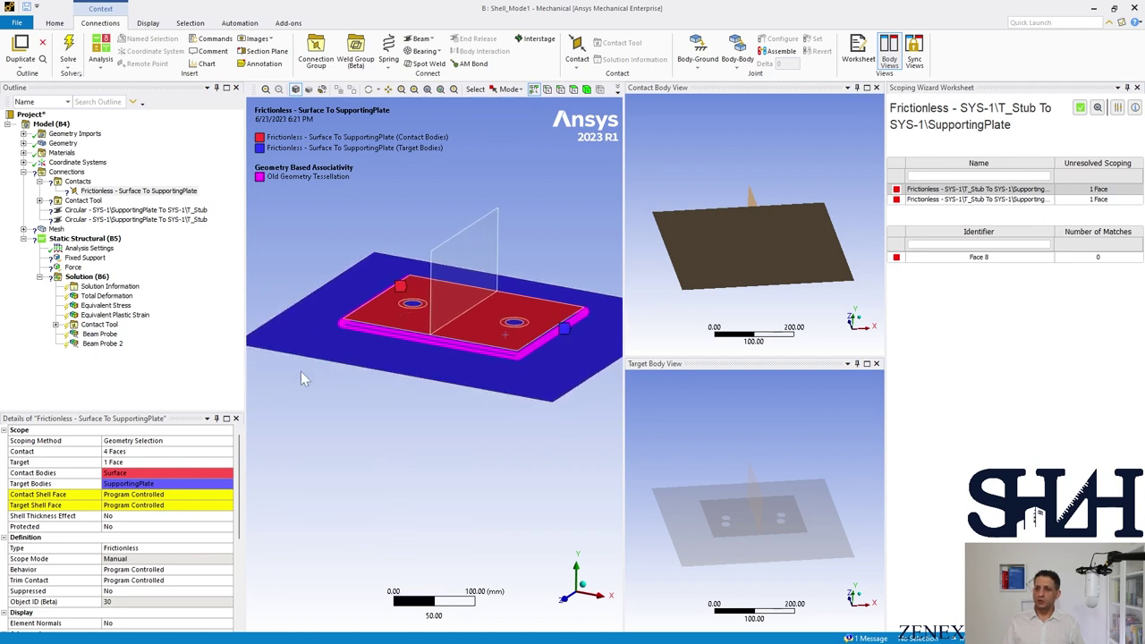
left_click(116, 498)
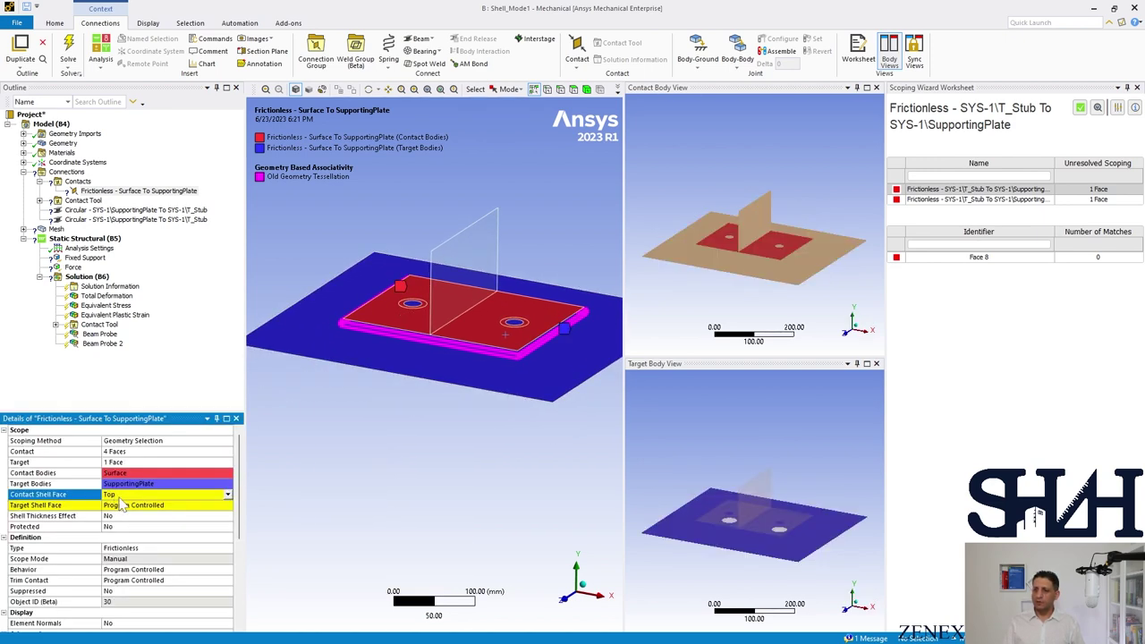
double_click(120, 500)
mouse_move(354, 396)
middle_mouse_down()
mouse_move(381, 359)
mouse_move(438, 345)
mouse_move(374, 396)
middle_mouse_up()
double_click(141, 506)
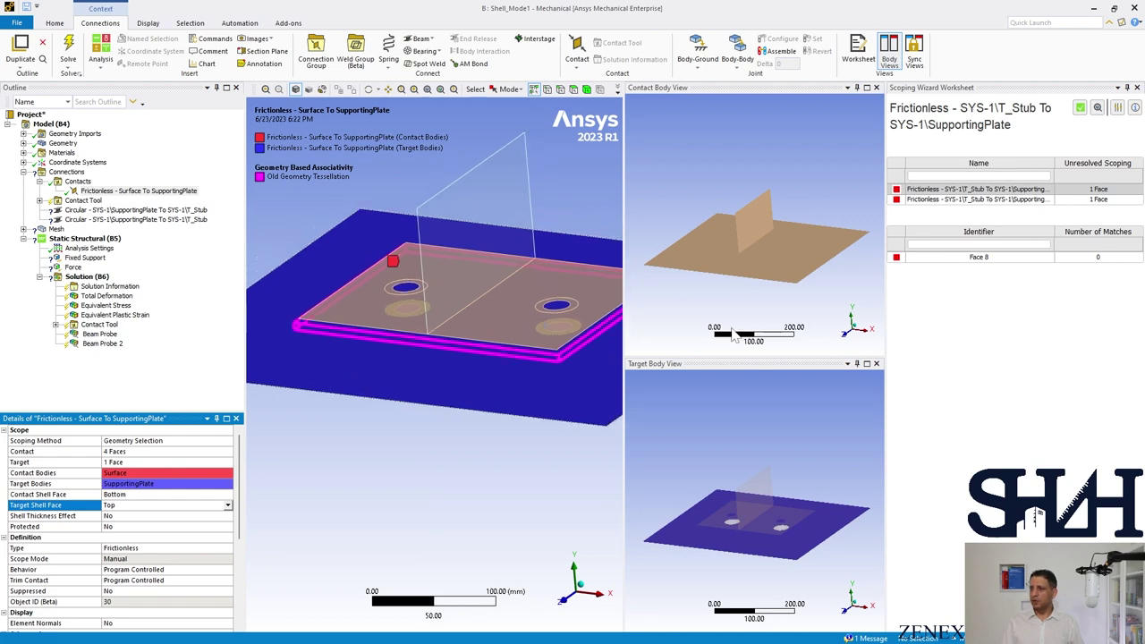
Hide the supporting plate to check which side of the flange shell is in contact, and show all bodies again.
middle_click_drag(743, 316, 716, 271)
left_click(694, 273)
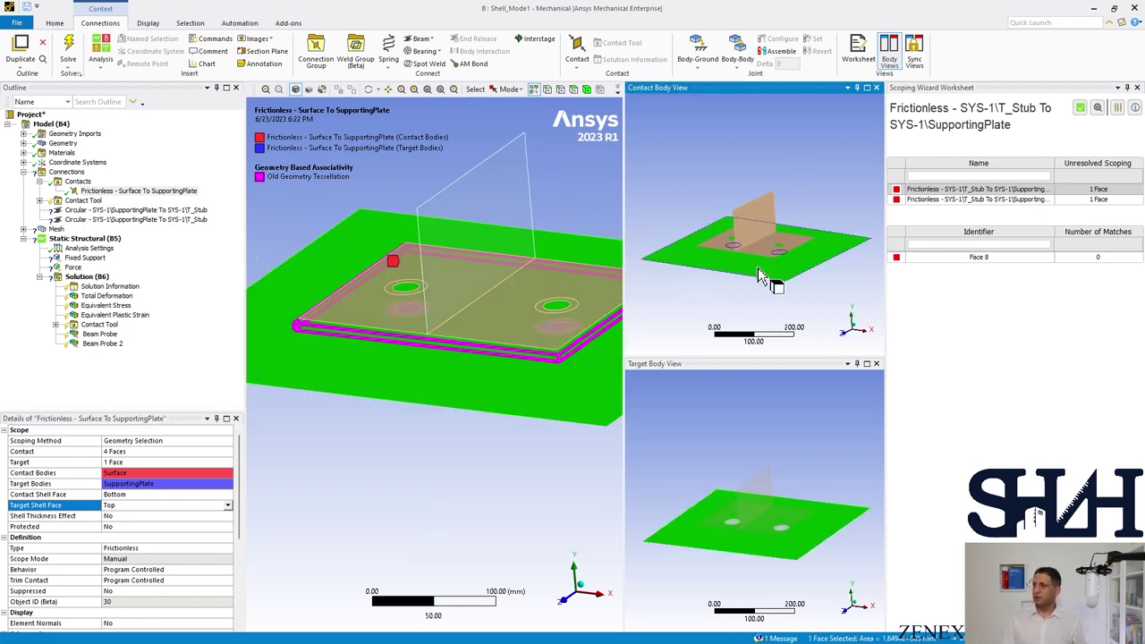
right_click(504, 404)
left_click(543, 138)
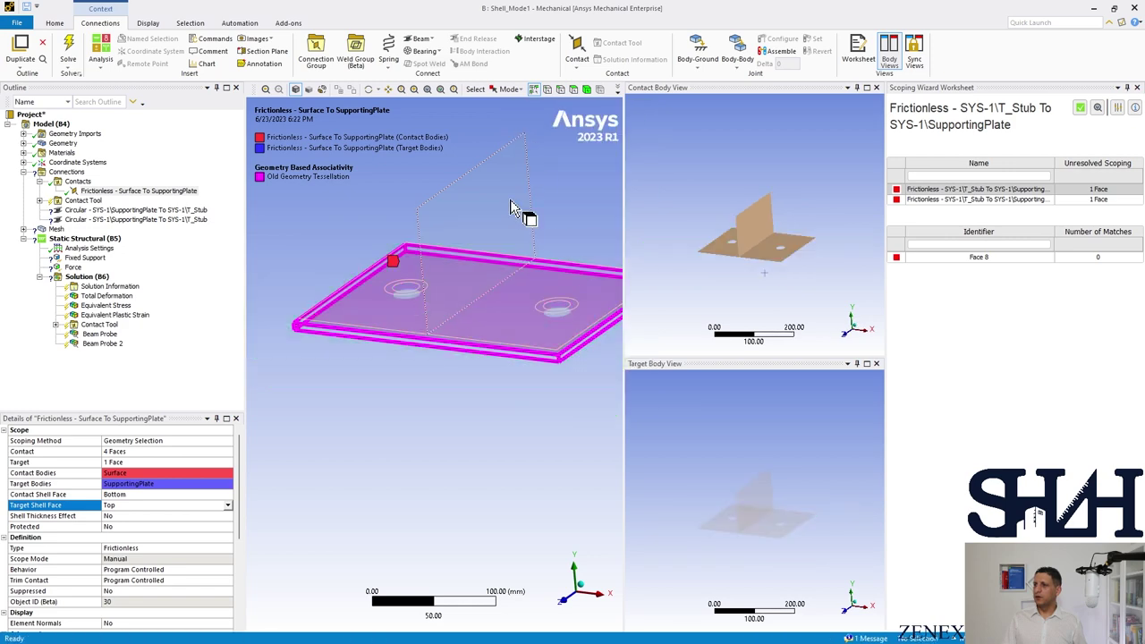
middle_click_drag(693, 268, 683, 261)
middle_click_drag(500, 396, 555, 340)
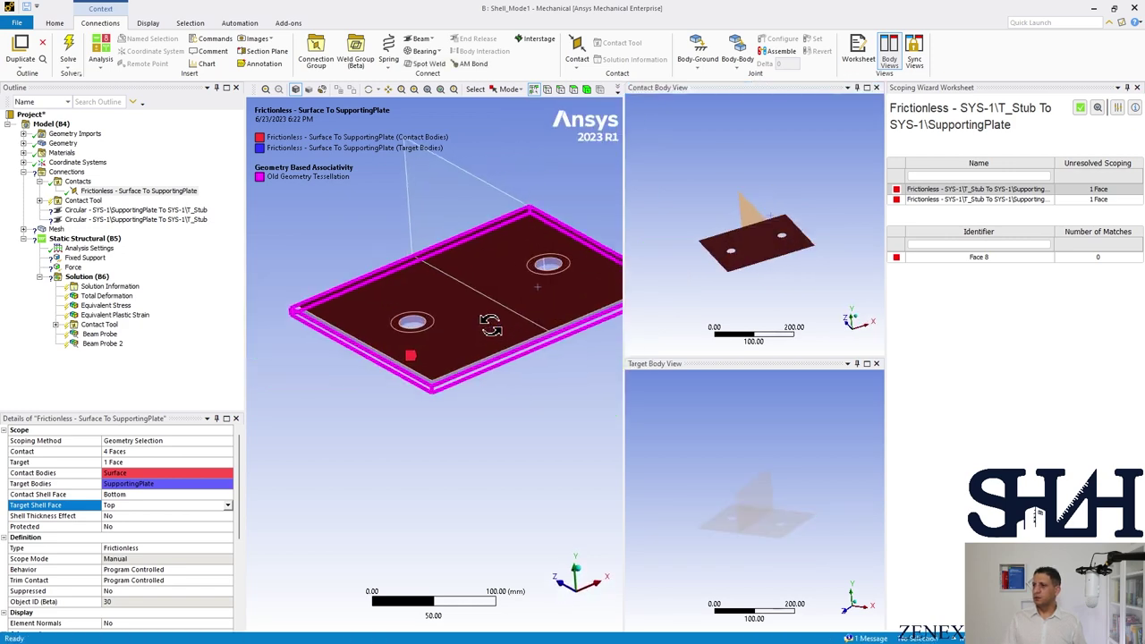
mouse_move(704, 280)
middle_mouse_down()
mouse_move(703, 268)
mouse_move(702, 279)
middle_mouse_up()
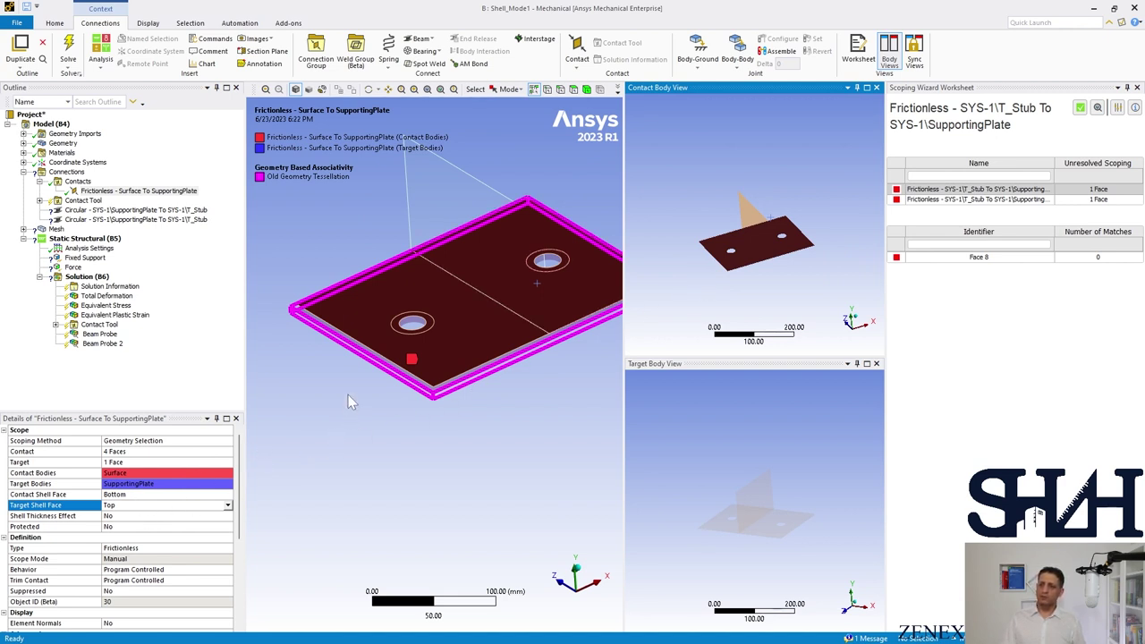
right_click(313, 404)
left_click(332, 438)
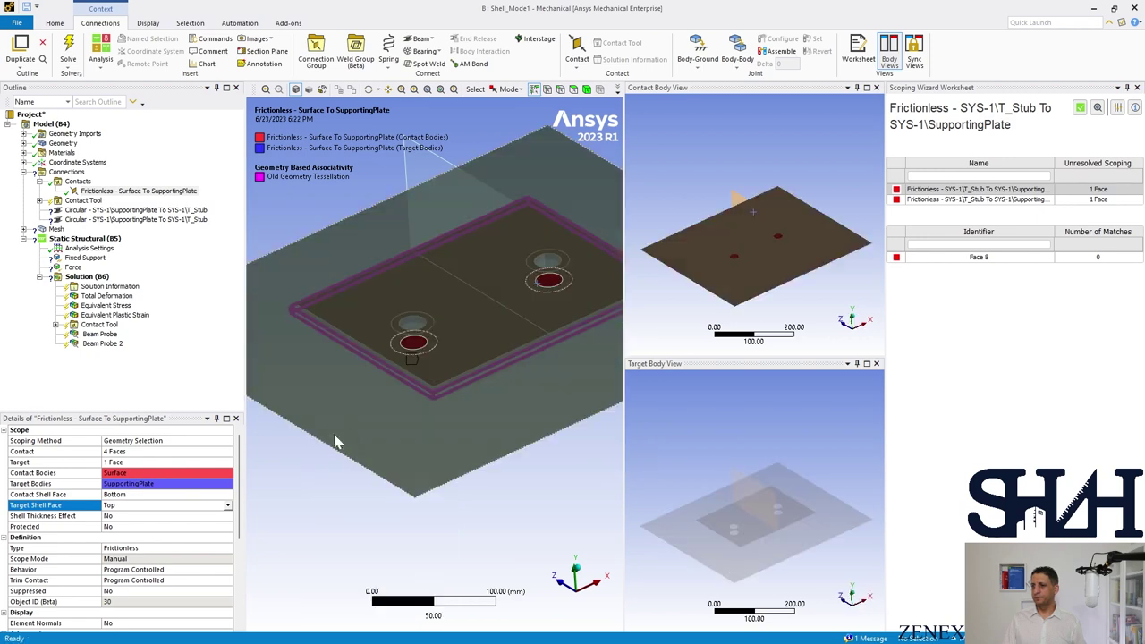
mouse_move(332, 439)
middle_mouse_down()
mouse_move(328, 474)
mouse_move(334, 461)
middle_mouse_up()
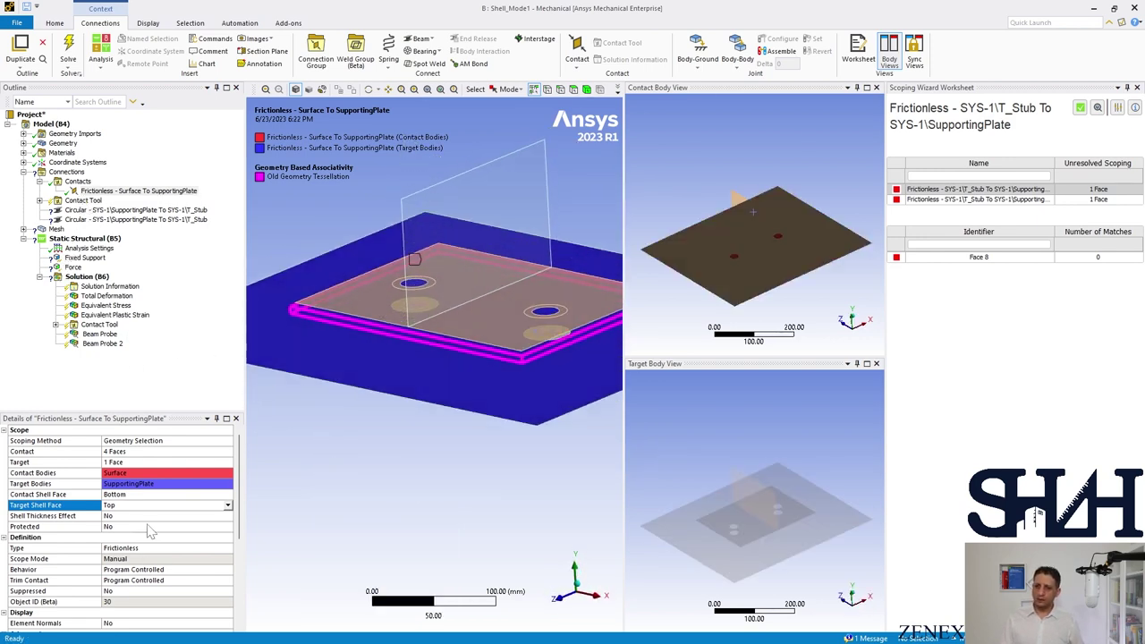
Set the offset in the frictionless contact's geometric modification settings to 18.5 mm.
scroll(150, 531, "down", 2)
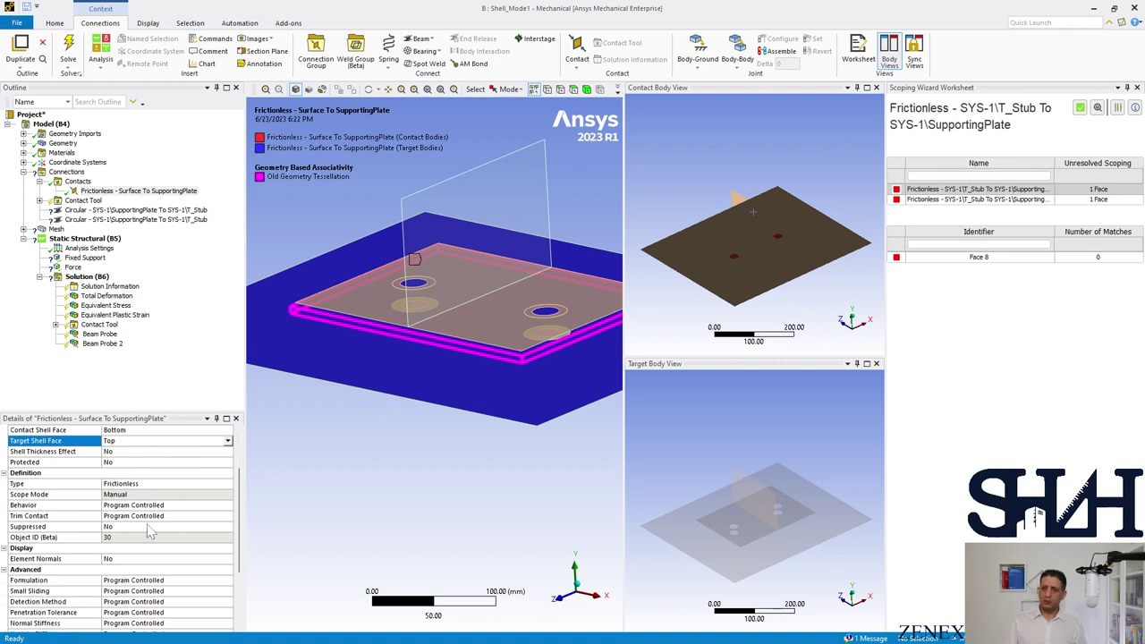
scroll(143, 523, "up", 1)
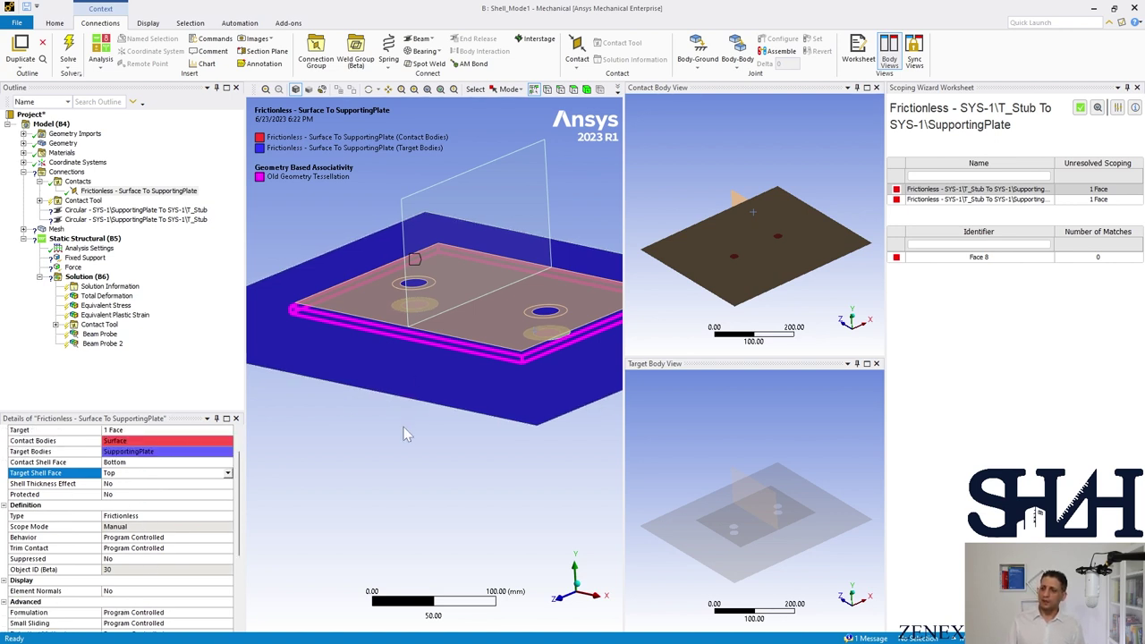
middle_click_drag(401, 437, 524, 568)
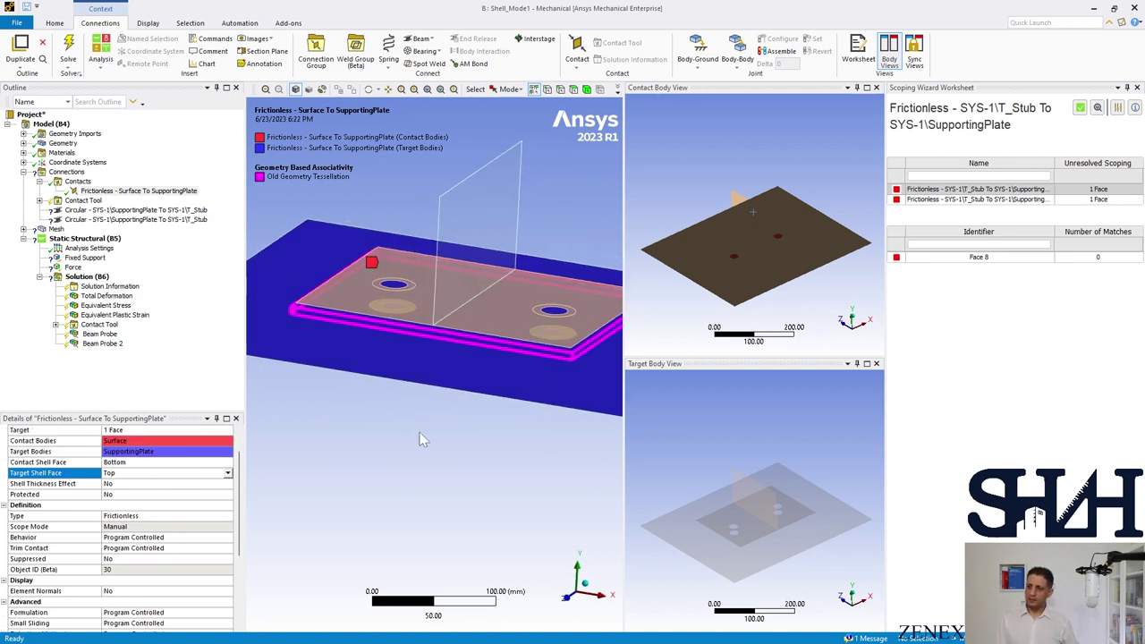
left_click(564, 607)
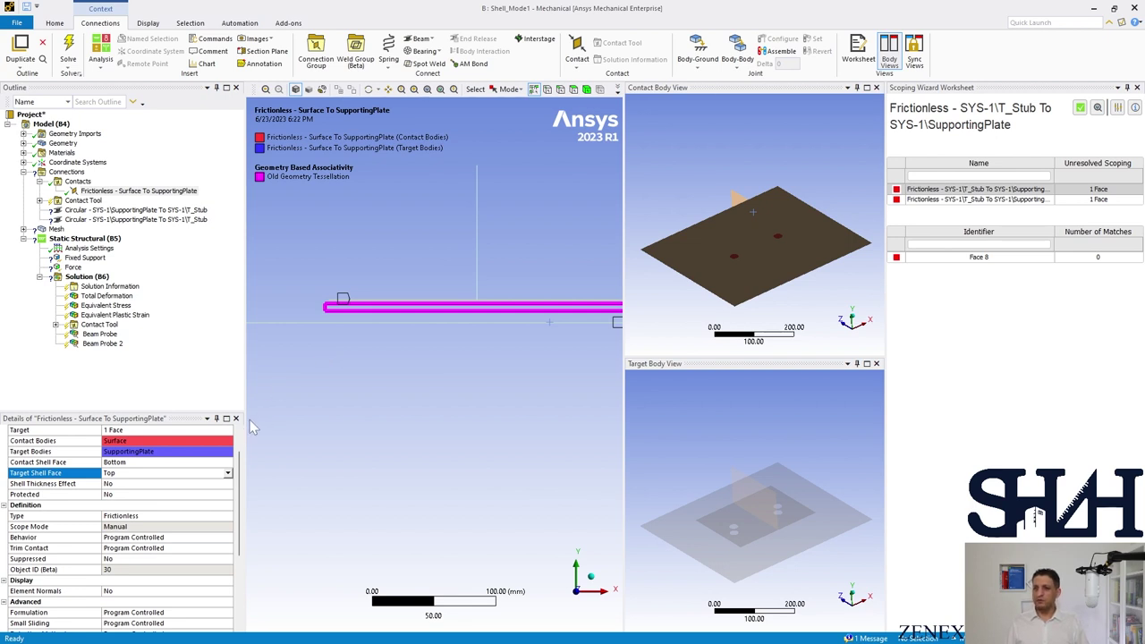
scroll(128, 504, "up", 1)
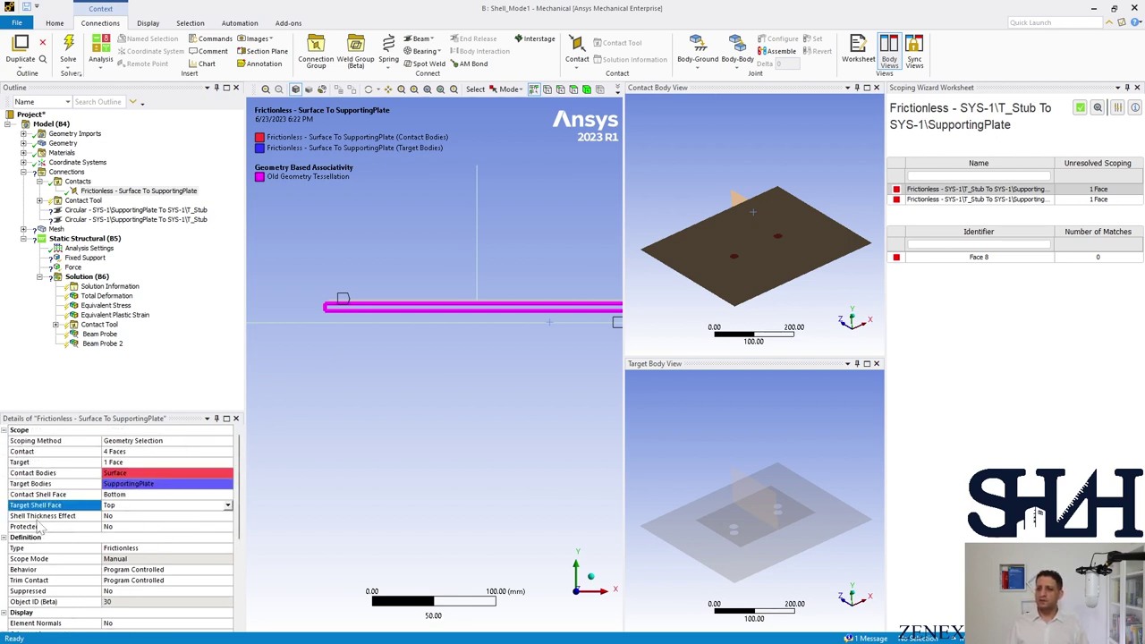
left_click(45, 517)
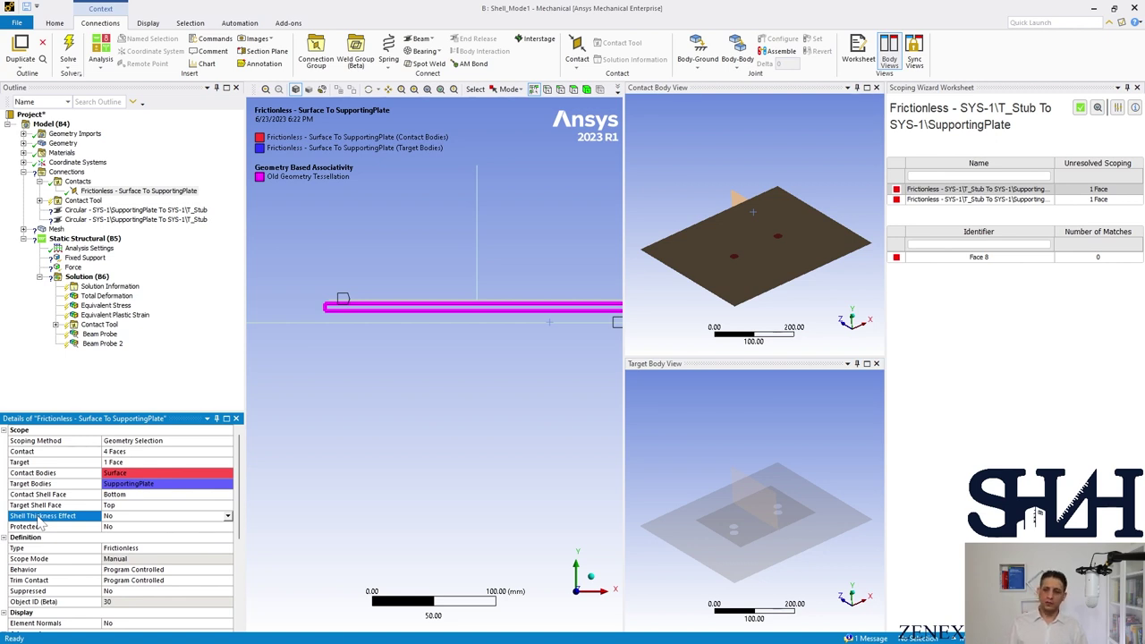
scroll(40, 524, "down", 5)
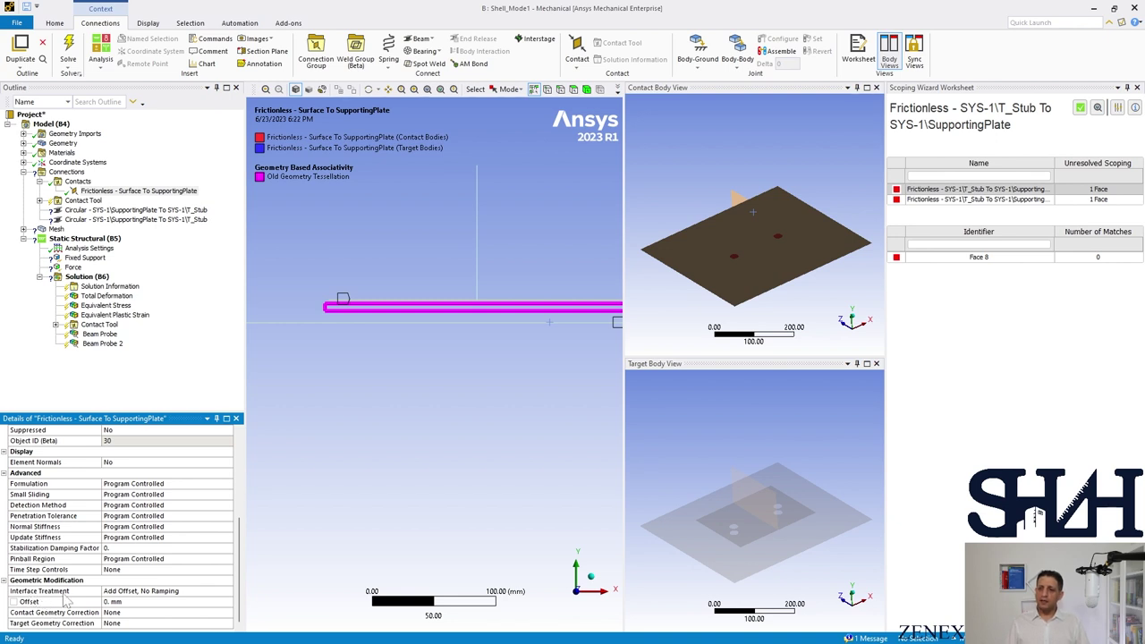
left_click(138, 603)
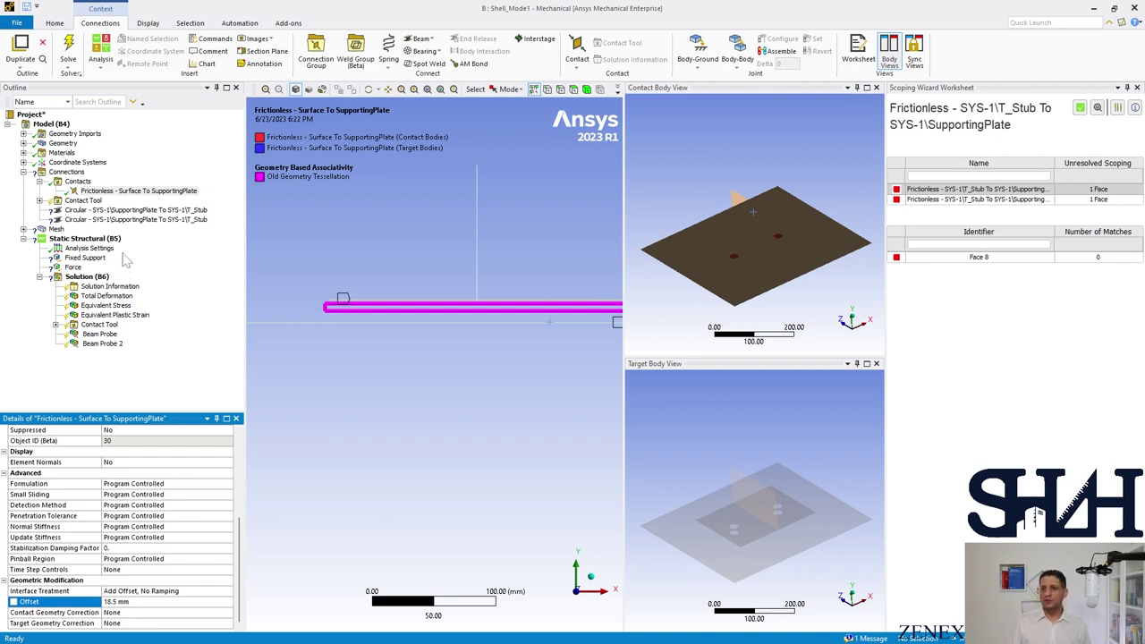
Scope the reference side of the first circular beam connection to the supporting plate's ring face around the hole at X -70 mm.
left_click(106, 212)
middle_click_drag(345, 276, 385, 296)
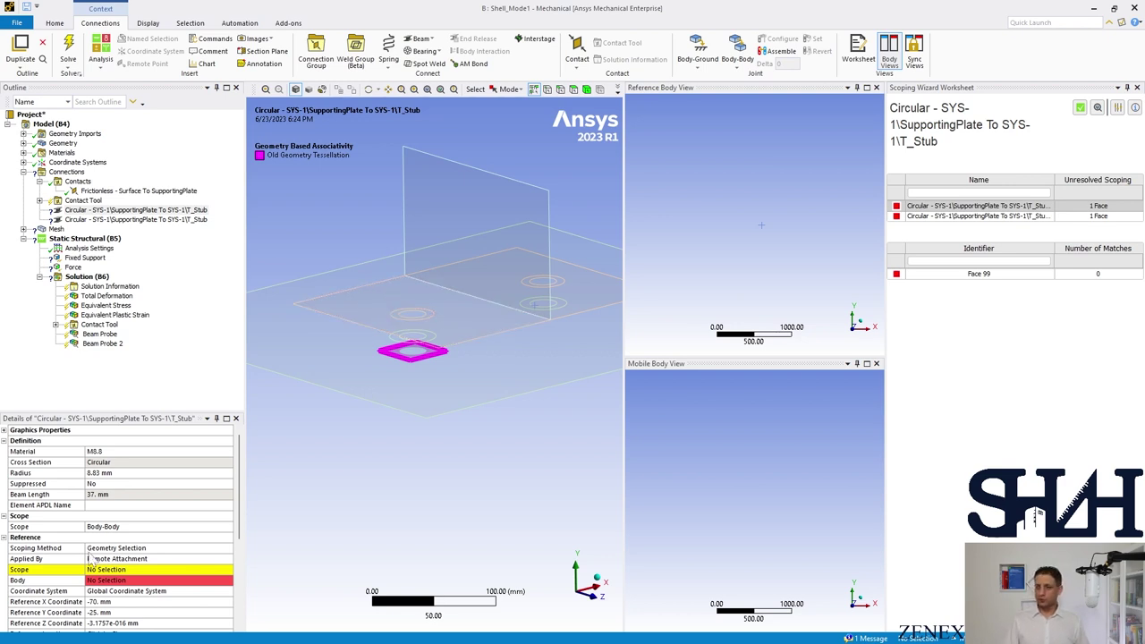
middle_click_drag(396, 379, 405, 300)
scroll(152, 506, "down", 1)
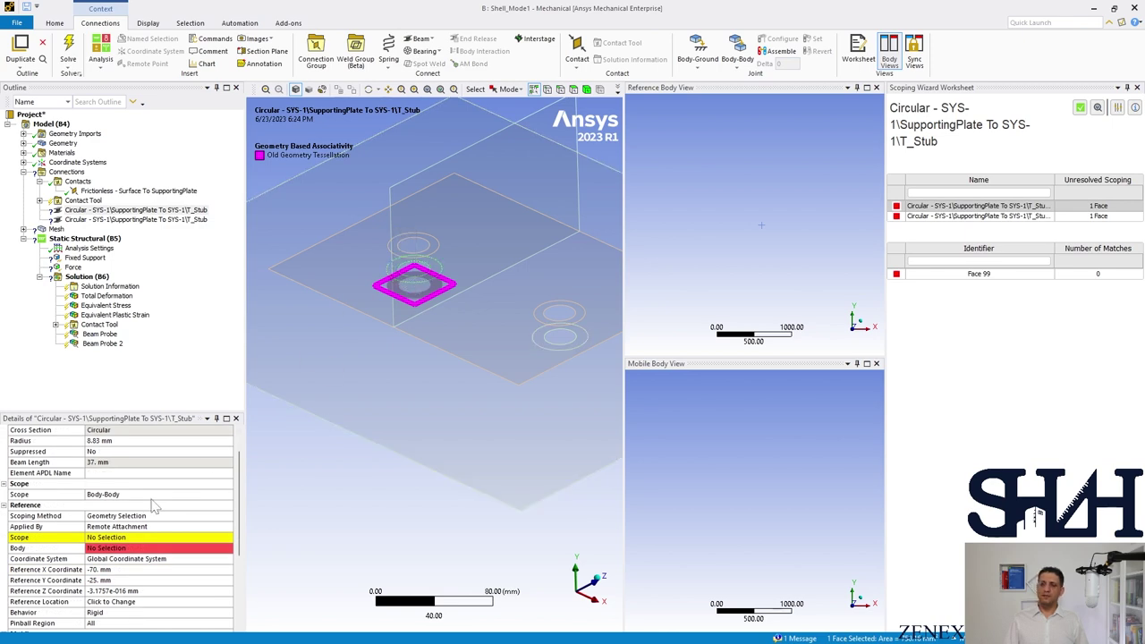
left_click(99, 538)
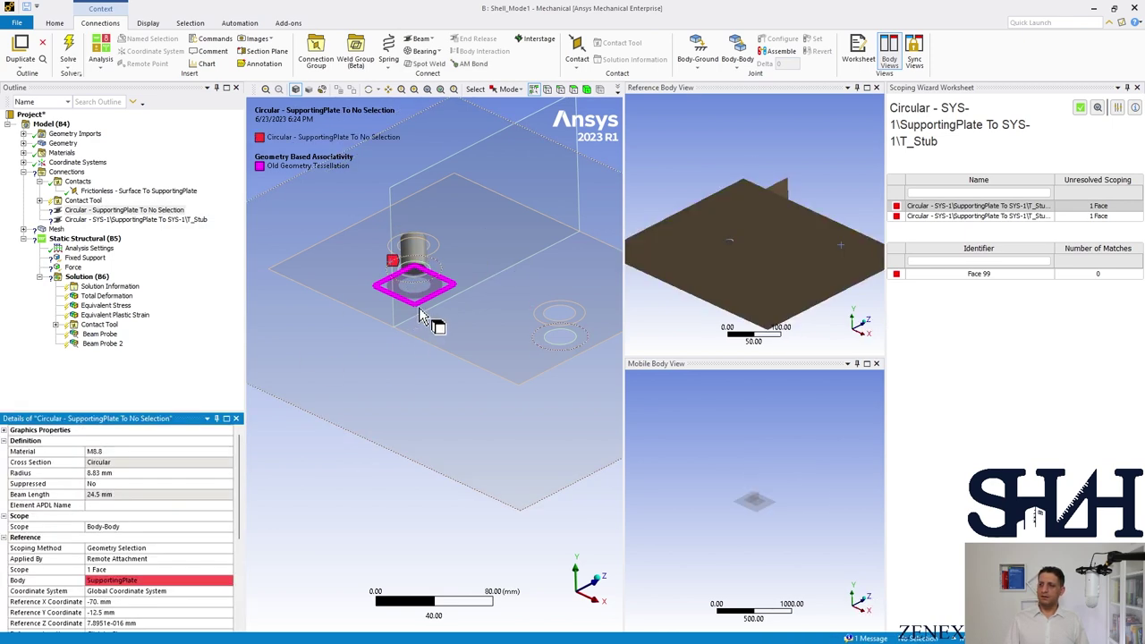
Scope the mobile side of the first circular beam connection to the flange's matching ring face and check the beam from the front.
middle_click_drag(435, 320, 410, 363)
scroll(152, 519, "down", 4)
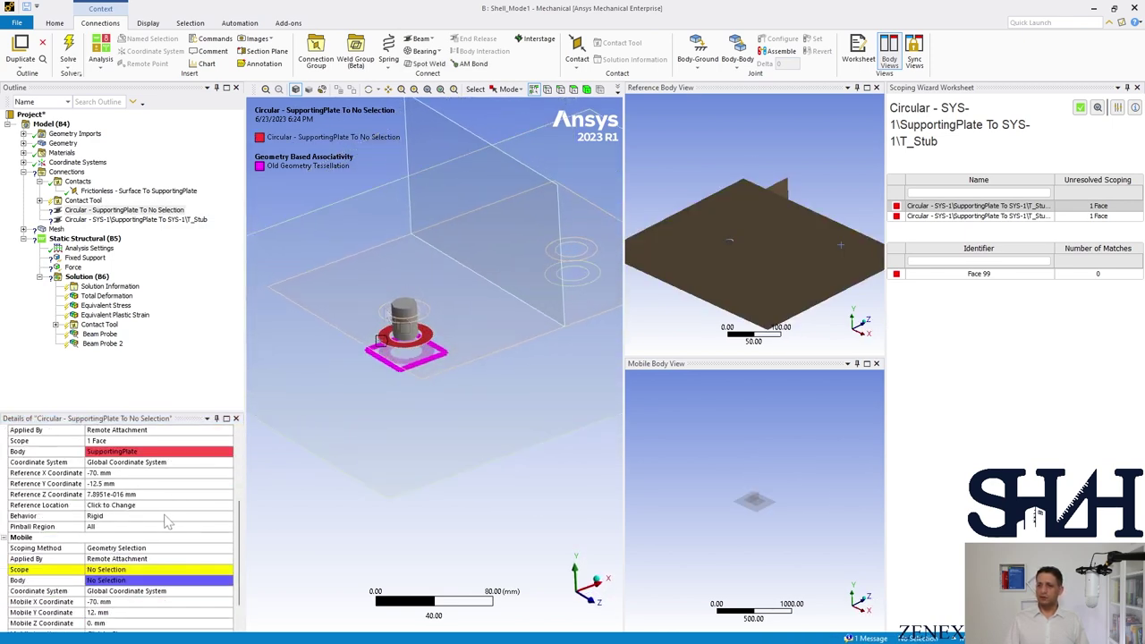
left_click(383, 315)
left_click(398, 309)
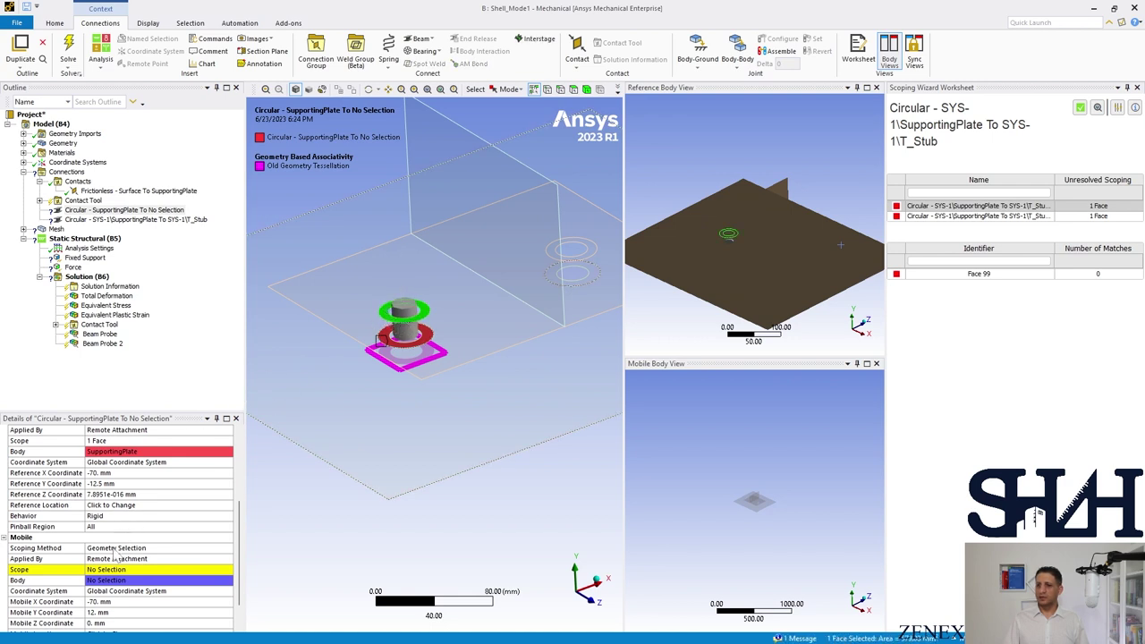
left_click(94, 571)
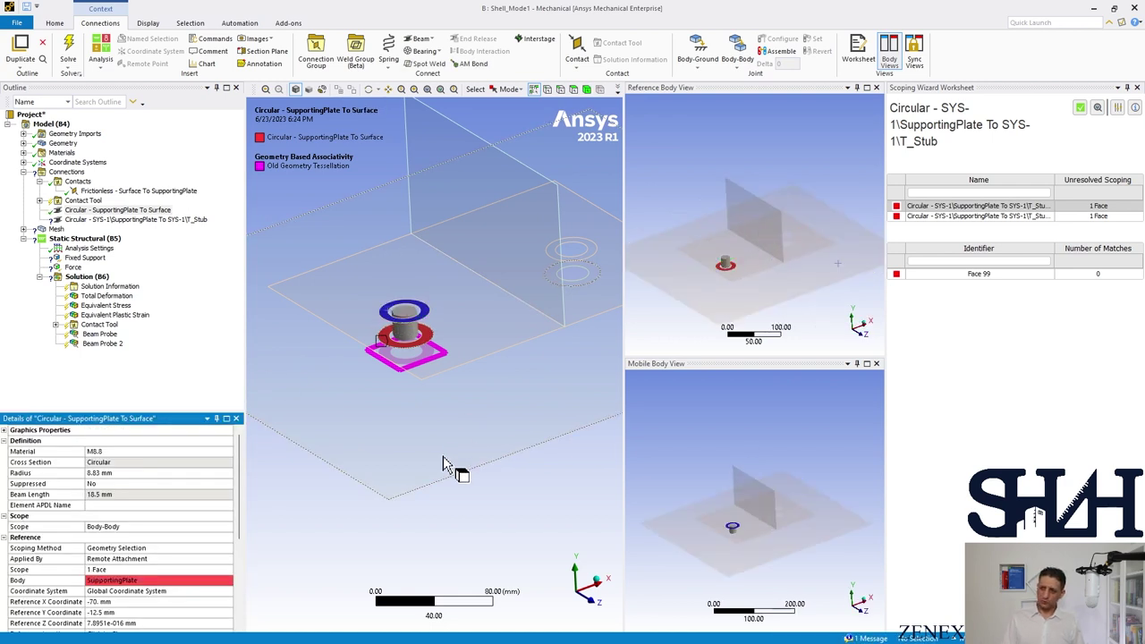
left_click(582, 601)
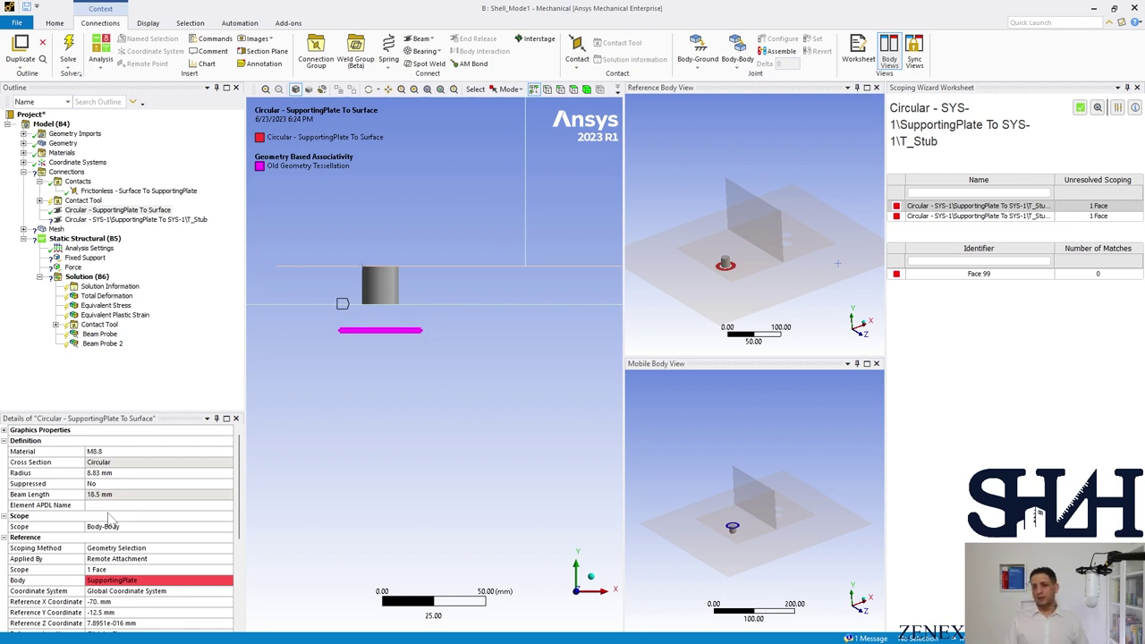
Set the reference Y coordinate of the first circular beam connection to -25 mm.
scroll(112, 517, "down", 2)
scroll(112, 517, "up", 2)
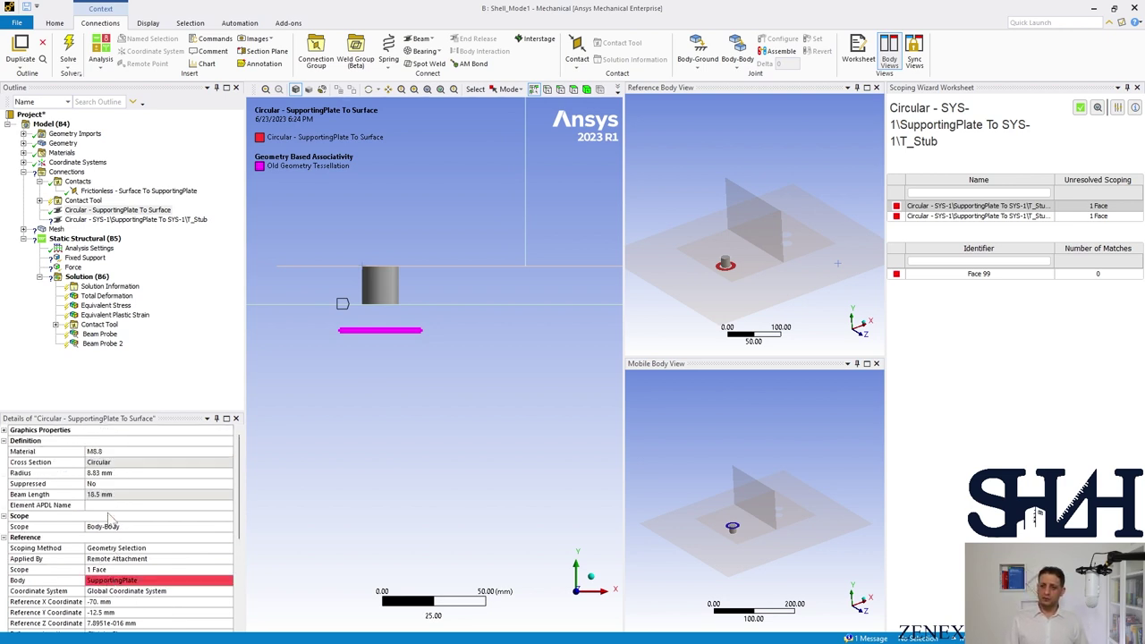
scroll(111, 519, "down", 3)
scroll(111, 519, "down", 1)
scroll(111, 520, "up", 1)
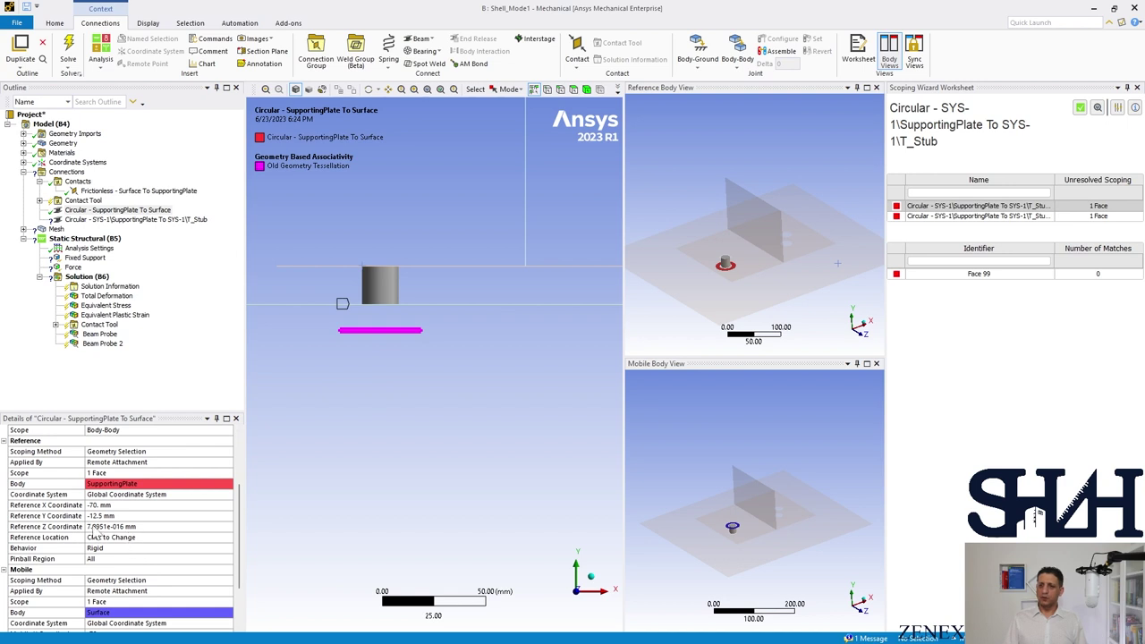
left_click(125, 517)
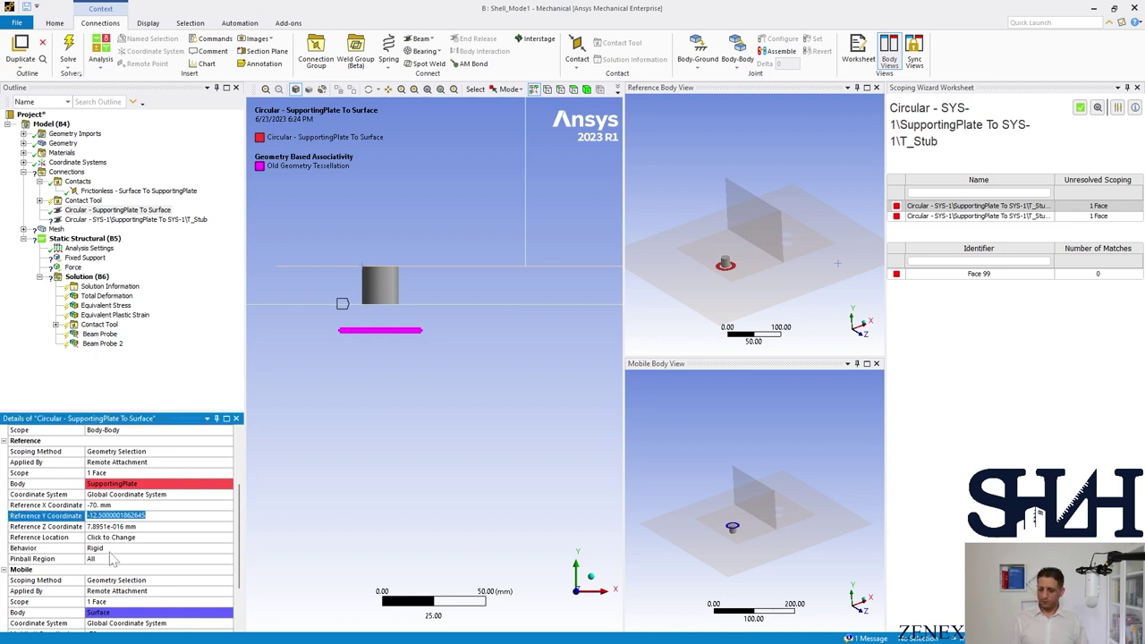
type("-25")
key("Return")
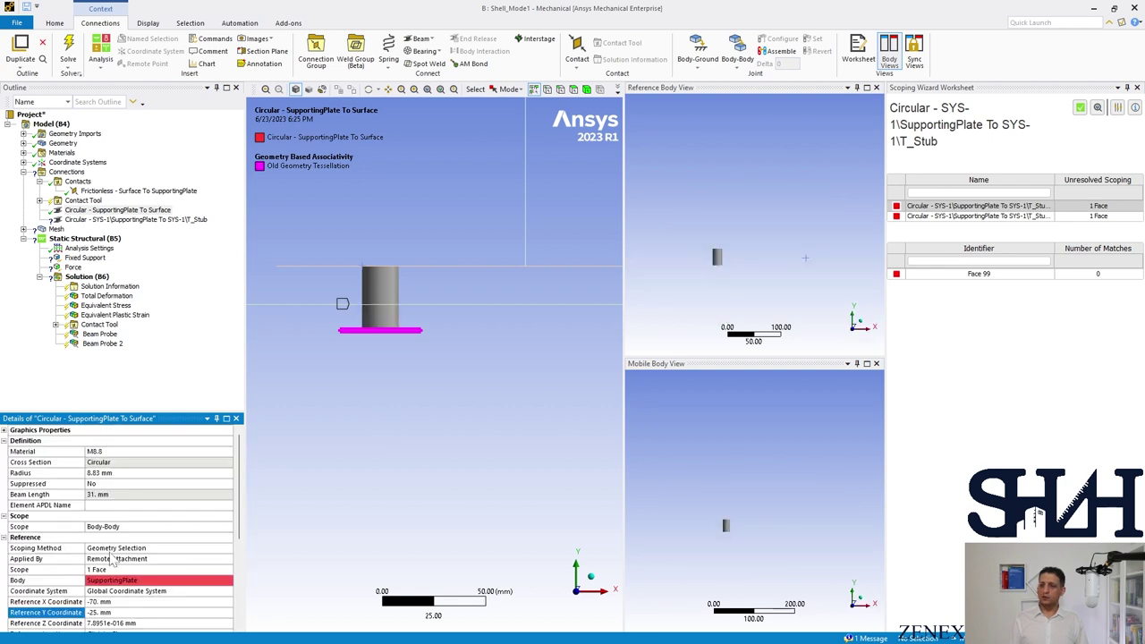
Set the mobile Y coordinate of the first circular beam connection to 12 mm and check its beam length.
scroll(113, 556, "down", 5)
left_click(115, 580)
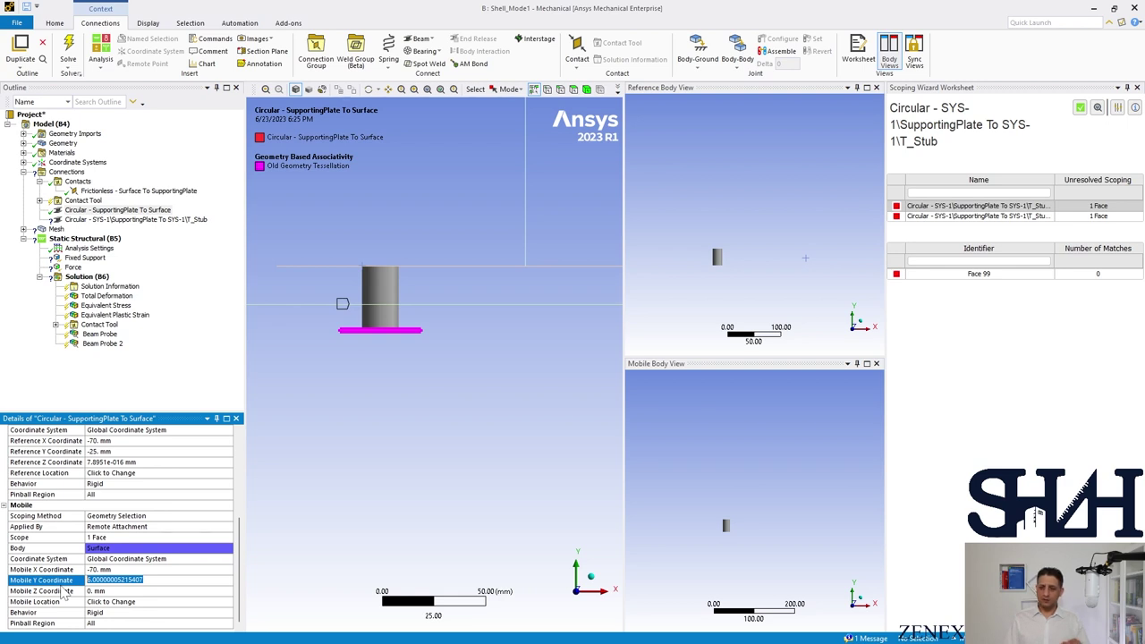
type("12")
key("Return")
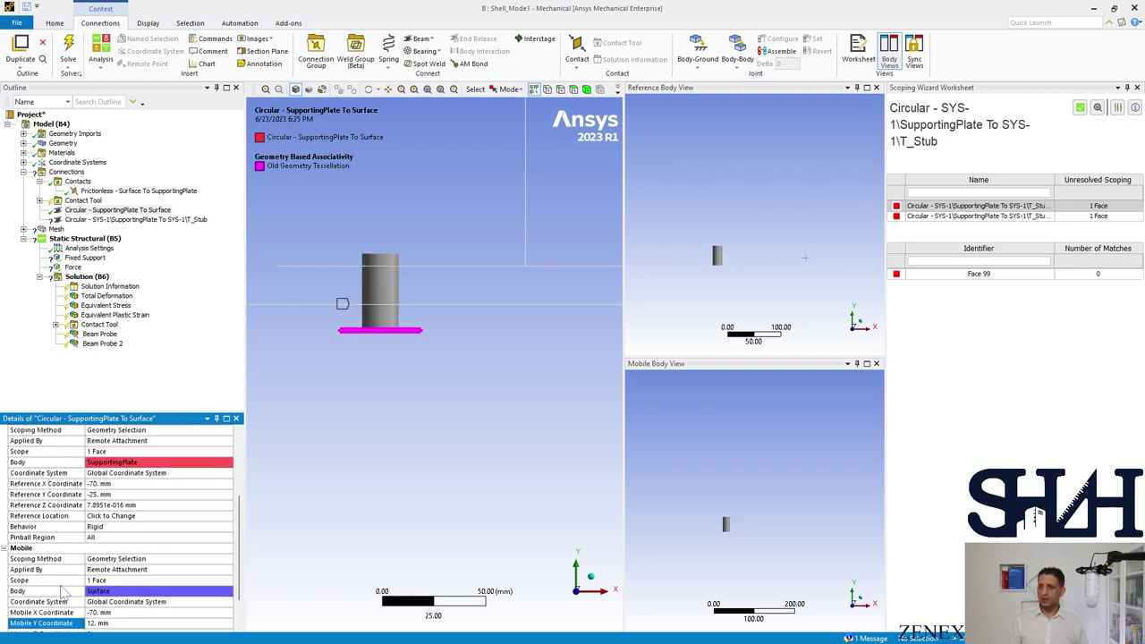
scroll(83, 512, "up", 5)
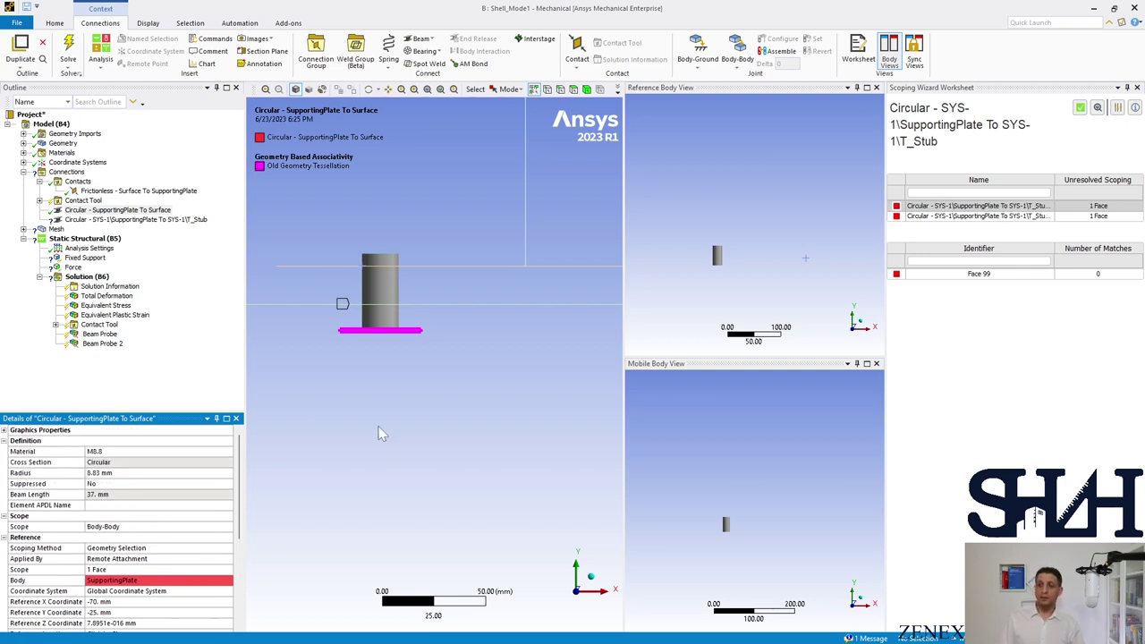
Scope the mobile side of the second circular beam connection to the flange's ring face at X 70 mm and set its Y coordinate to 12 mm.
scroll(421, 418, "down", 1)
scroll(421, 418, "down", 2)
middle_click_drag(420, 418, 398, 405, "ctrl")
left_click(116, 219)
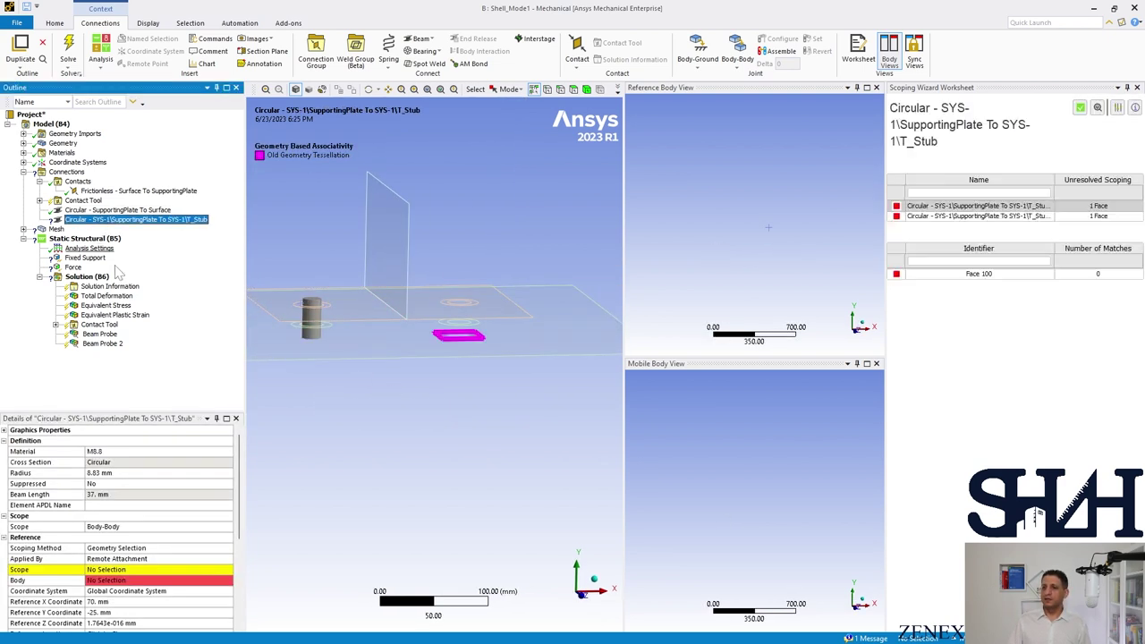
left_click(458, 304)
left_click(129, 566)
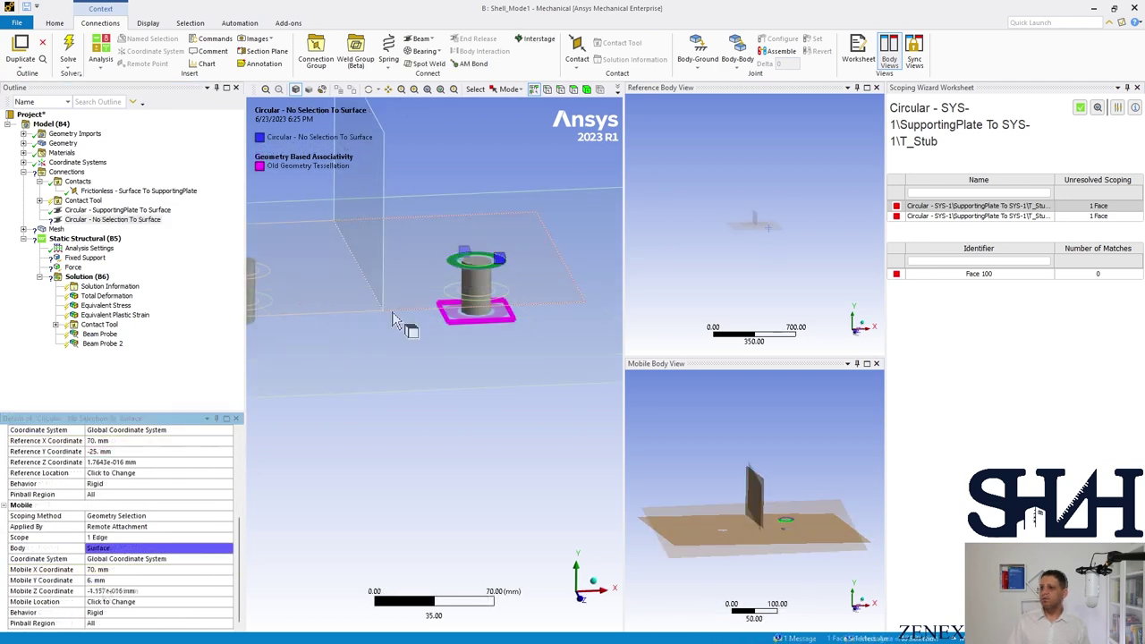
type("12")
key("Return")
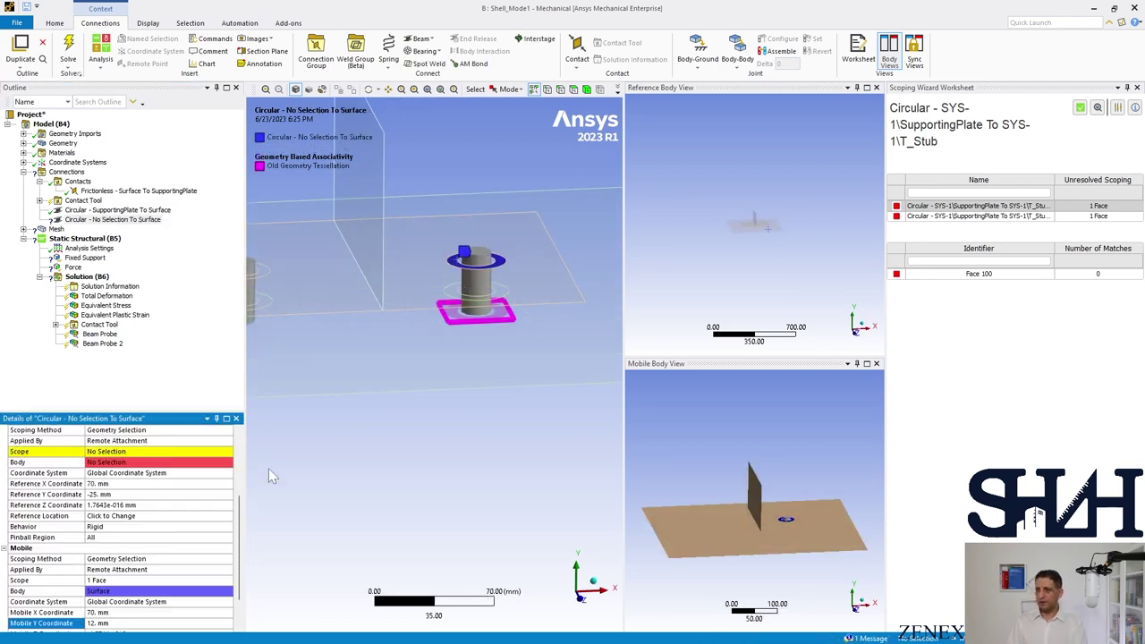
Scope the second beam connection's reference side to the supporting plate's matching ring face and set its Y coordinate to -25 mm.
middle_click_drag(447, 287, 456, 304)
left_click(456, 304)
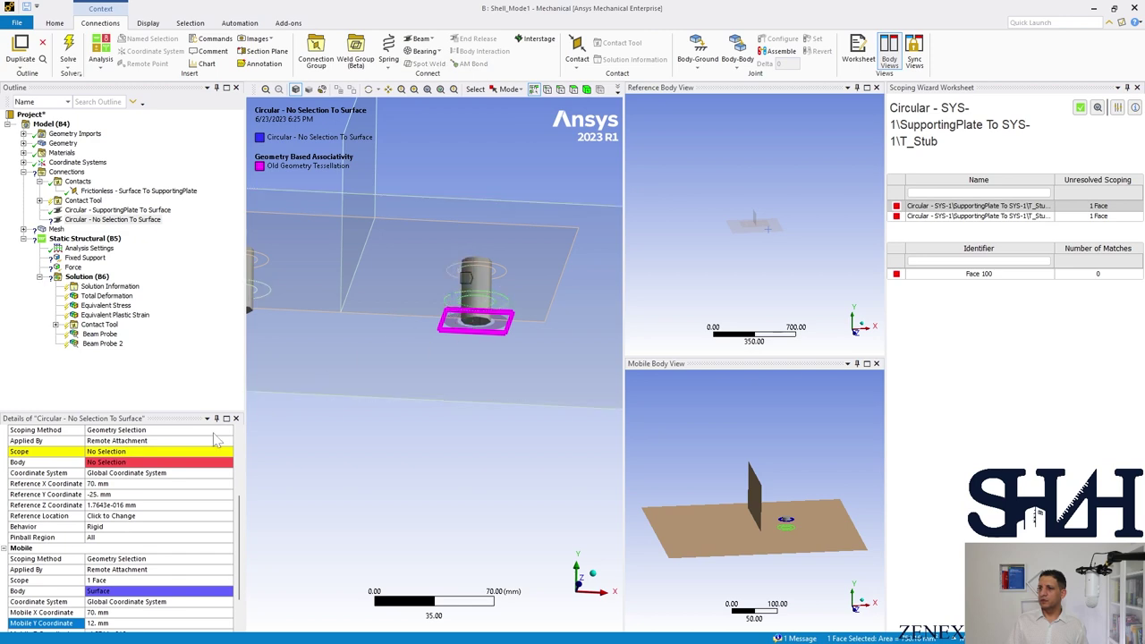
left_click(104, 452)
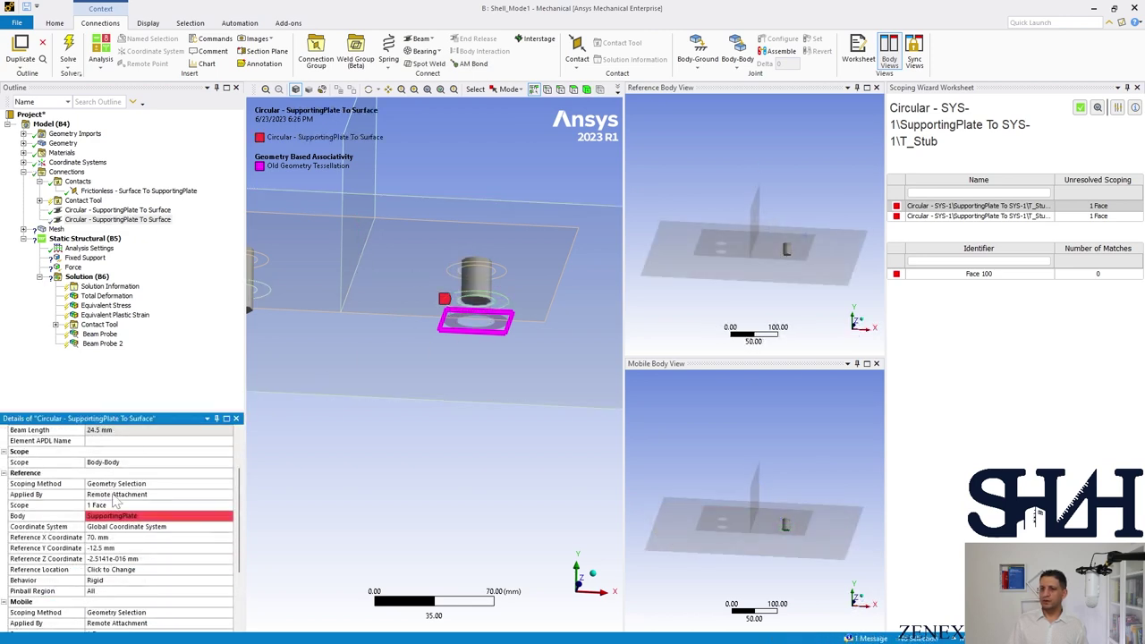
left_click(148, 516)
type("-")
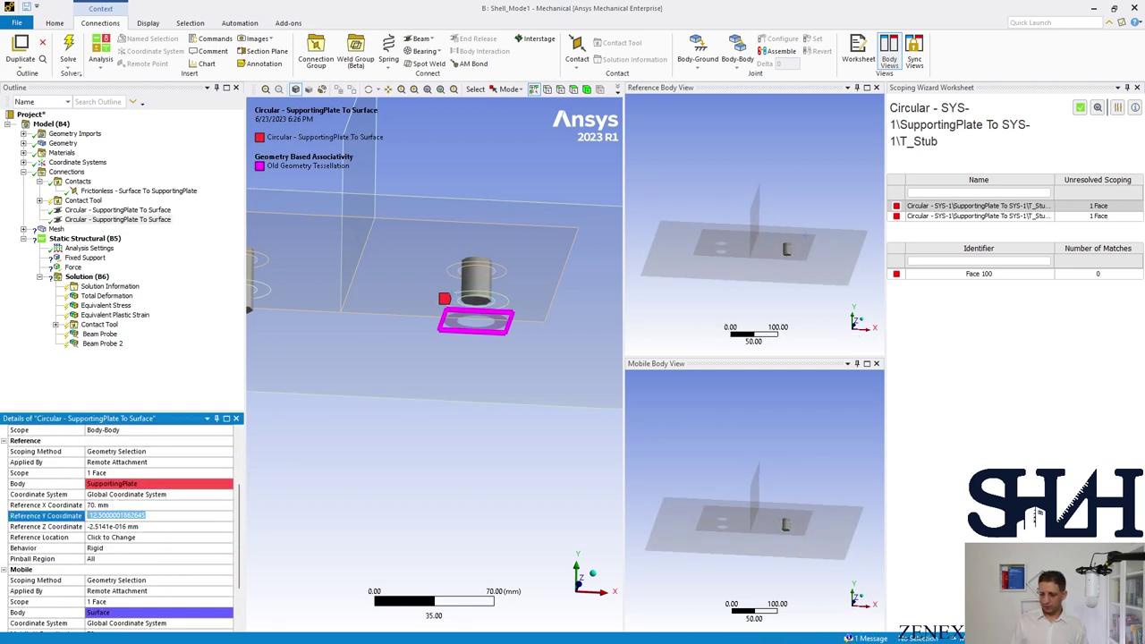
type("25")
key("Return")
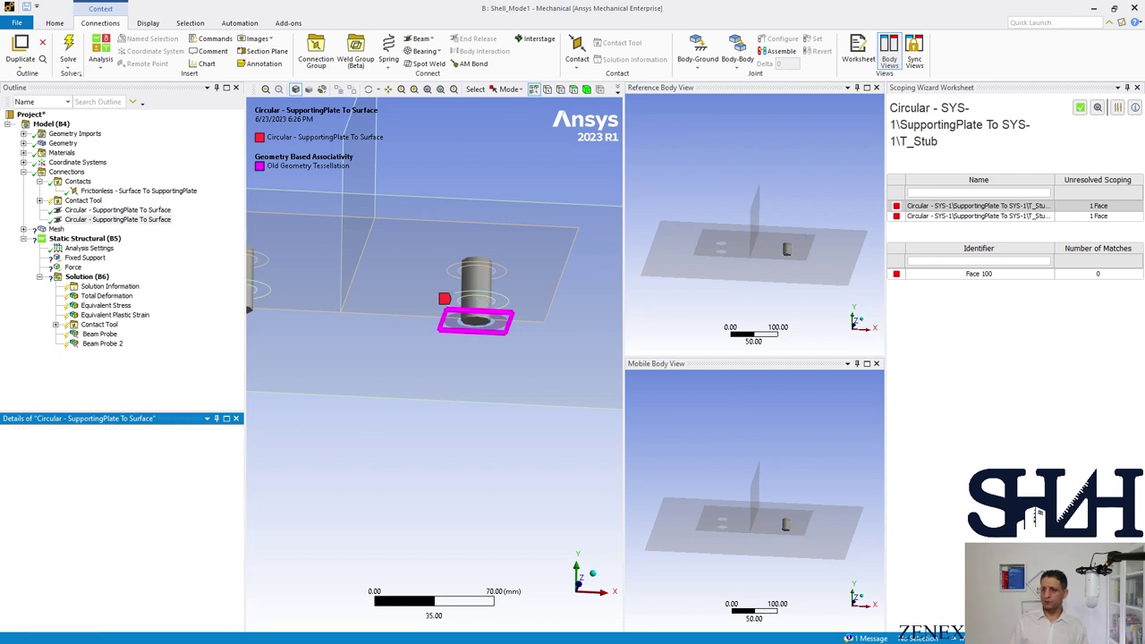
Delete the old face meshing control that lost its geometry references from the mesh.
middle_click_drag(422, 341, 402, 378)
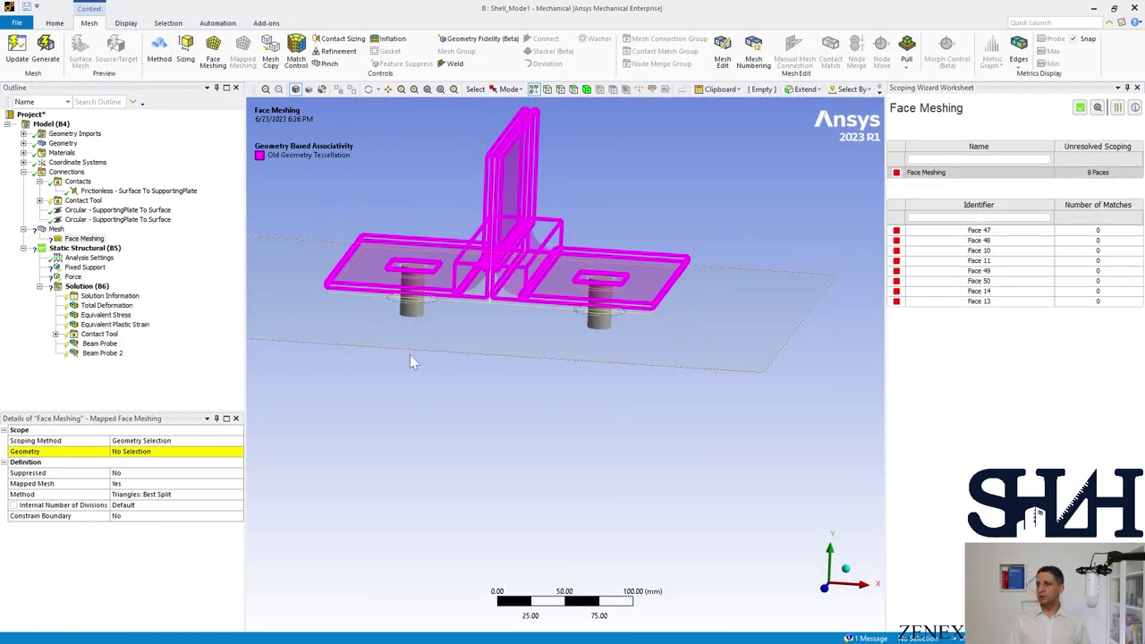
middle_click_drag(411, 362, 403, 369)
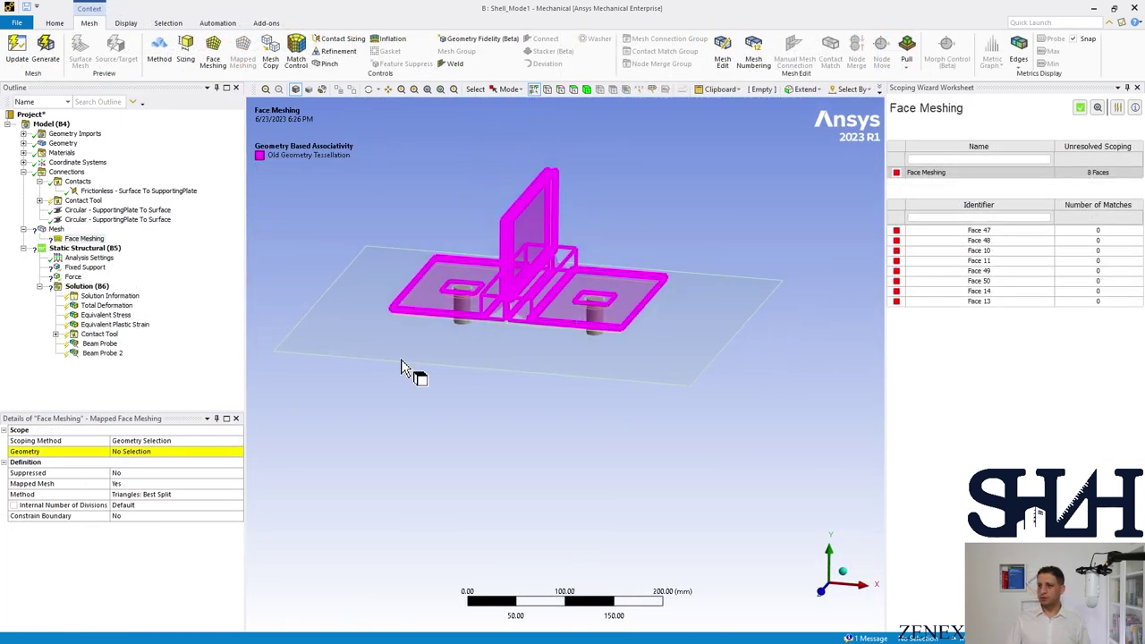
right_click(84, 239)
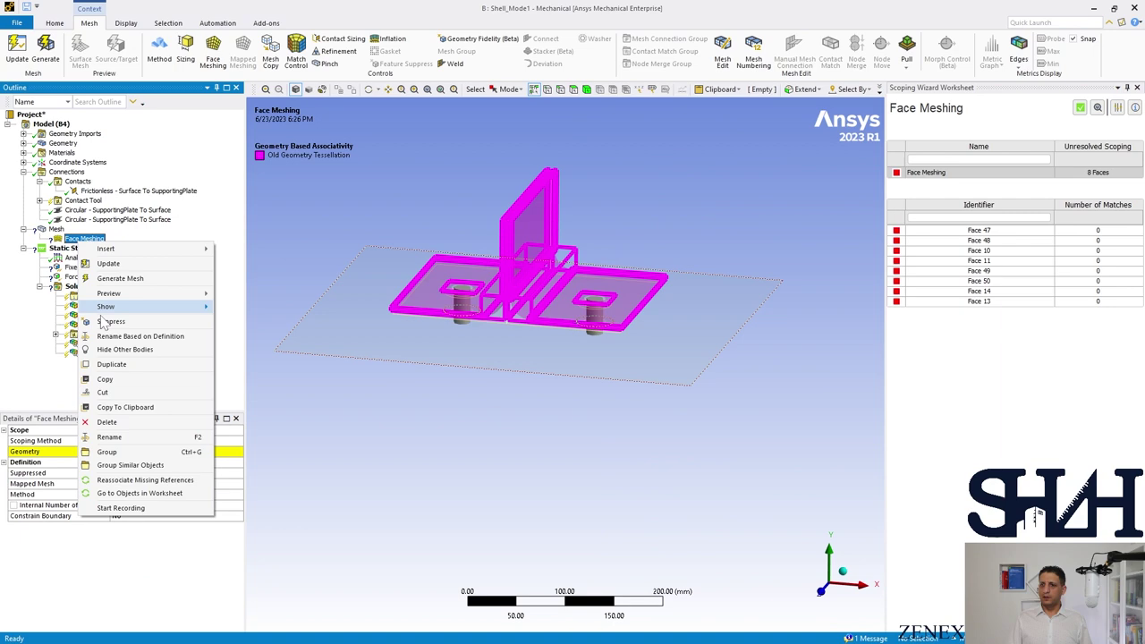
left_click(100, 422)
left_click(575, 369)
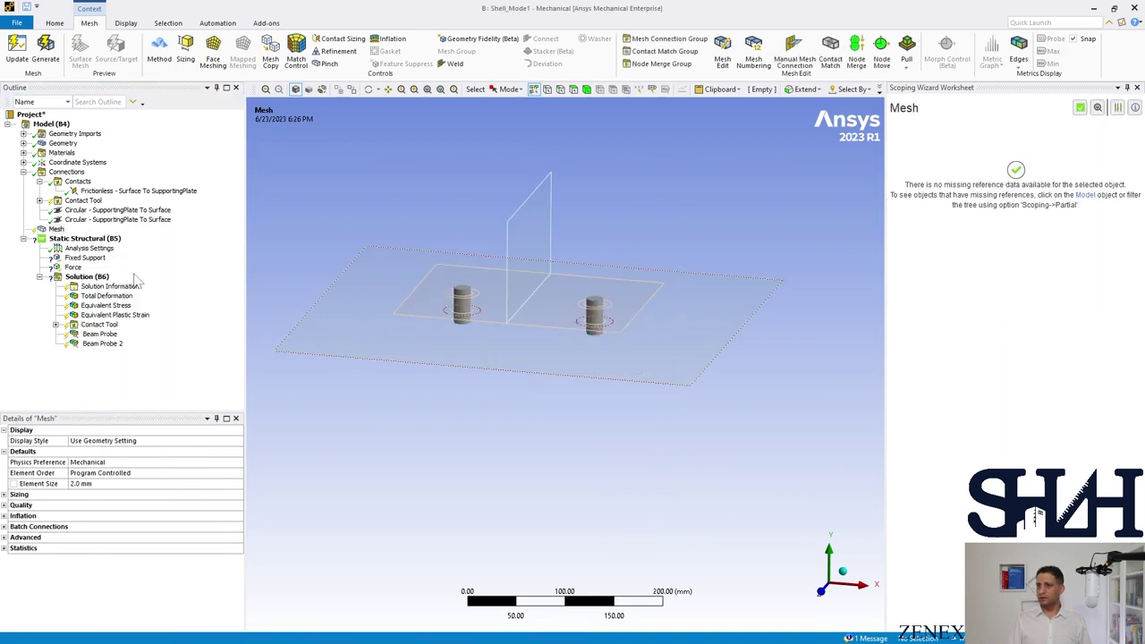
Insert a new face meshing control scoped to six faces: the web, both flange halves, both flange ring faces and the supporting plate.
right_click(69, 232)
mouse_move(80, 236)
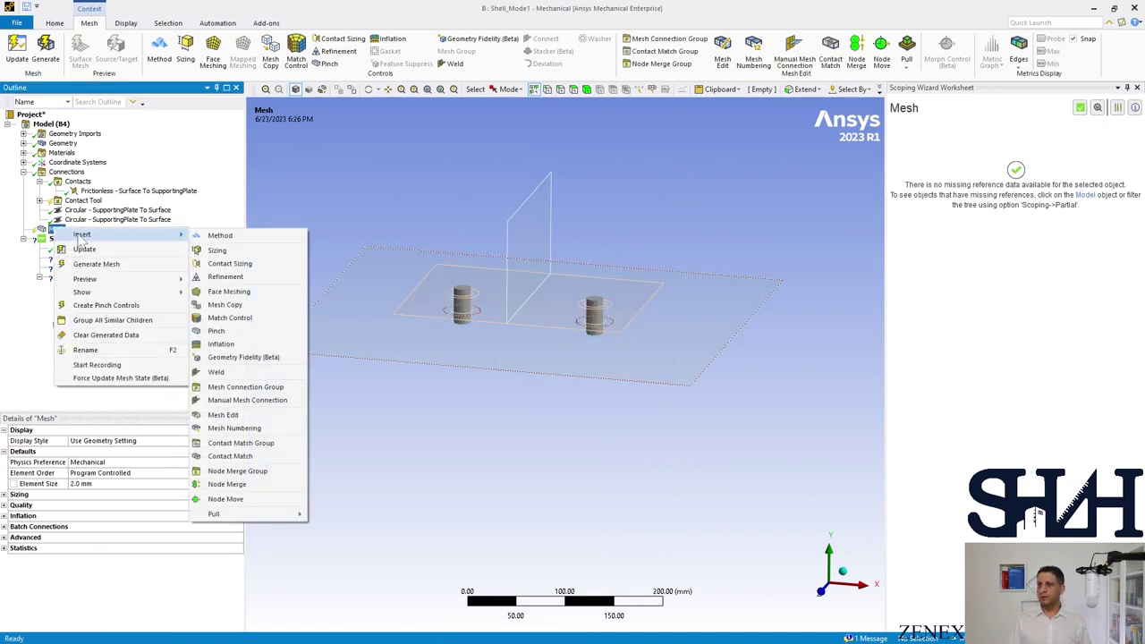
left_click(229, 292)
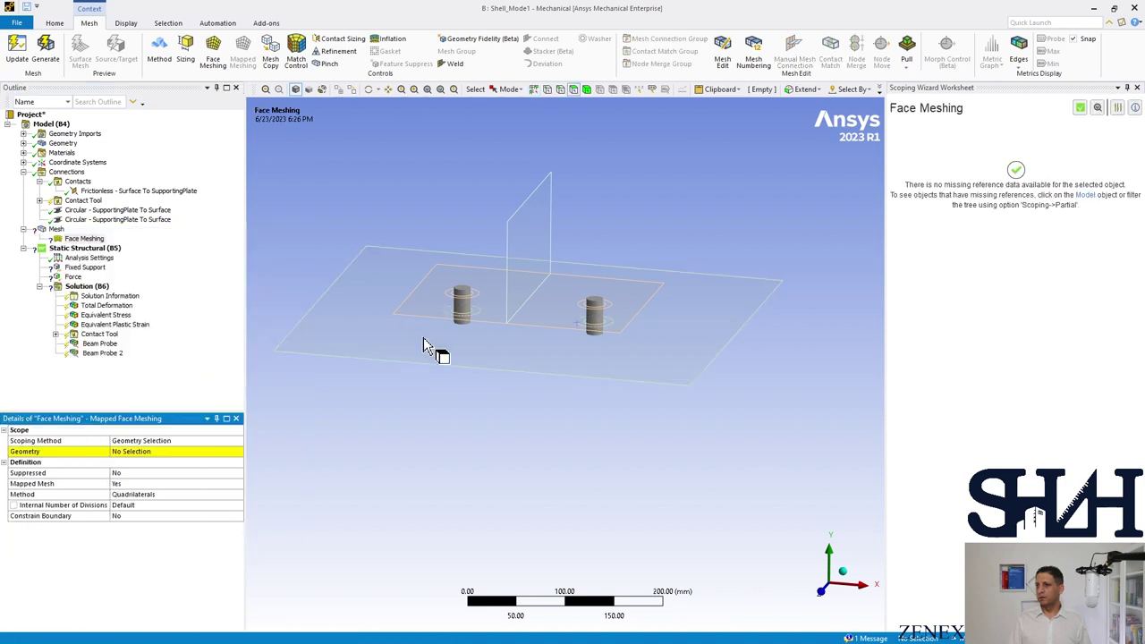
left_click(531, 257)
left_click(557, 309, "ctrl")
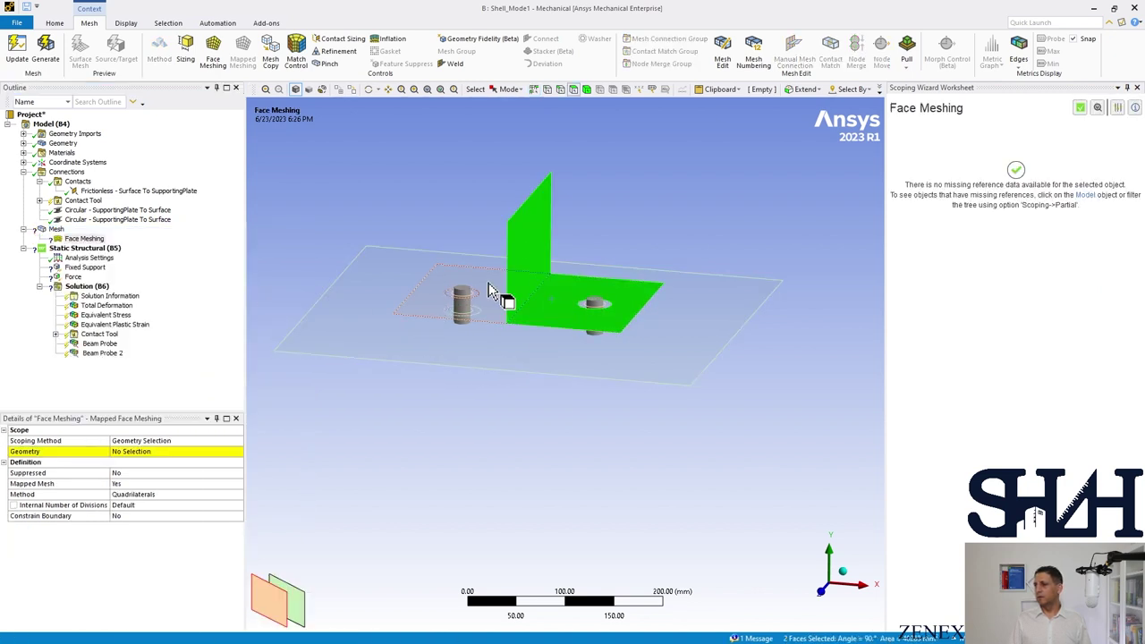
left_click(484, 294, "ctrl")
left_click(474, 292, "ctrl")
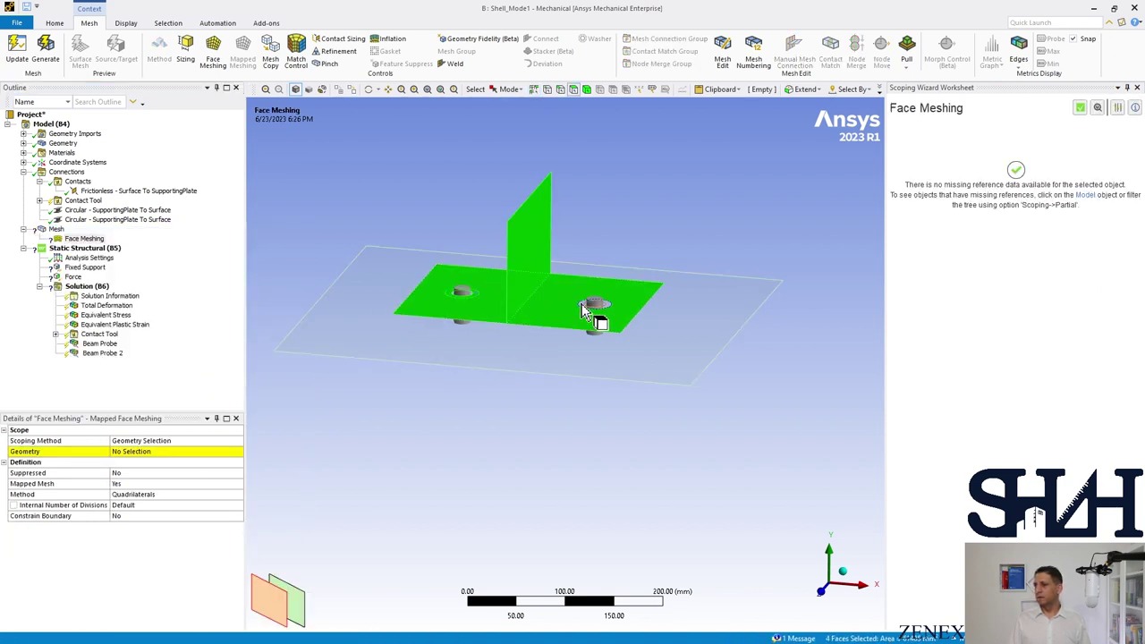
left_click(597, 307, "ctrl")
left_click(535, 341, "ctrl")
left_click(123, 451)
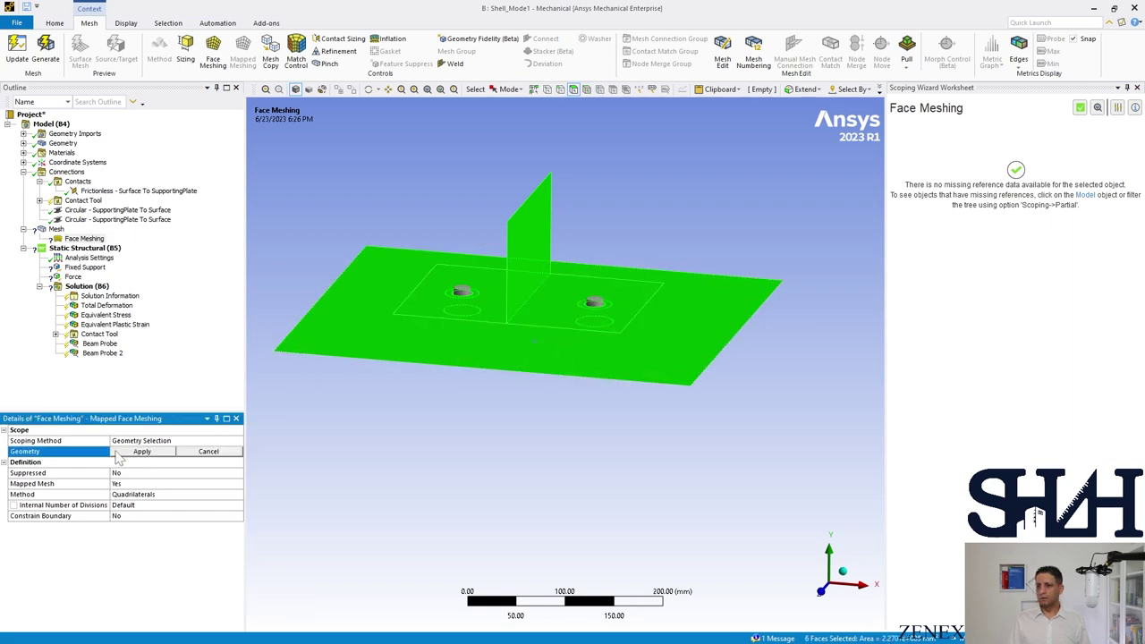
left_click(122, 450)
Update the mesh and inspect the meshed T-stub and supporting plate.
left_click(55, 229)
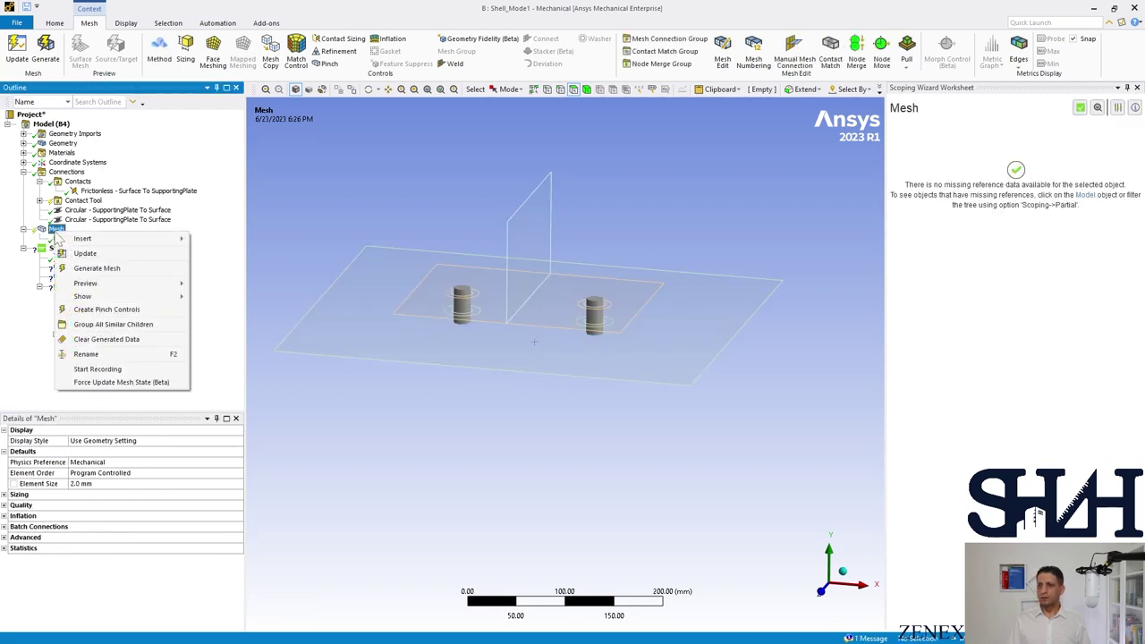
right_click(56, 229)
left_click(80, 255)
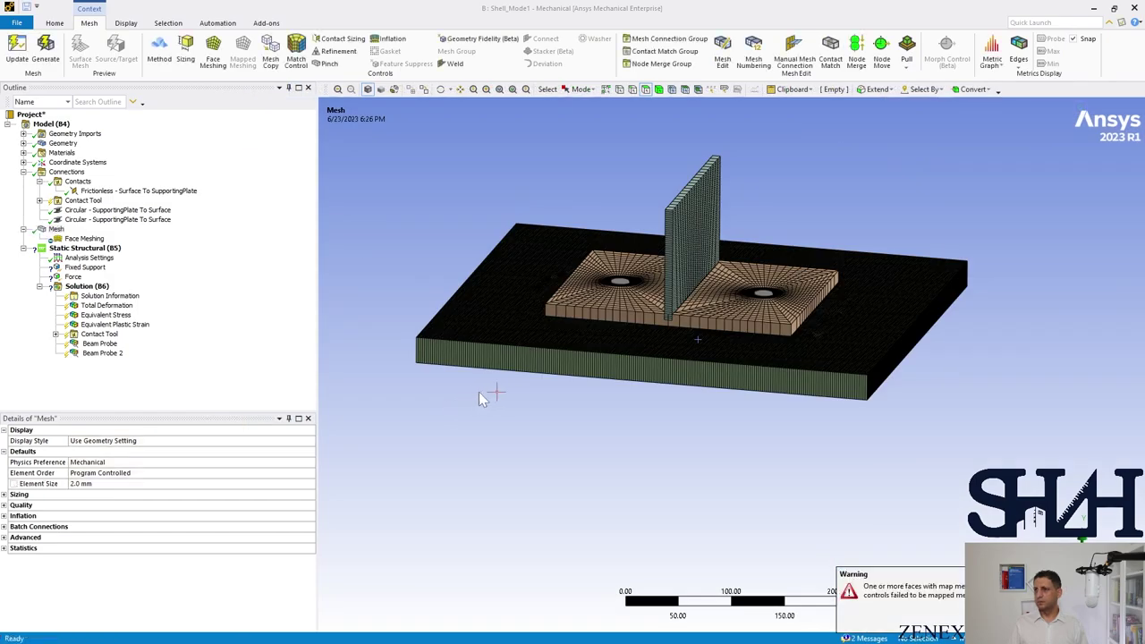
middle_click_drag(651, 366, 677, 375)
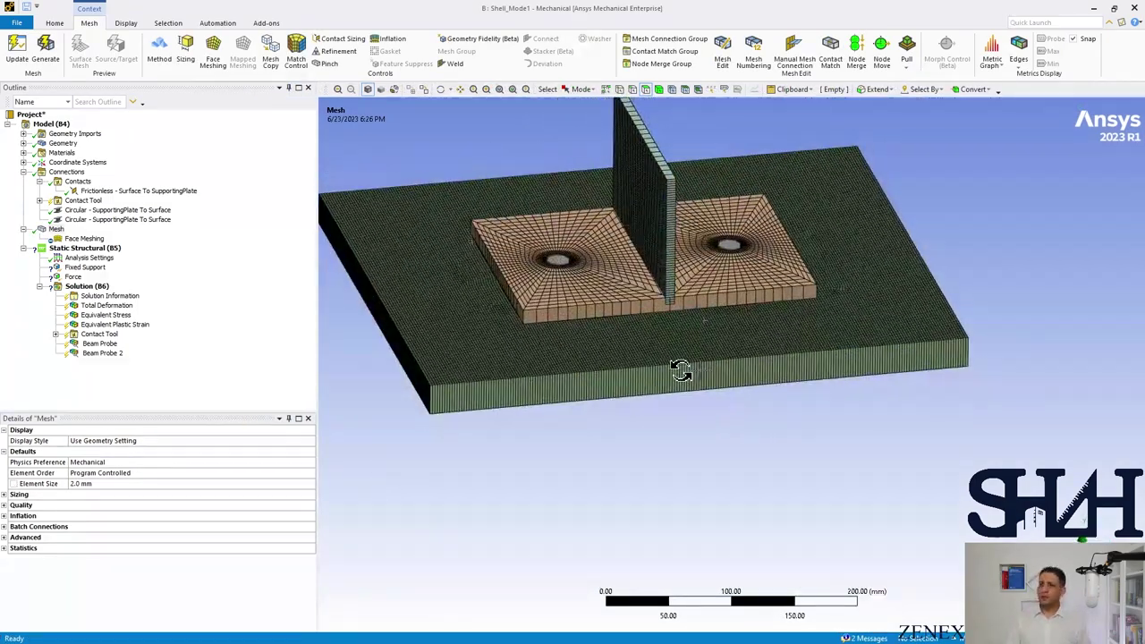
Scope the fixed support to the large face of the supporting plate, seen from below.
left_click(80, 267)
middle_click_drag(488, 344, 507, 246)
Scope the force to the top edge of the T-stub web.
left_click(74, 277)
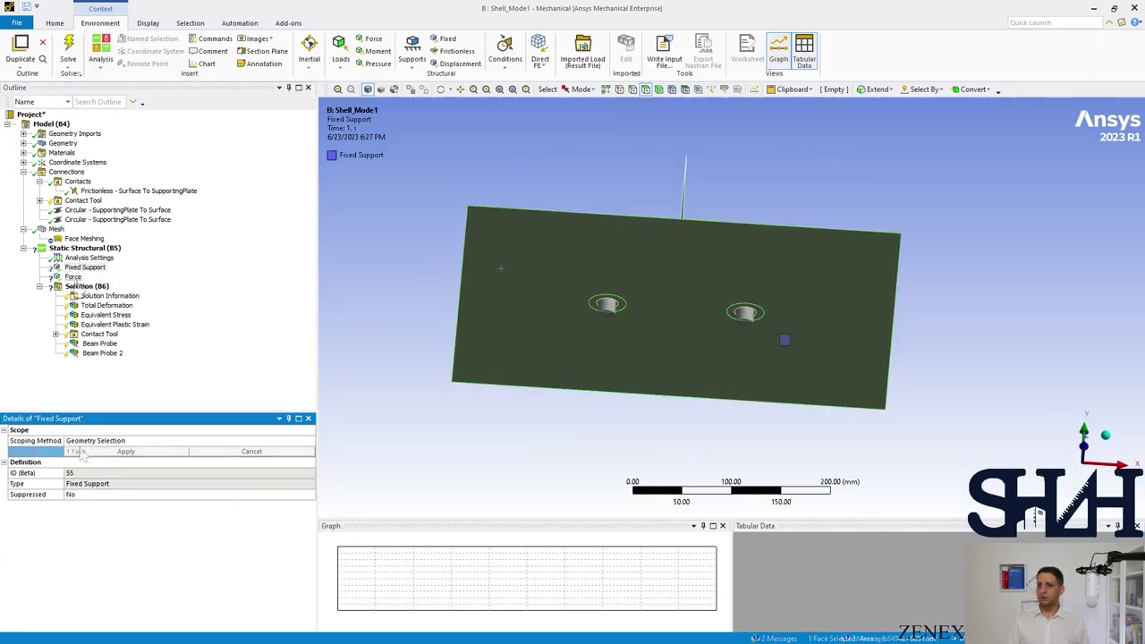
middle_click_drag(384, 285, 472, 325)
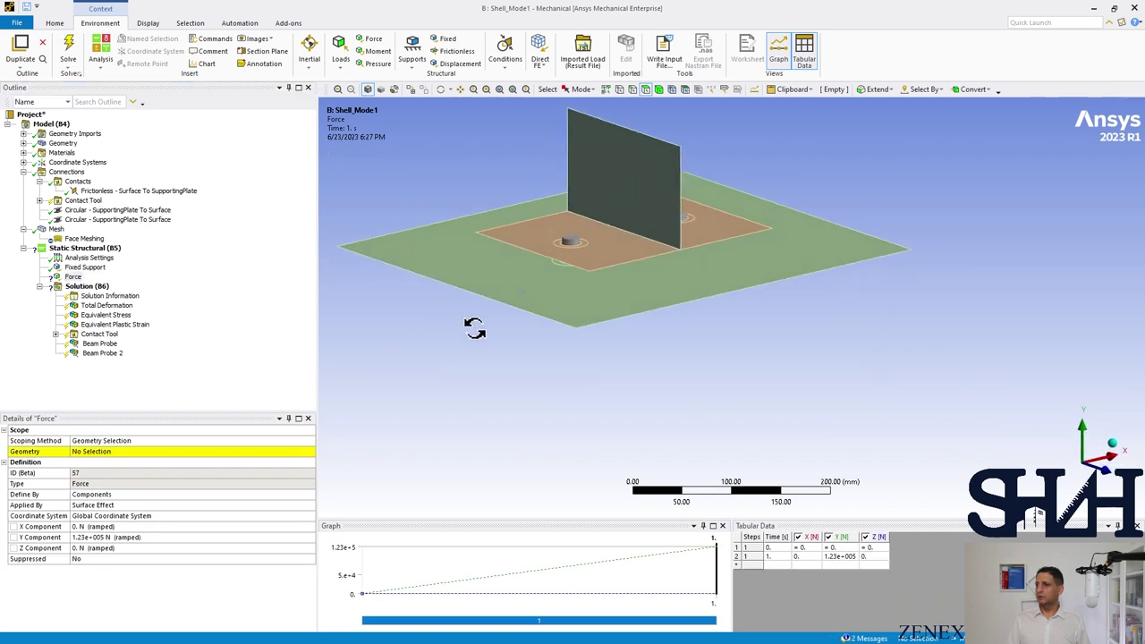
left_click(607, 123)
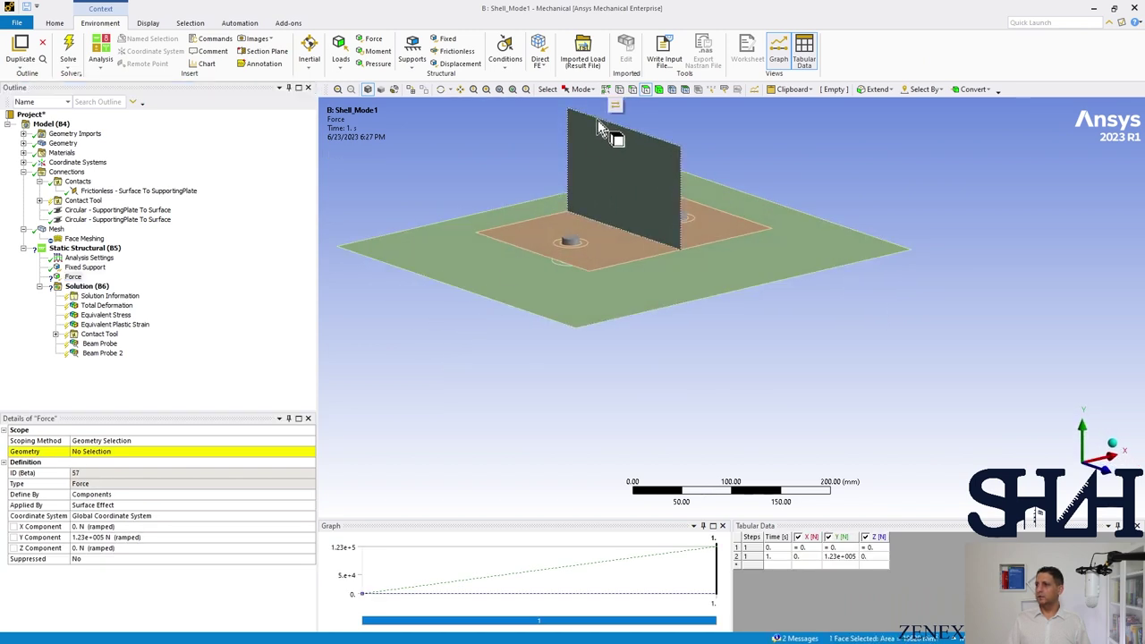
left_click(633, 90)
left_click(355, 247)
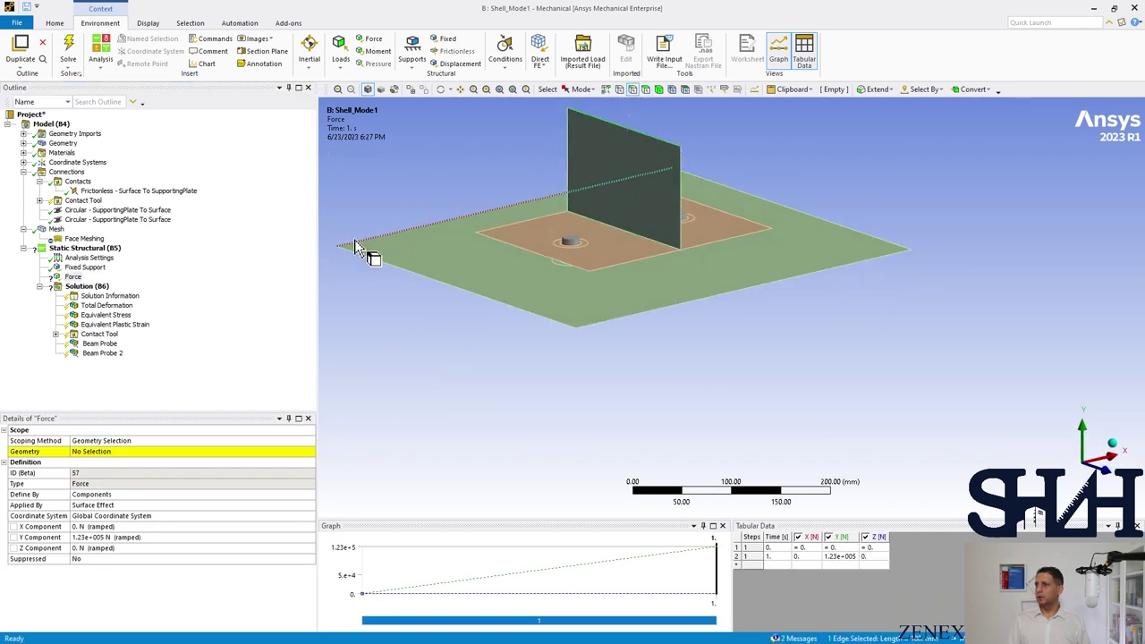
left_click(77, 451)
left_click(80, 452)
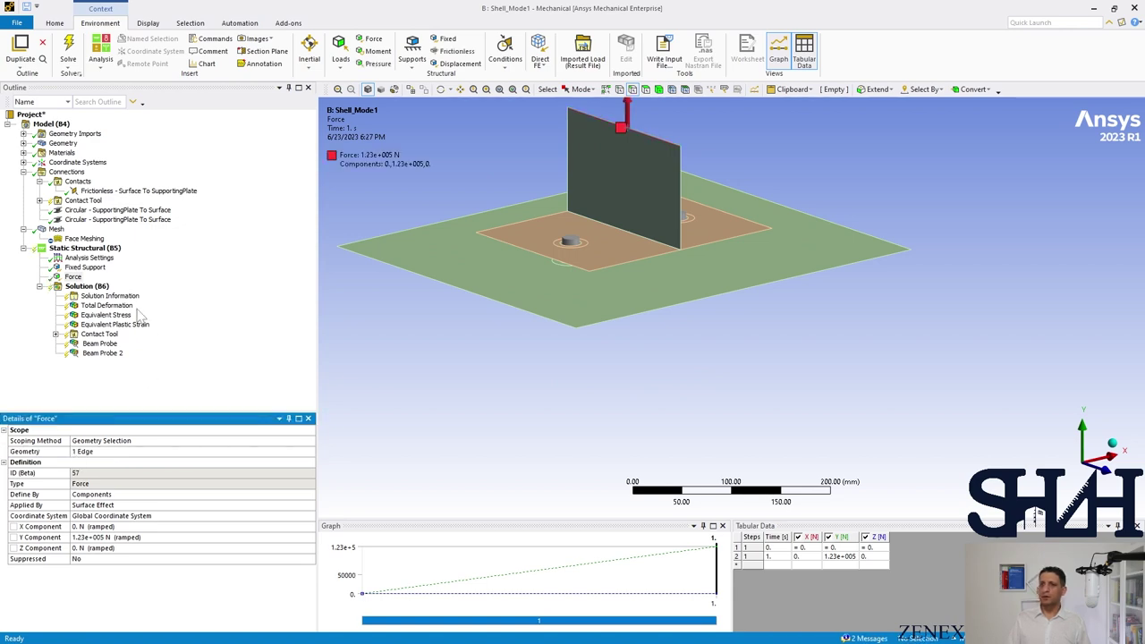
Check which faces the face meshing control covers and examine the mesh around the bolt holes.
left_click(84, 238)
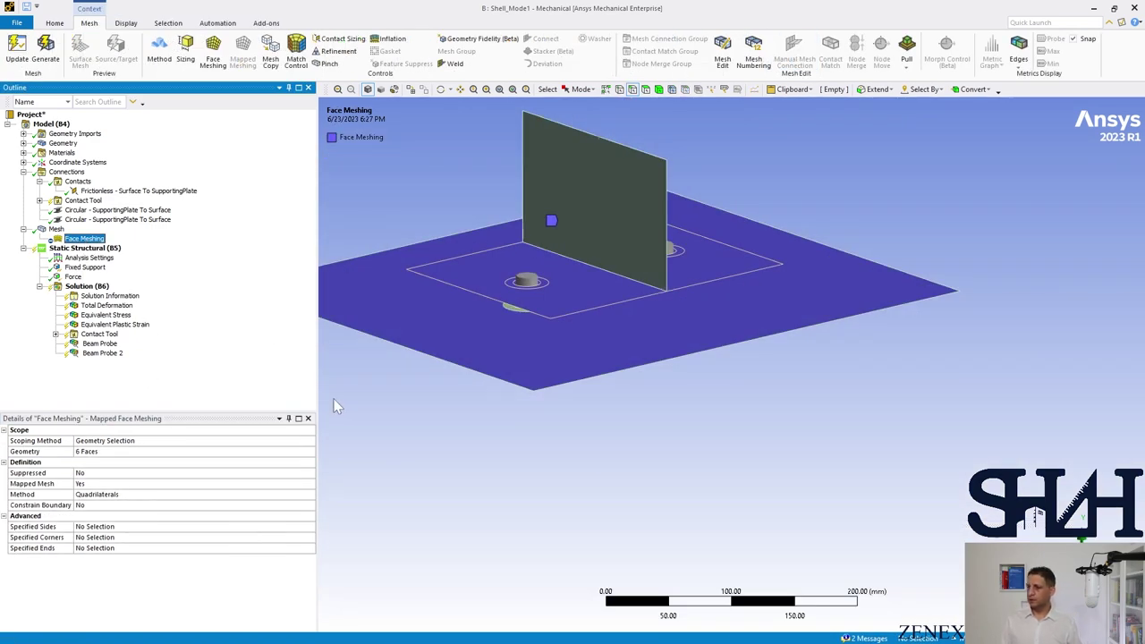
middle_click_drag(463, 409, 440, 441)
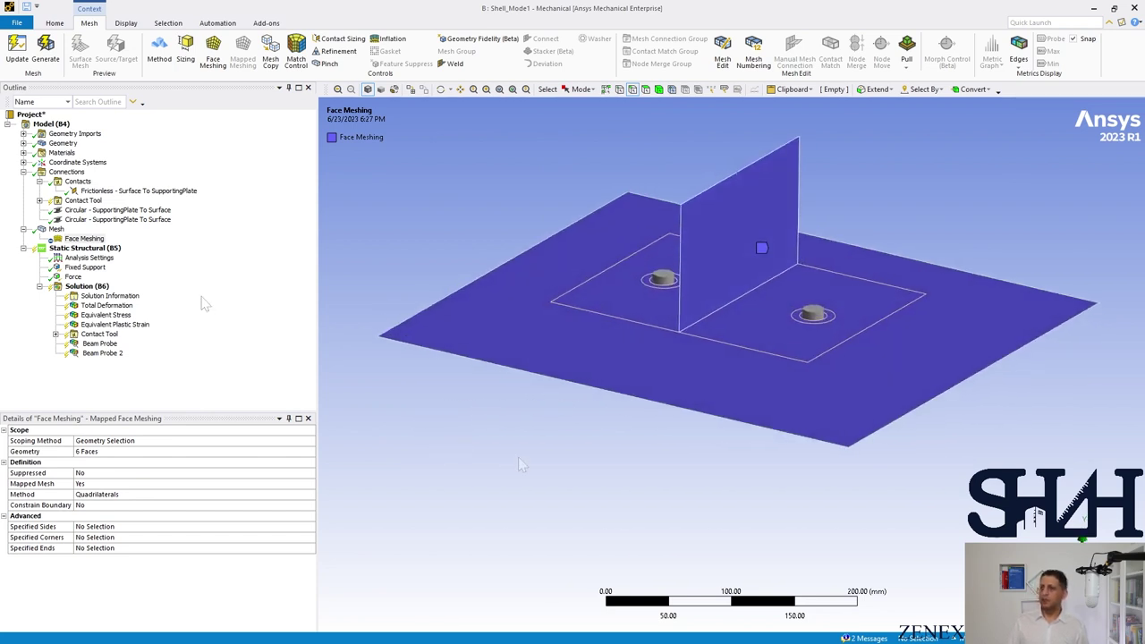
left_click(56, 229)
mouse_move(574, 399)
middle_mouse_down()
mouse_move(582, 378)
mouse_move(582, 409)
middle_mouse_up()
Generate the initial contact results for the Contact Tool under Connections.
left_click(39, 200)
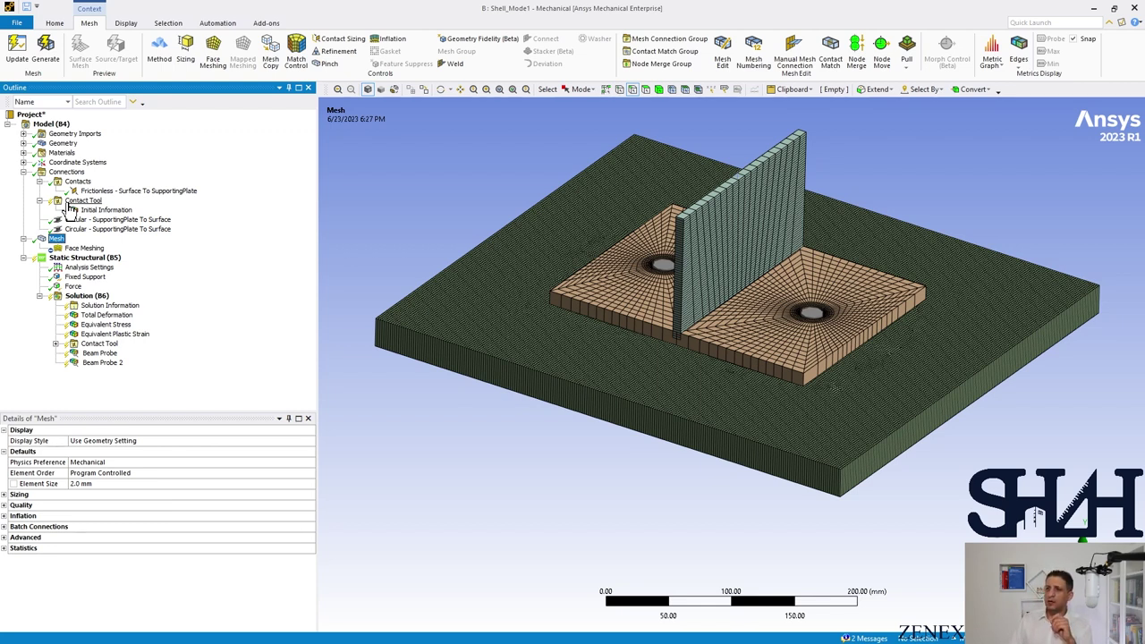
right_click(71, 203)
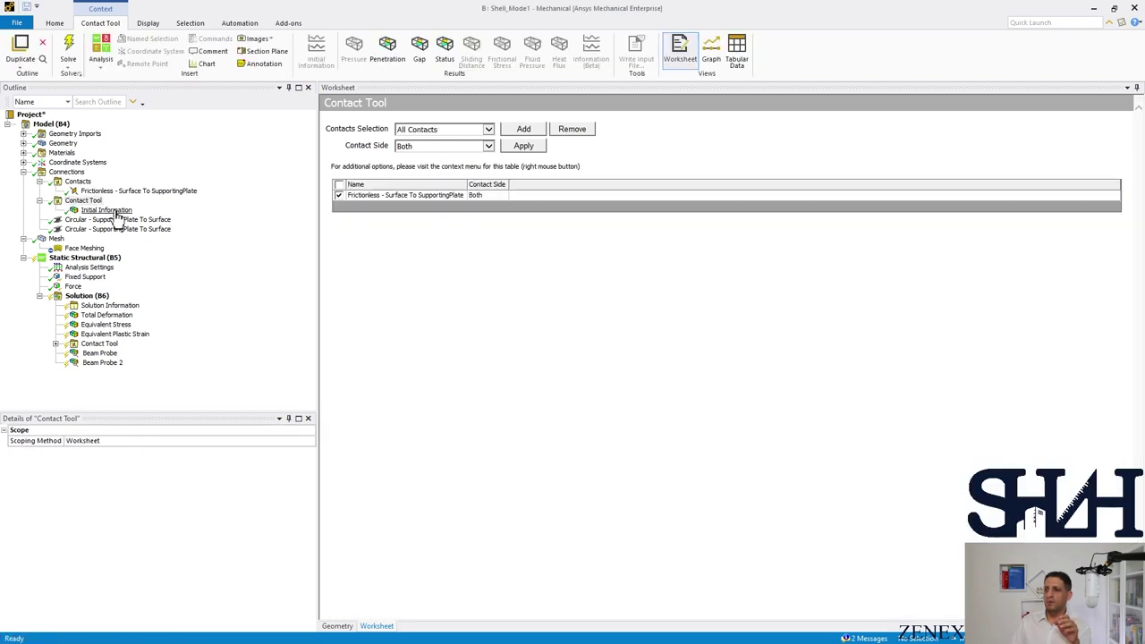
Review the Initial Information of the Contact Tool under Connections and clear the generated data of the solution.
left_click(111, 210)
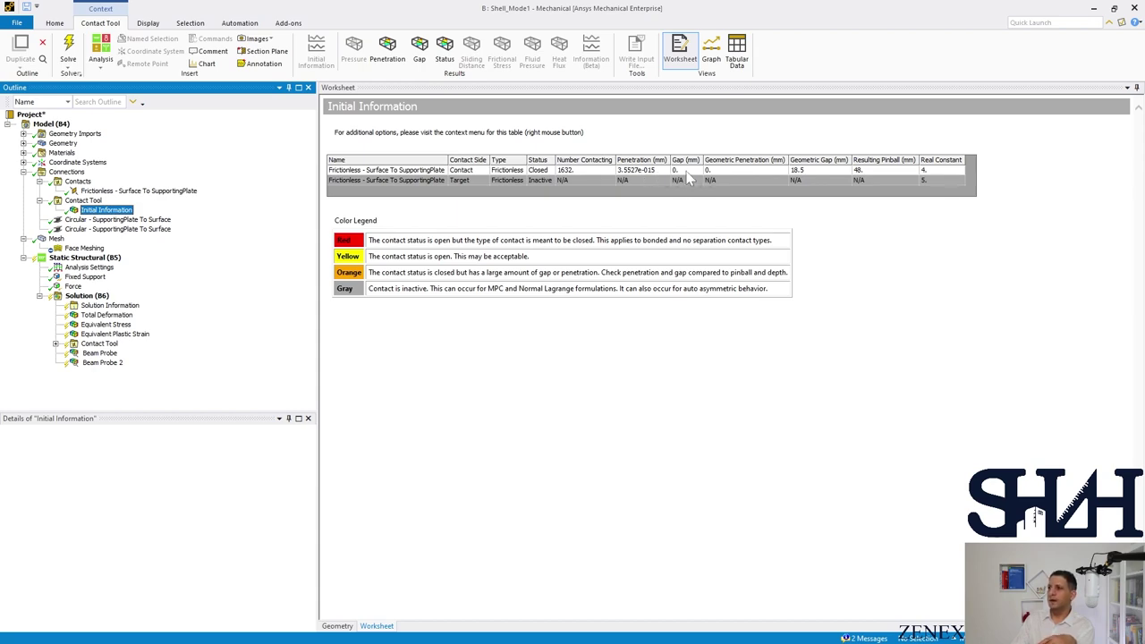
right_click(87, 295)
left_click(134, 332)
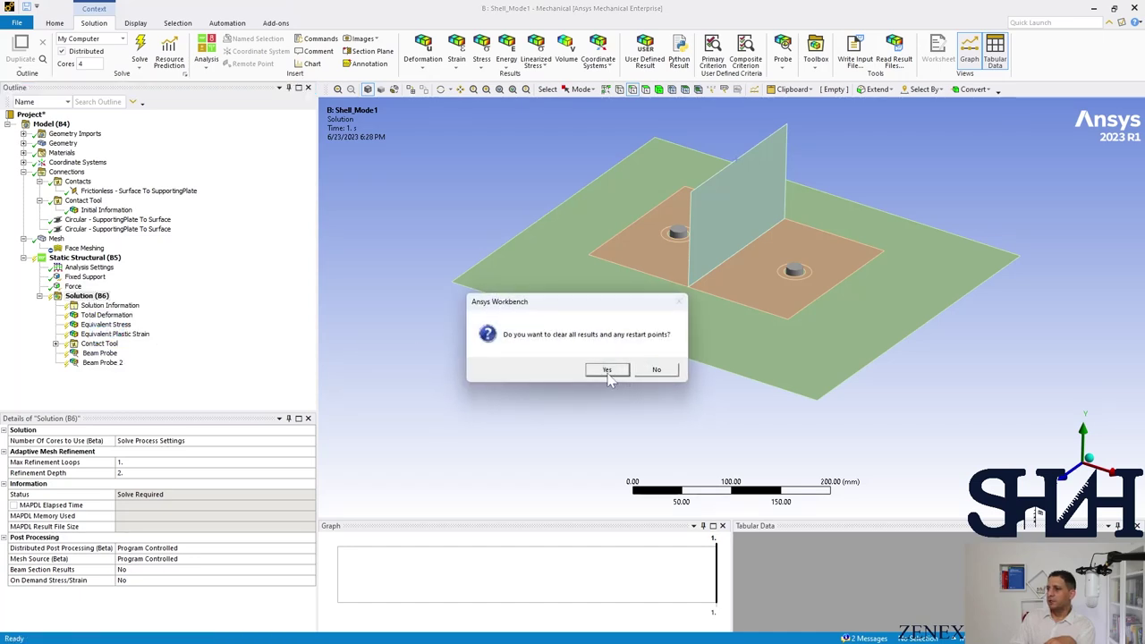
left_click(622, 374)
Solve the static structural analysis and check its force convergence in the Solution Information.
right_click(88, 301)
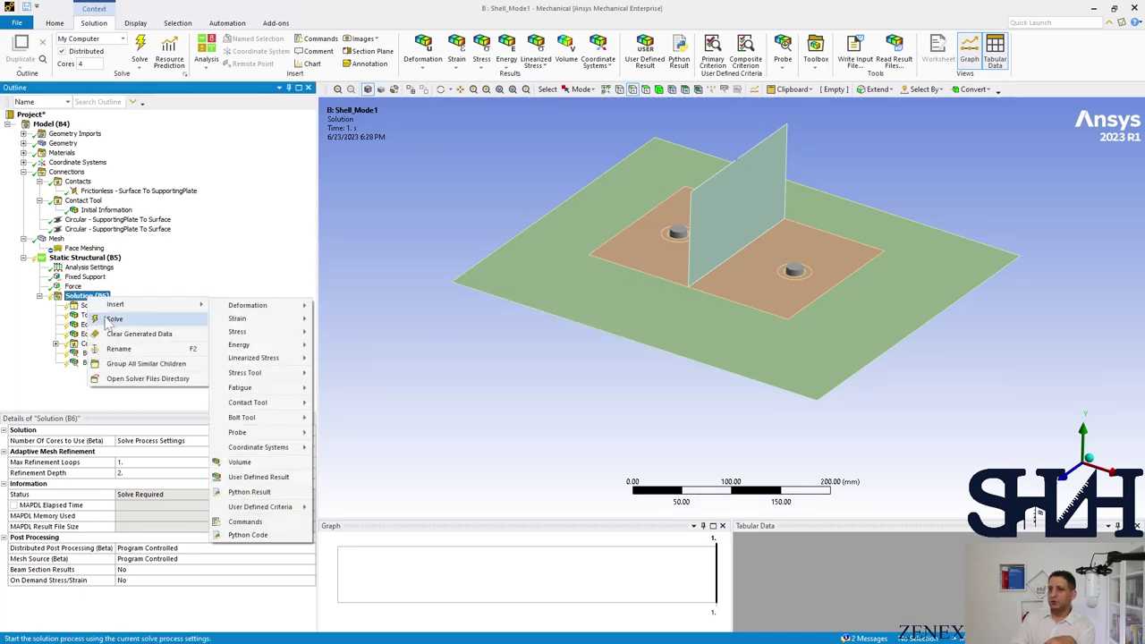
left_click(104, 317)
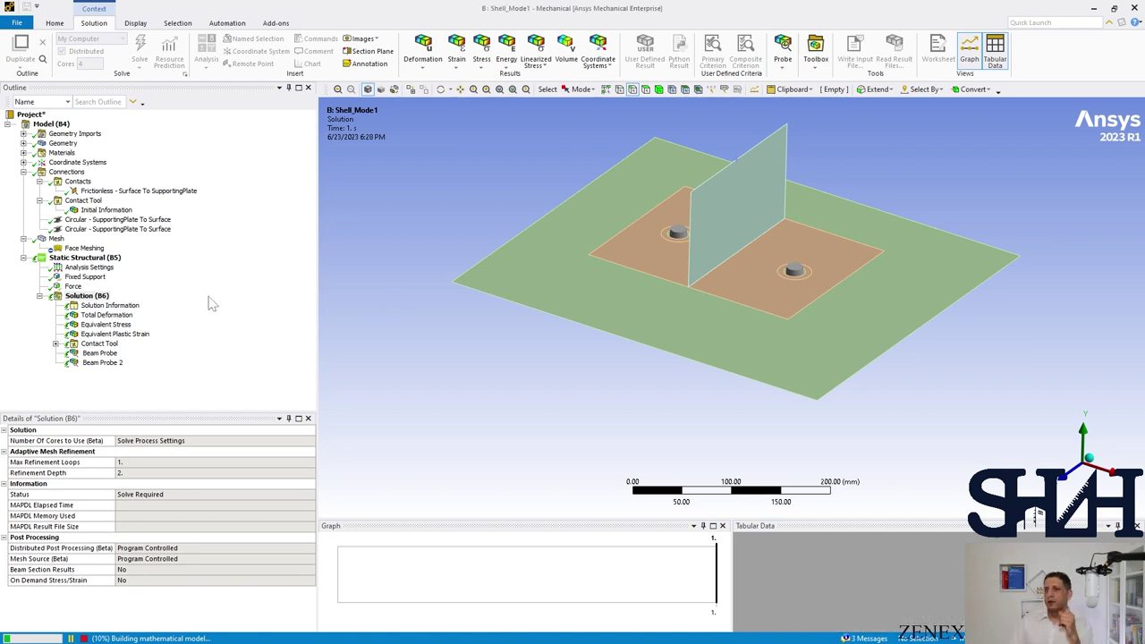
left_click(100, 306)
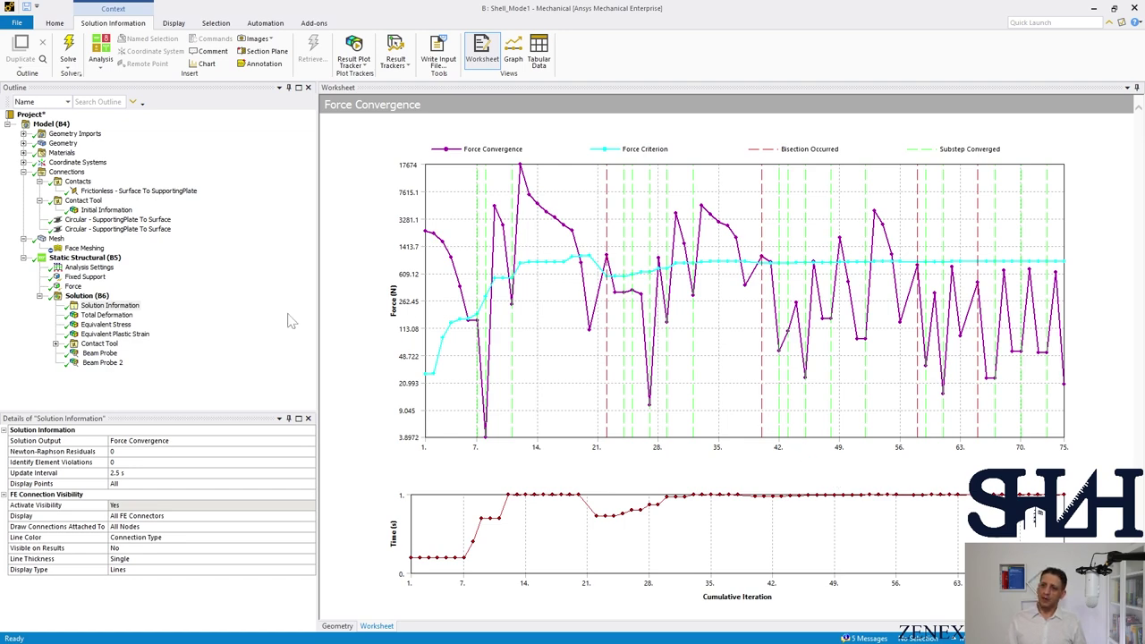
Display the Total Deformation at 1.0 (True Scale) and examine the deformed T-stub from the front.
left_click(106, 315)
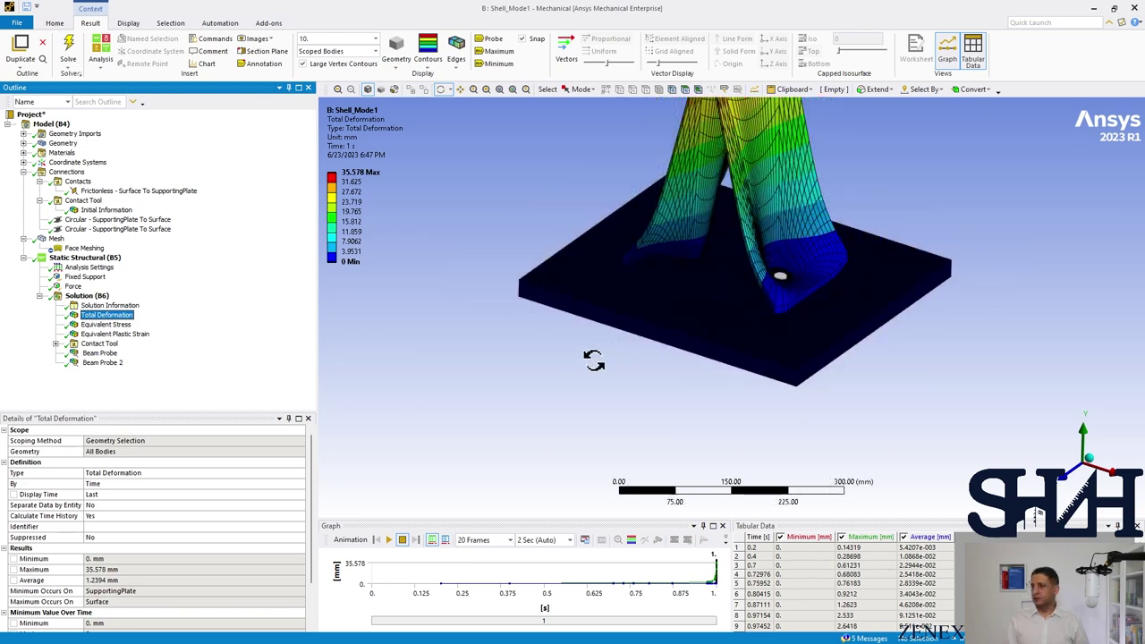
scroll(593, 362, "down", 1)
scroll(591, 362, "down", 1)
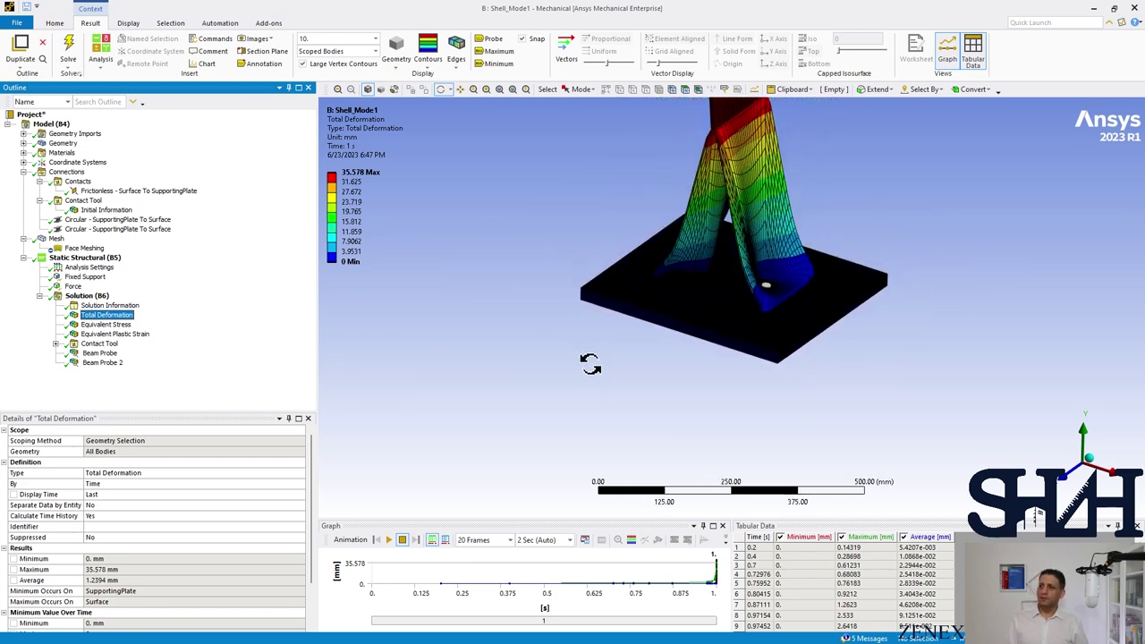
left_click_drag(589, 280, 563, 363)
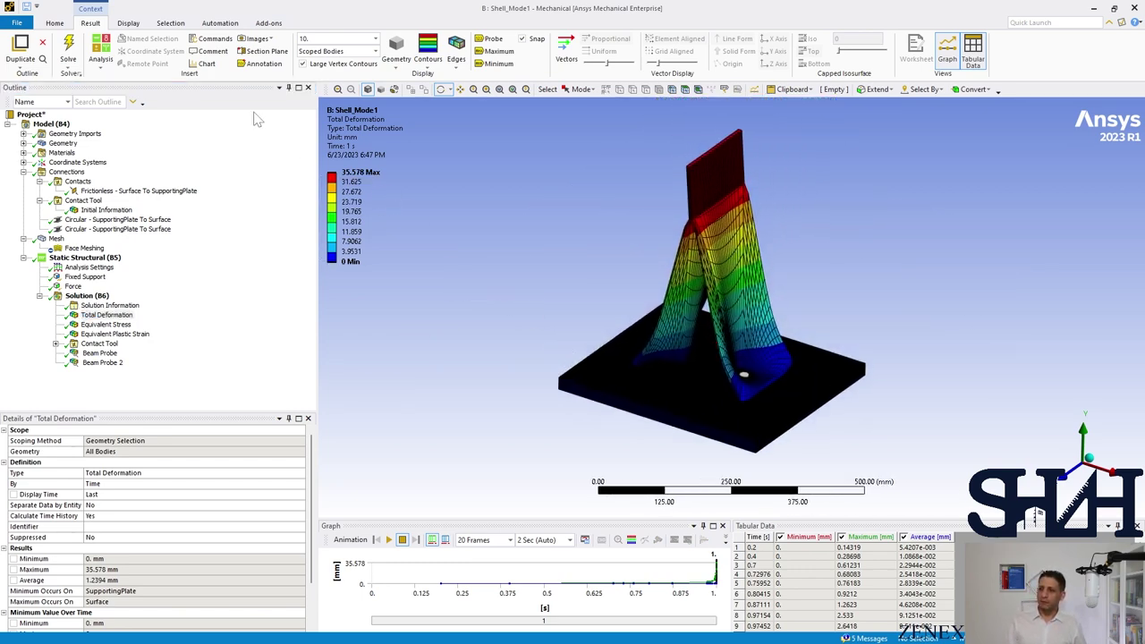
key("Return")
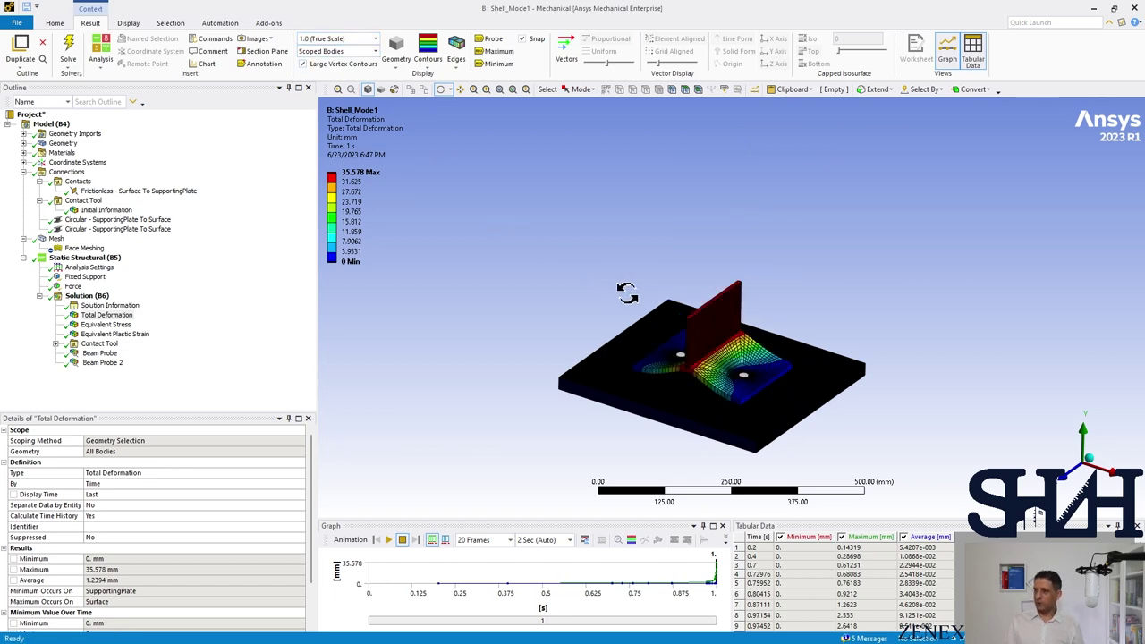
left_click_drag(627, 295, 667, 421)
scroll(667, 421, "up", 5)
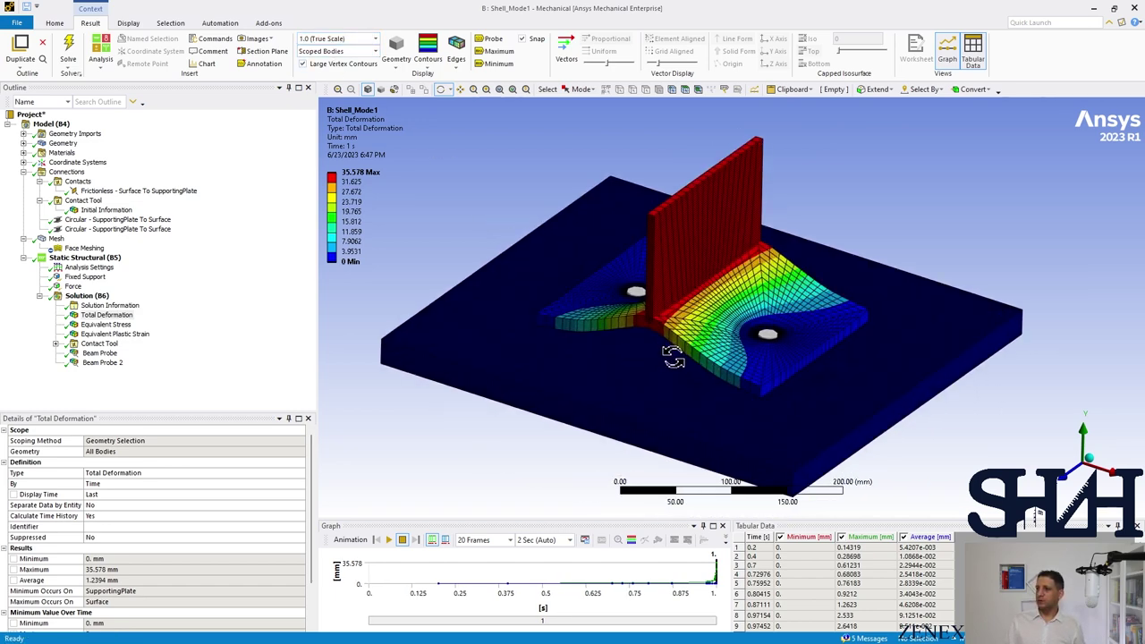
left_click(1064, 485)
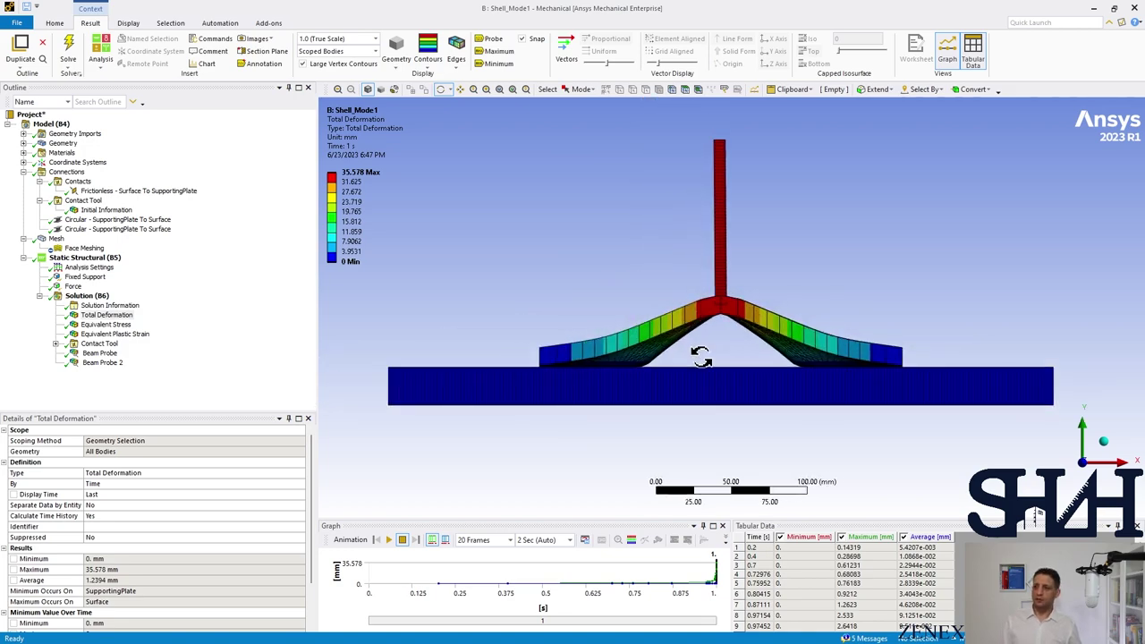
Examine the Equivalent Stress and Equivalent Plastic Strain contours on the deformed T-stub flange.
left_click(106, 324)
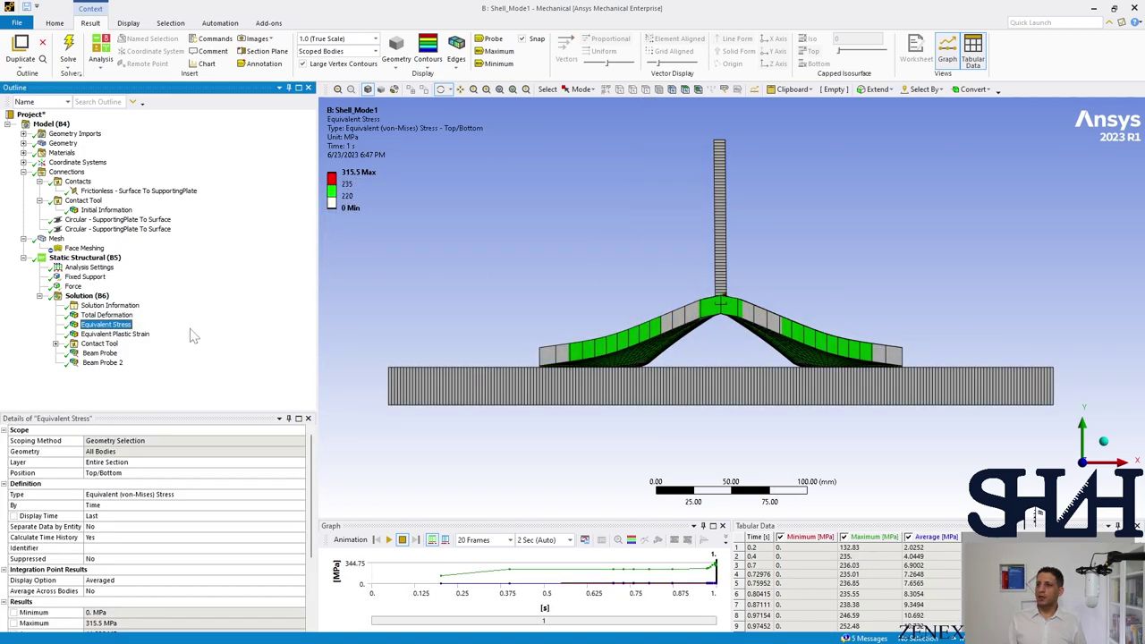
left_click_drag(527, 332, 700, 371)
key("Down")
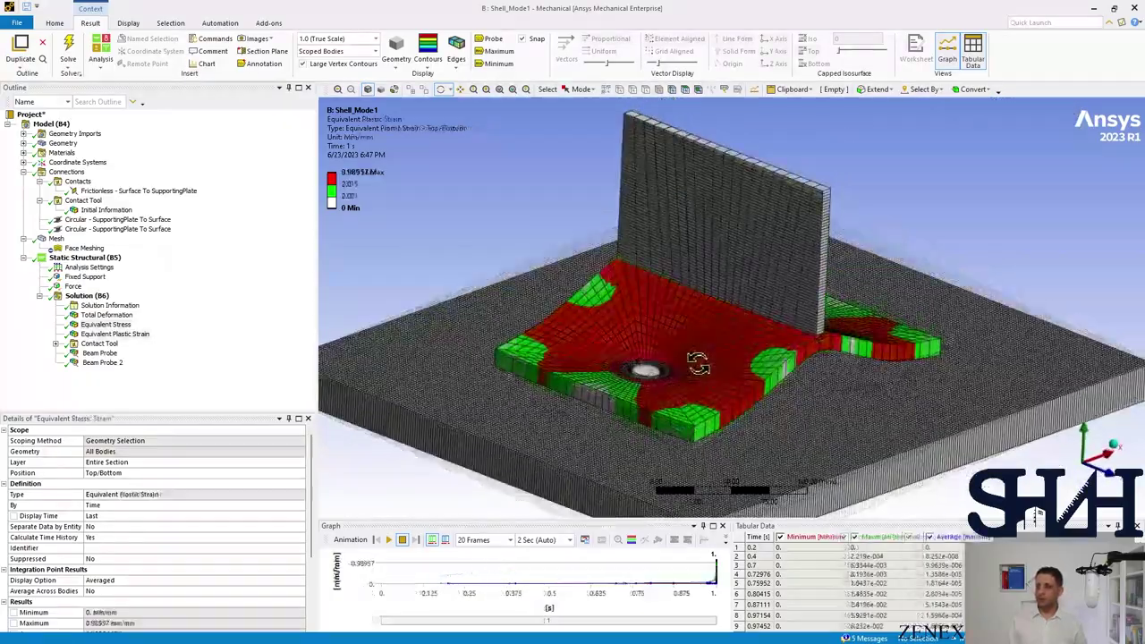
right_click(700, 370)
key("Return")
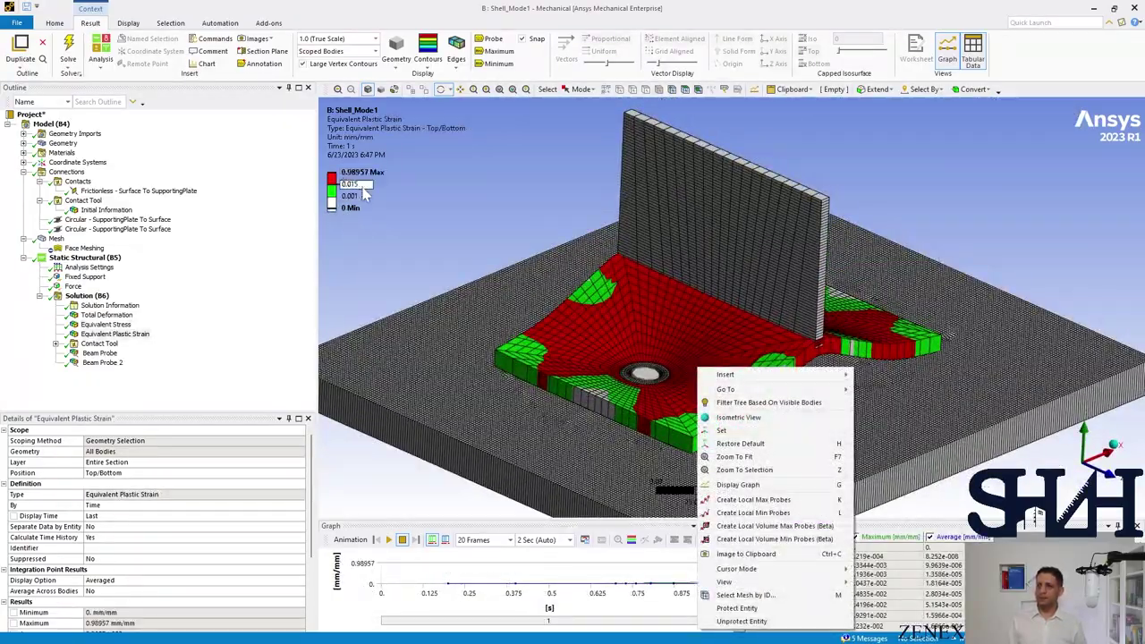
left_click_drag(577, 293, 577, 398)
Examine the contact status result of the solution's Contact Tool on the T-stub flange.
key("Down")
key("Right")
key("Down")
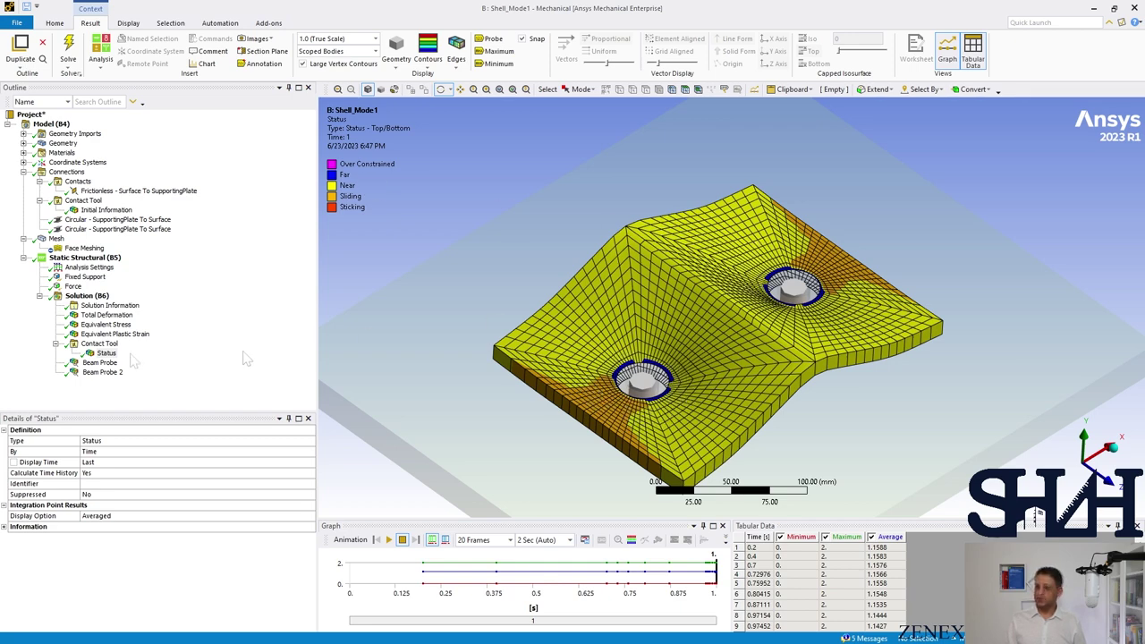
Review the forces of both bolt beam probes and view the deformed joint from the front.
left_click(98, 363)
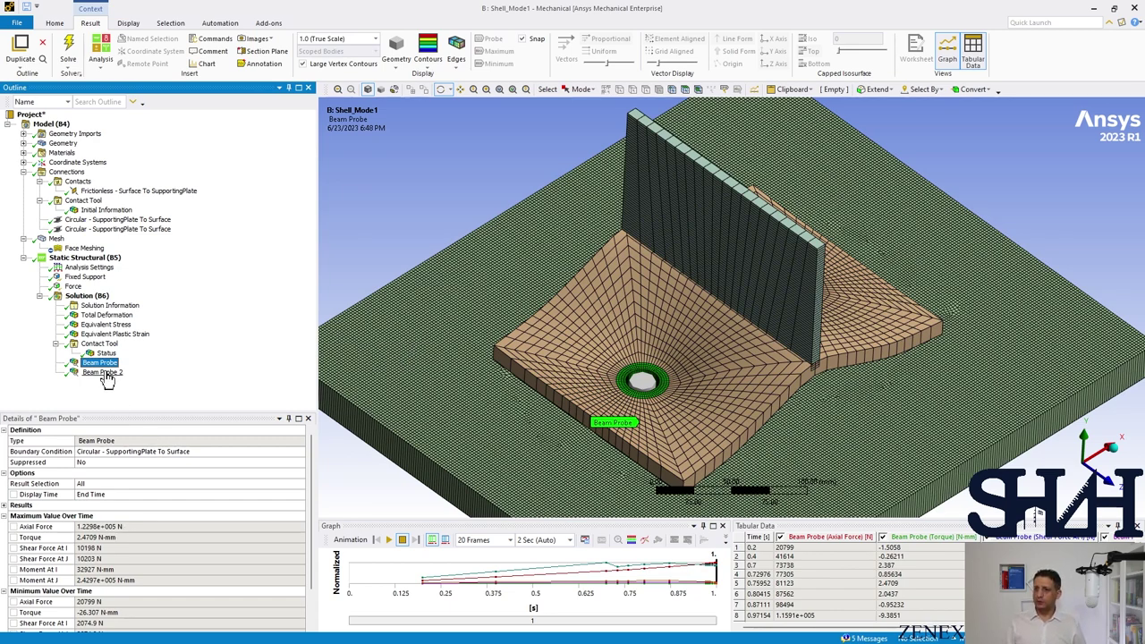
left_click(102, 372)
middle_click_drag(537, 375, 582, 384)
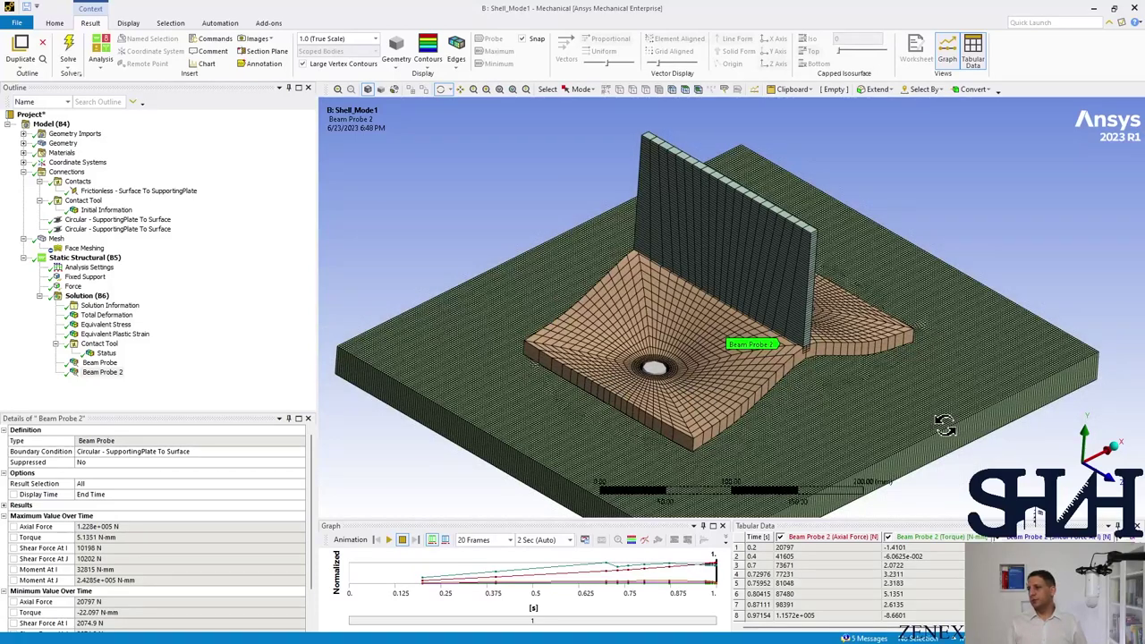
left_click(1110, 486)
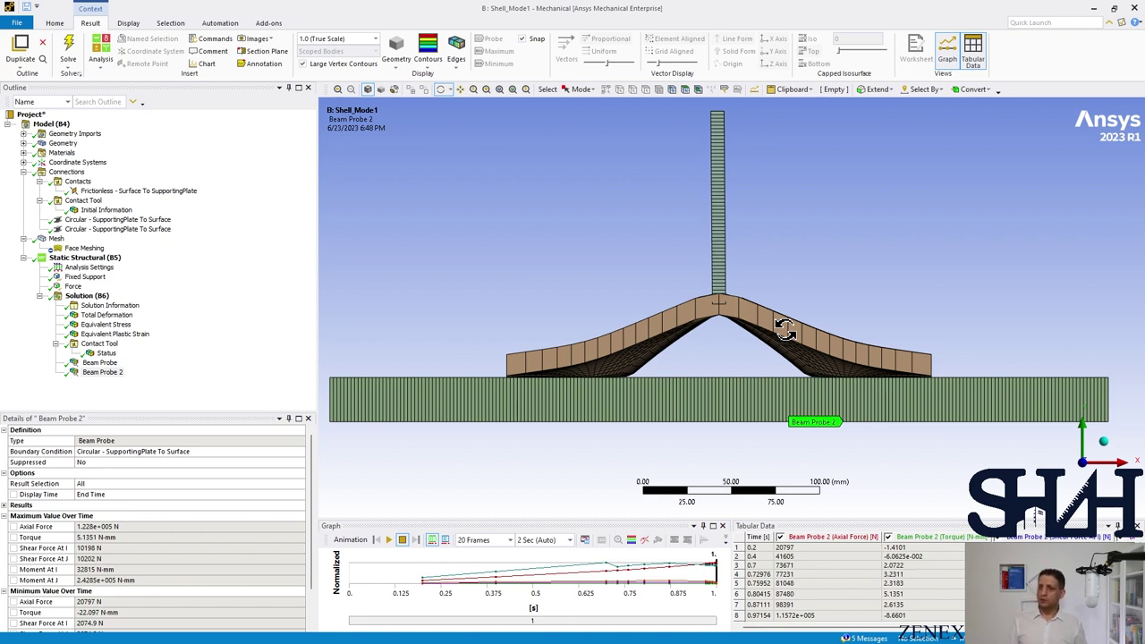
Close Mechanical, open the Shell_Mode1 geometry in SpaceClaim and show the T_Stub solid body.
left_click(1134, 8)
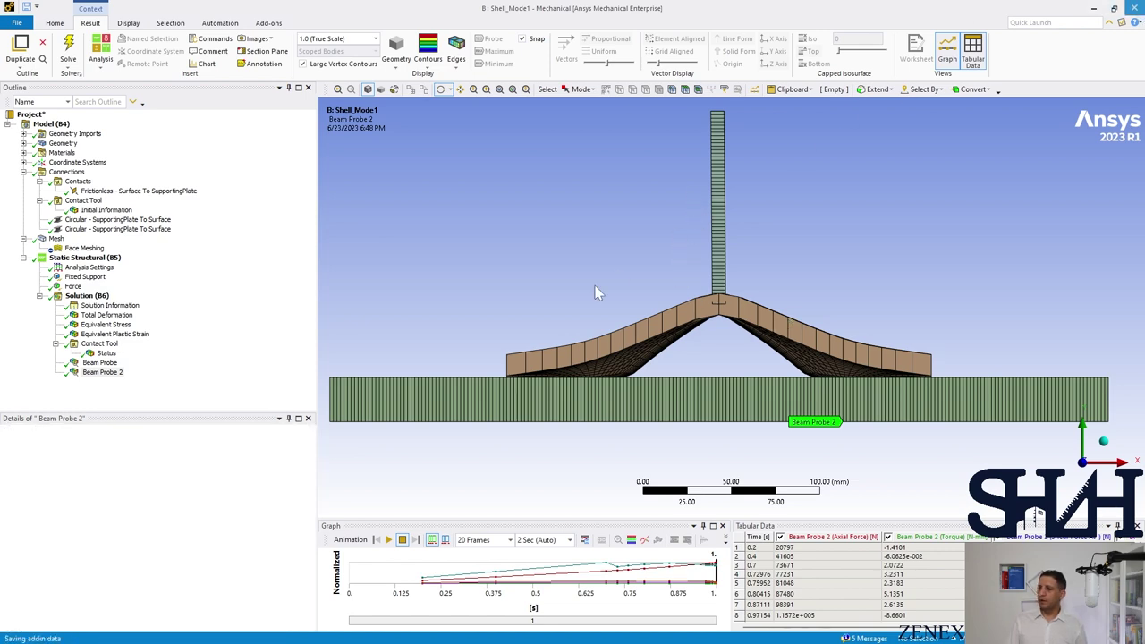
double_click(374, 155)
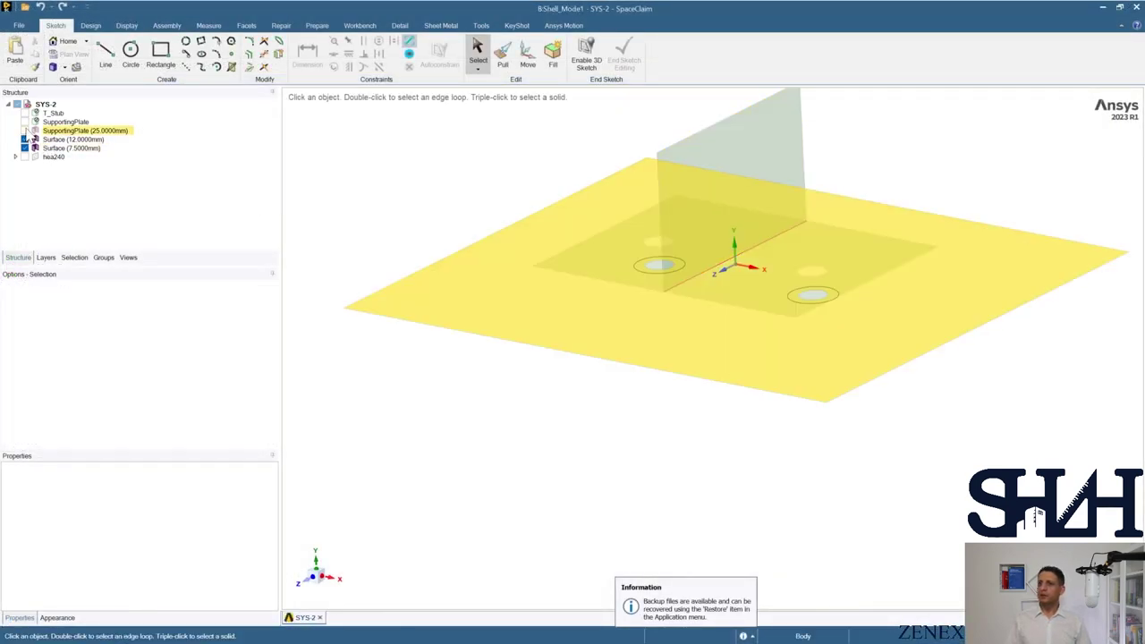
left_click(25, 113)
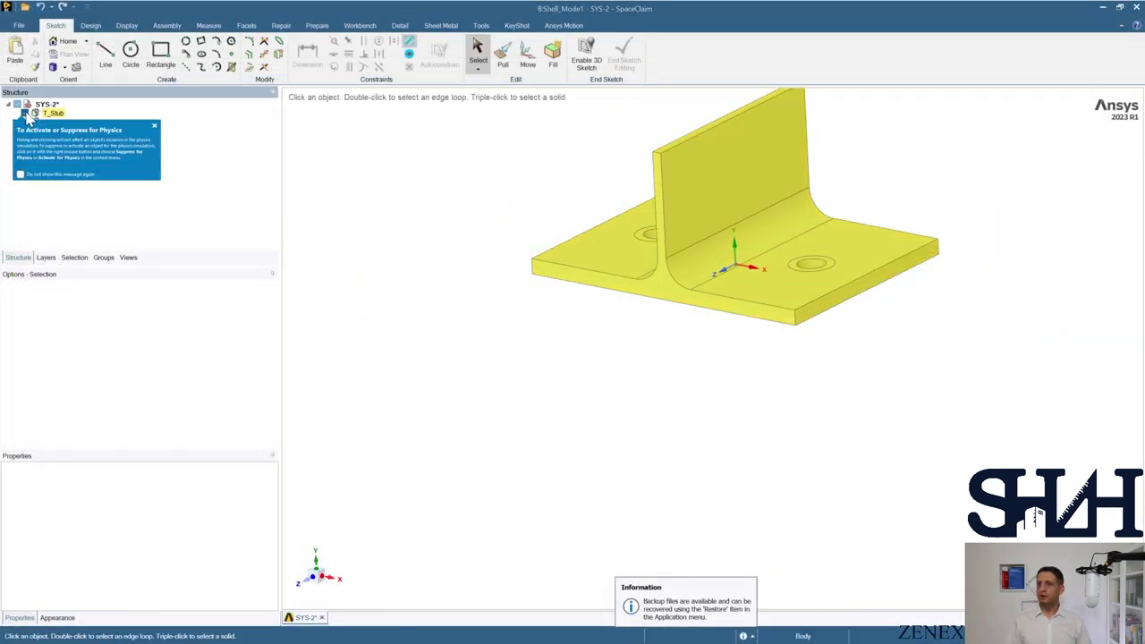
left_click(155, 127)
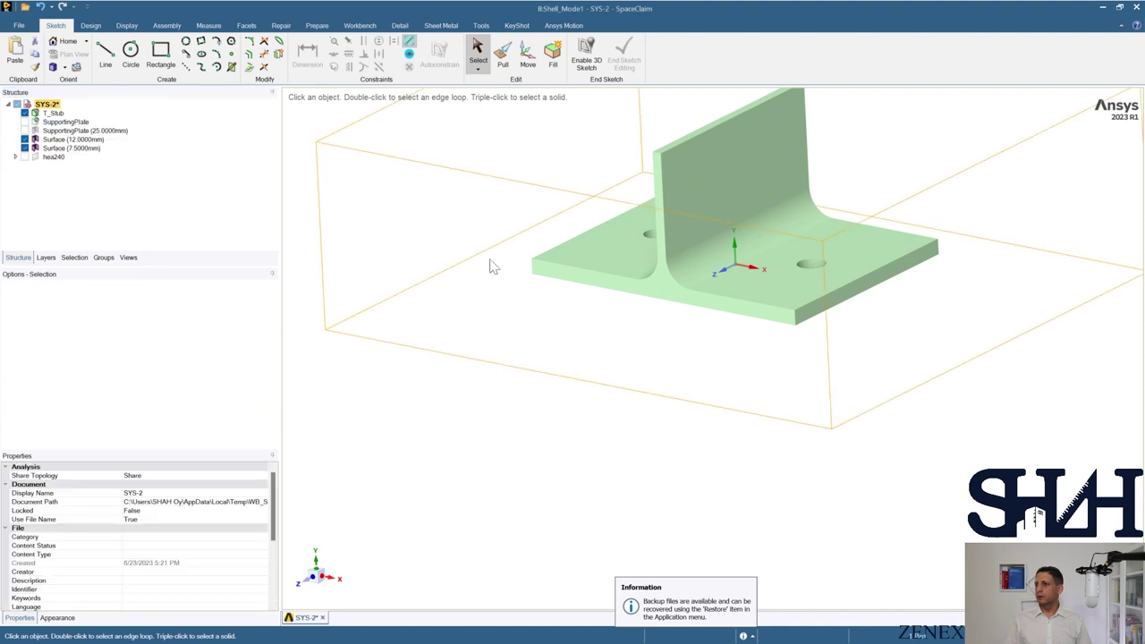
Copy the two web-to-flange fillet faces of the T_Stub solid as separate surfaces and hide the solid.
left_click(653, 282)
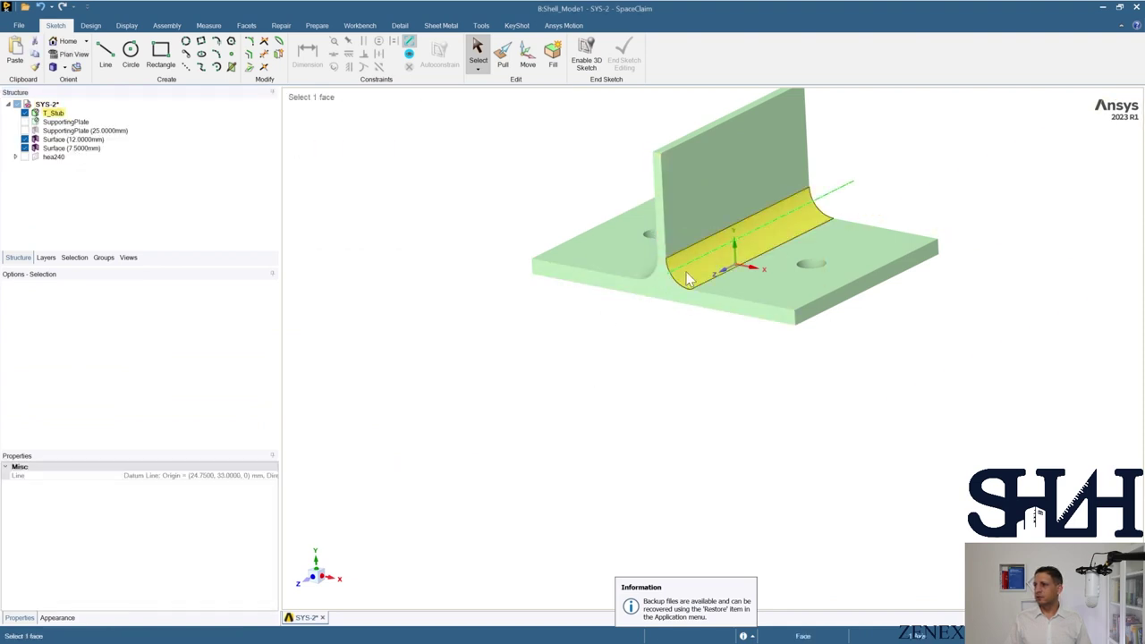
middle_click_drag(652, 289, 563, 251)
key("ctrl+c")
key("ctrl+v")
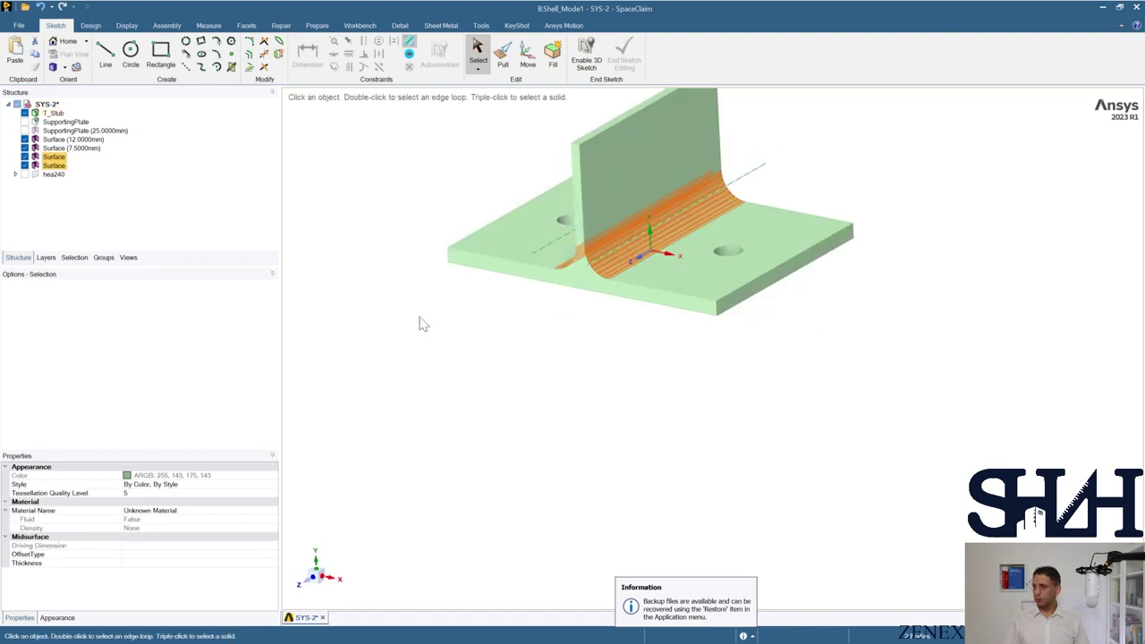
left_click(26, 113)
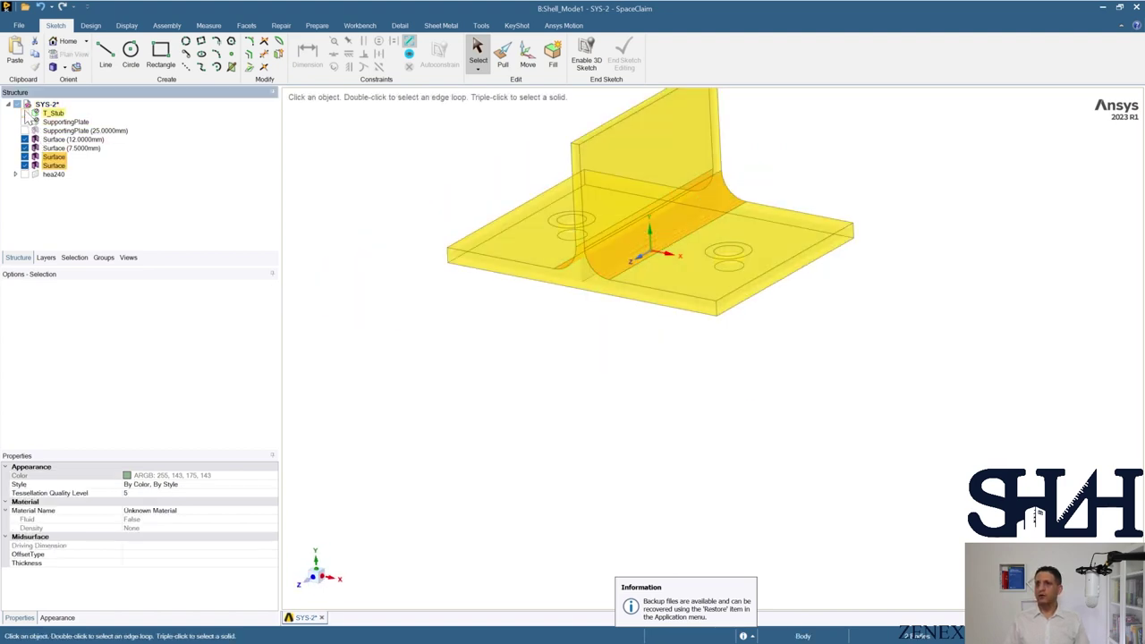
Open a new window showing the SYS-2 design.
scroll(544, 350, "up", 3)
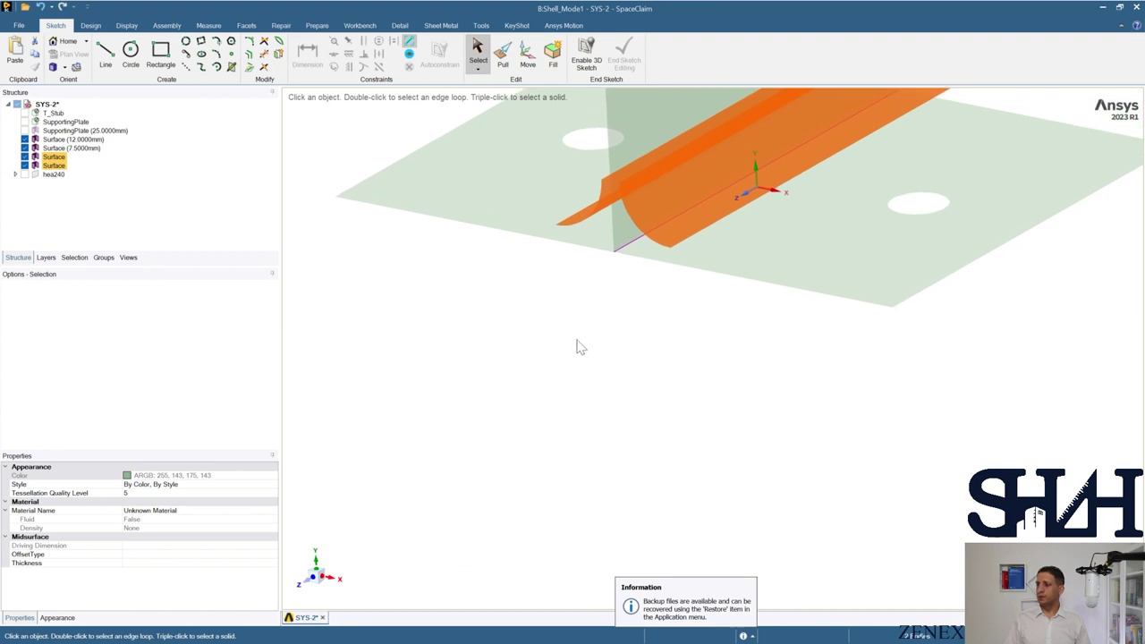
middle_click_drag(576, 346, 625, 324)
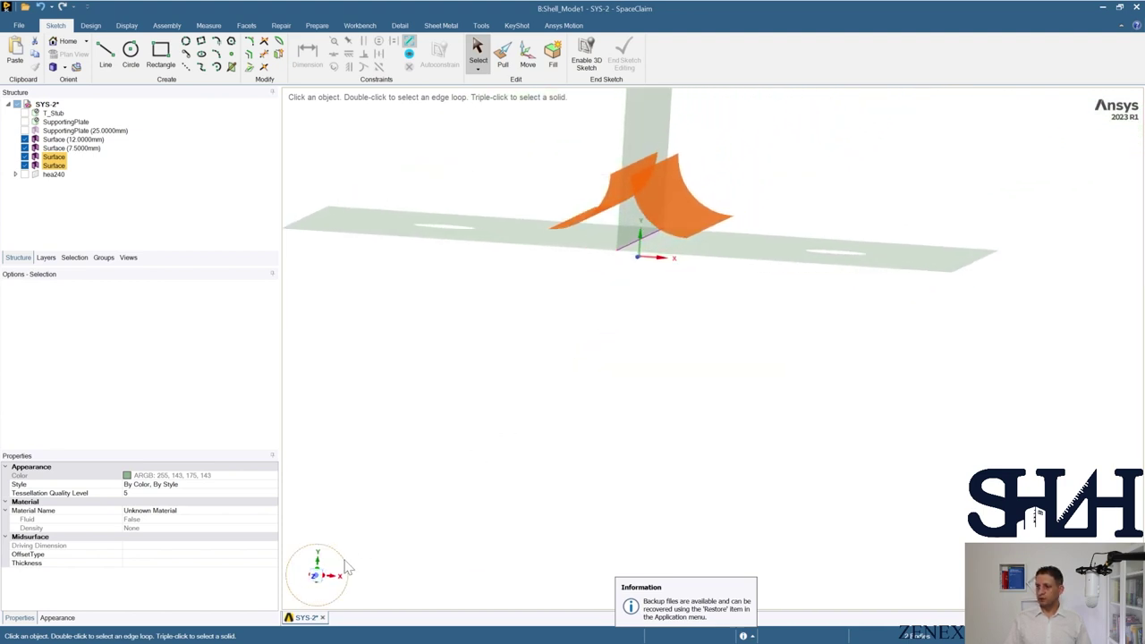
left_click(315, 580)
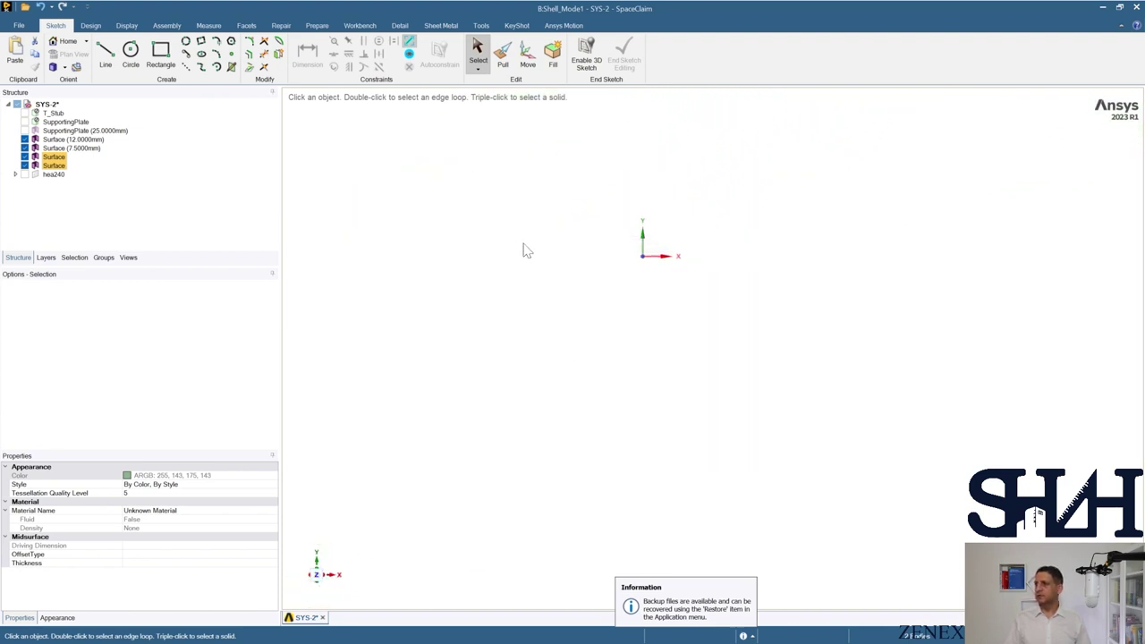
left_click(126, 25)
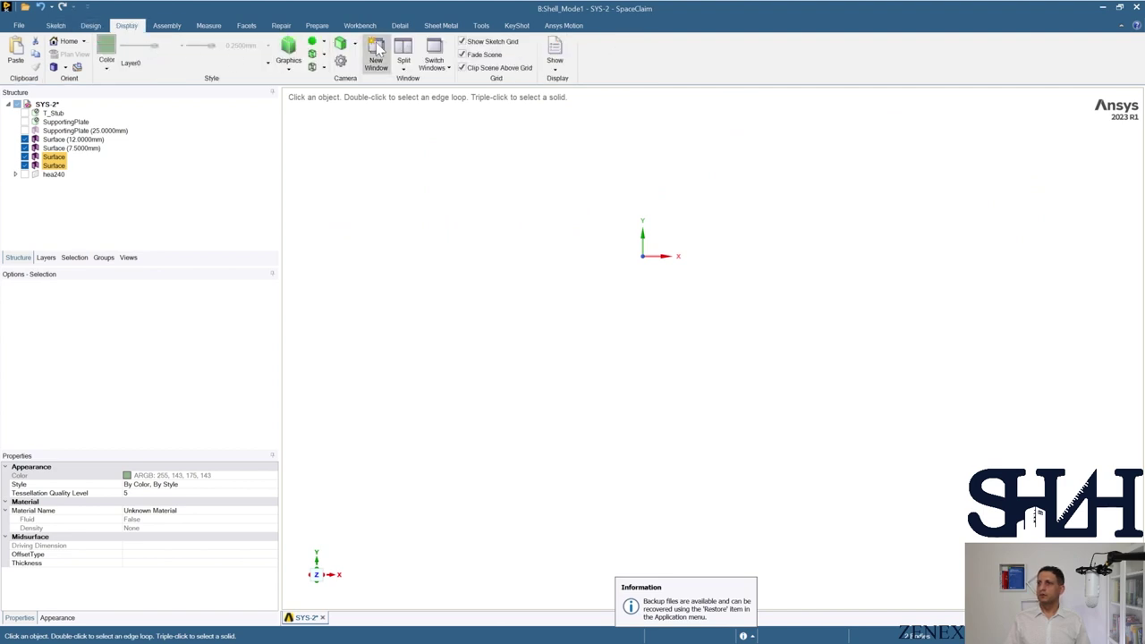
left_click(378, 53)
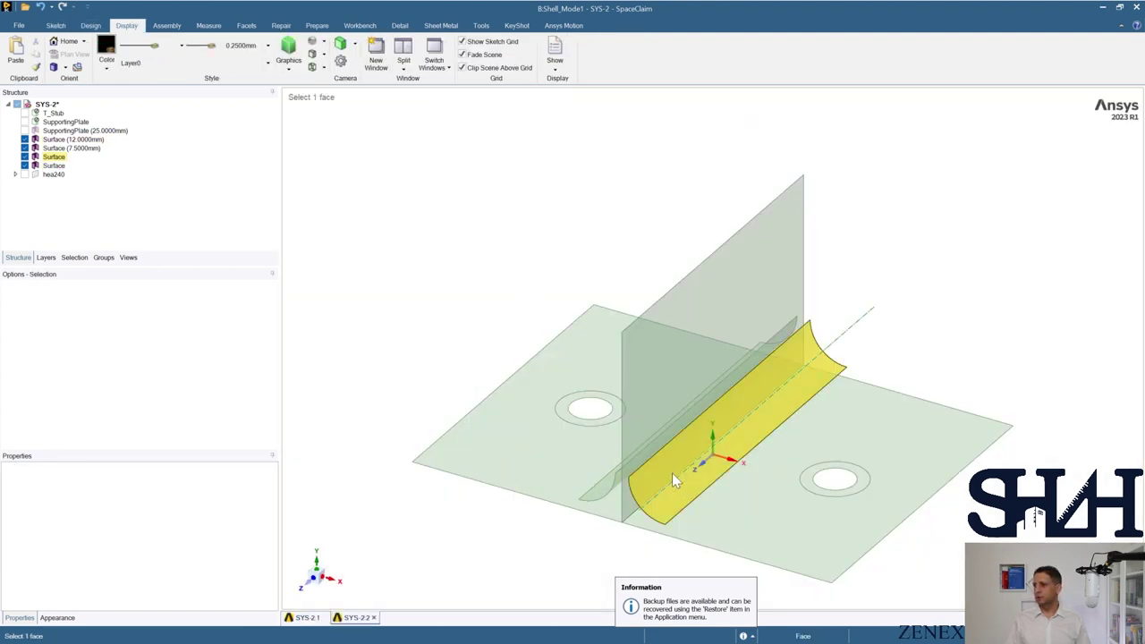
Move both fillet surfaces down together until their lower edges lie on the flange surface, using the Move tool's Up To option.
left_click(670, 475)
left_click(610, 485, "ctrl")
middle_click_drag(610, 485, 436, 504)
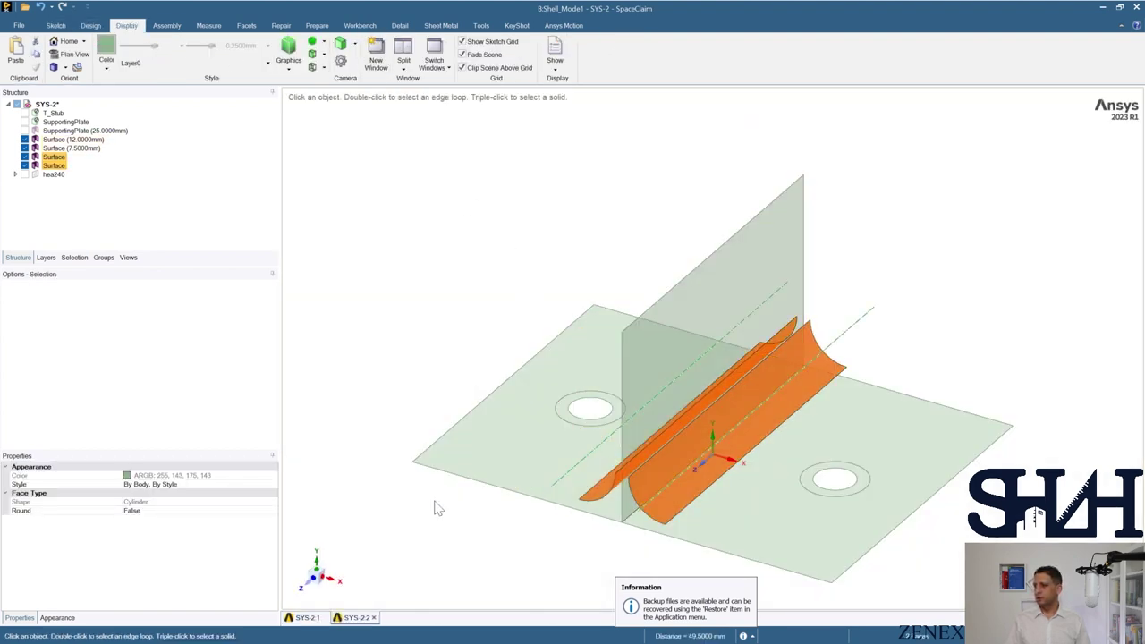
left_click(305, 588)
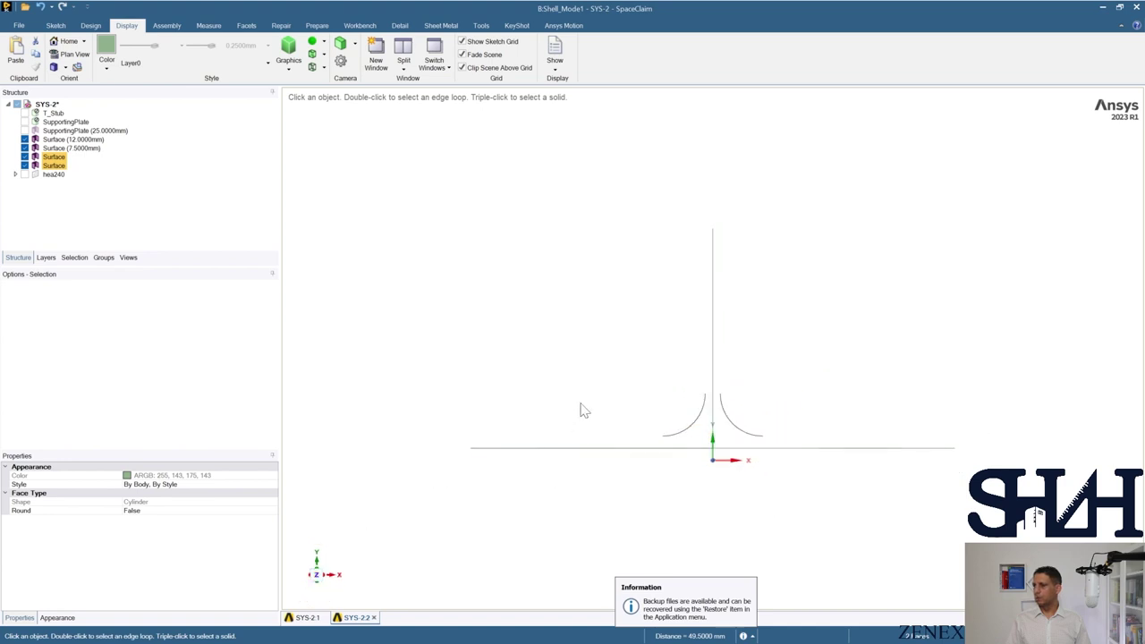
left_click(90, 26)
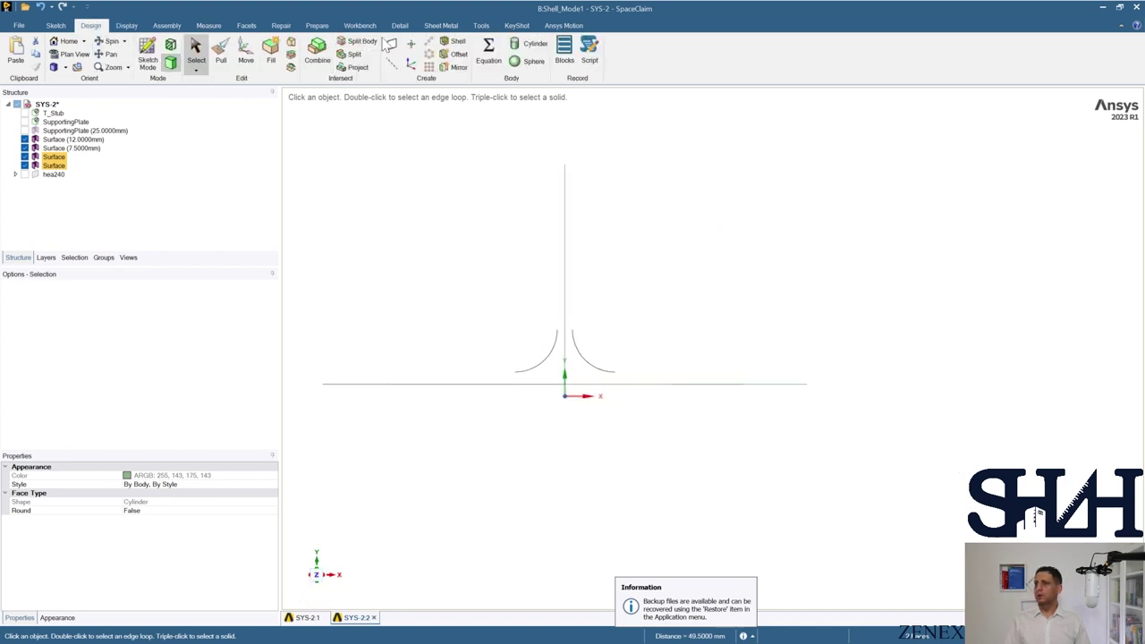
left_click(245, 56)
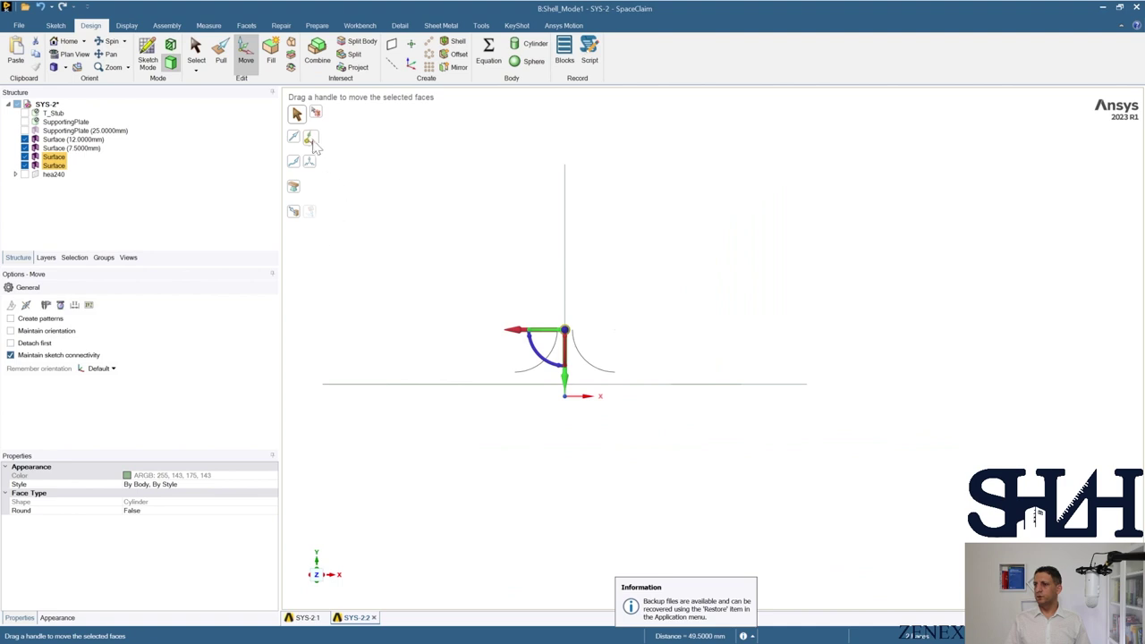
left_click(515, 373)
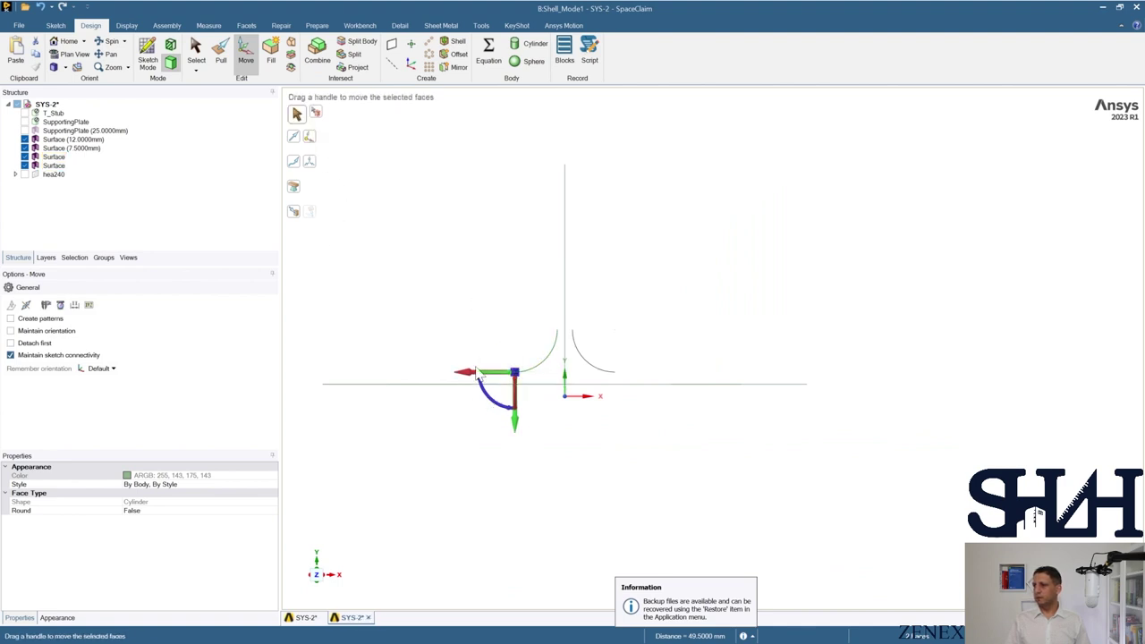
left_click(516, 427)
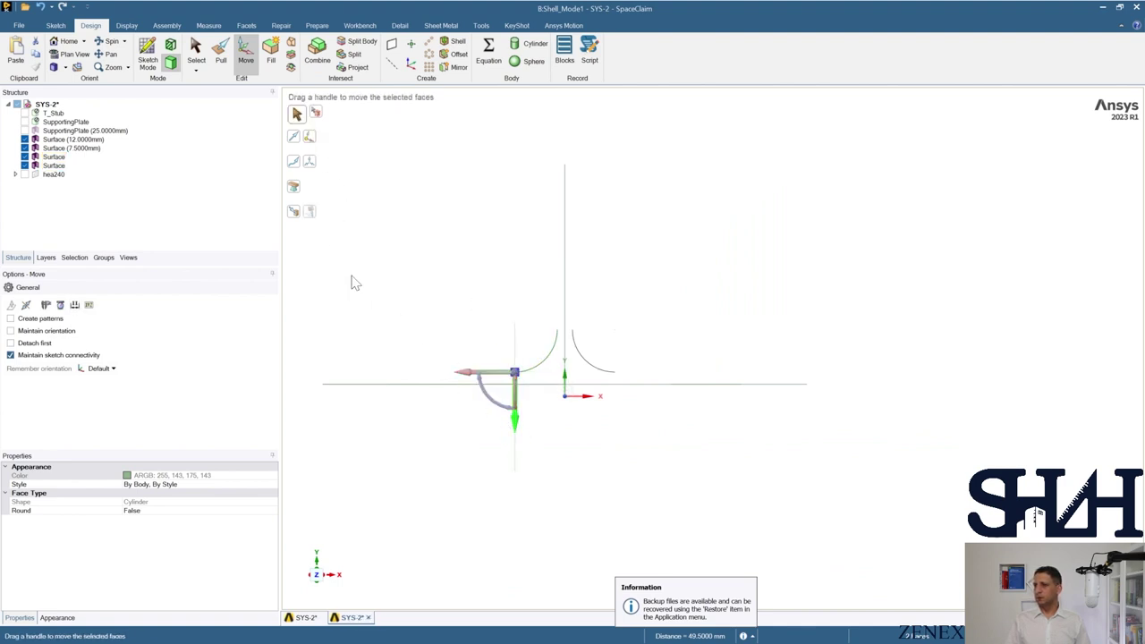
left_click(296, 213)
left_click(546, 386)
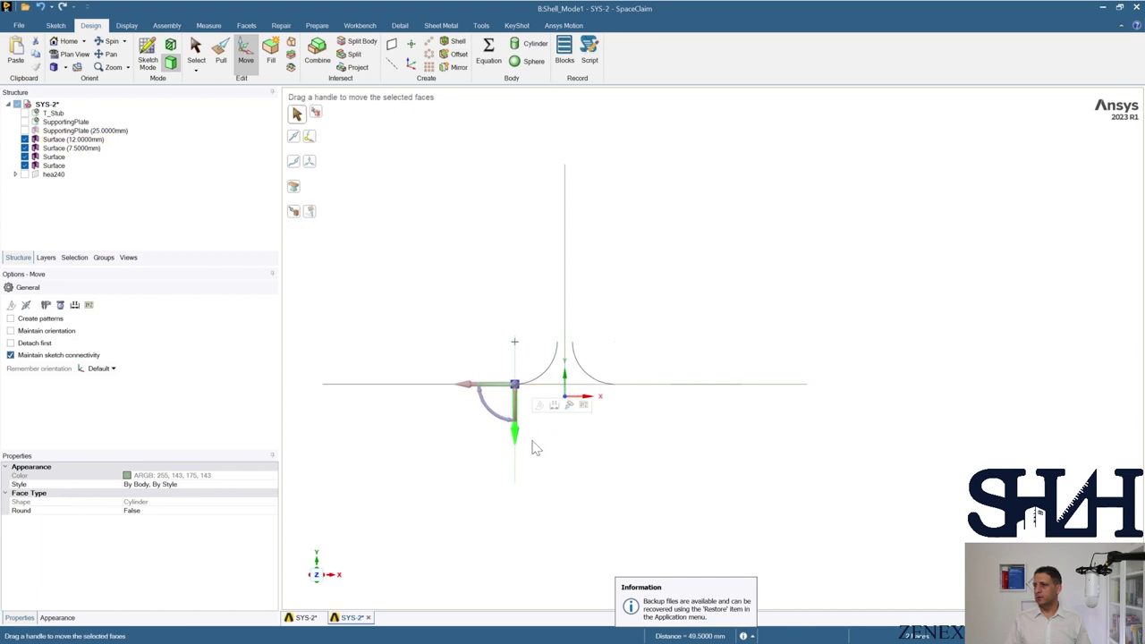
key("Escape")
Move the fillet surface on the +X side sideways until its upper edge meets the web surface.
middle_click_drag(519, 396, 572, 380)
left_click(580, 381)
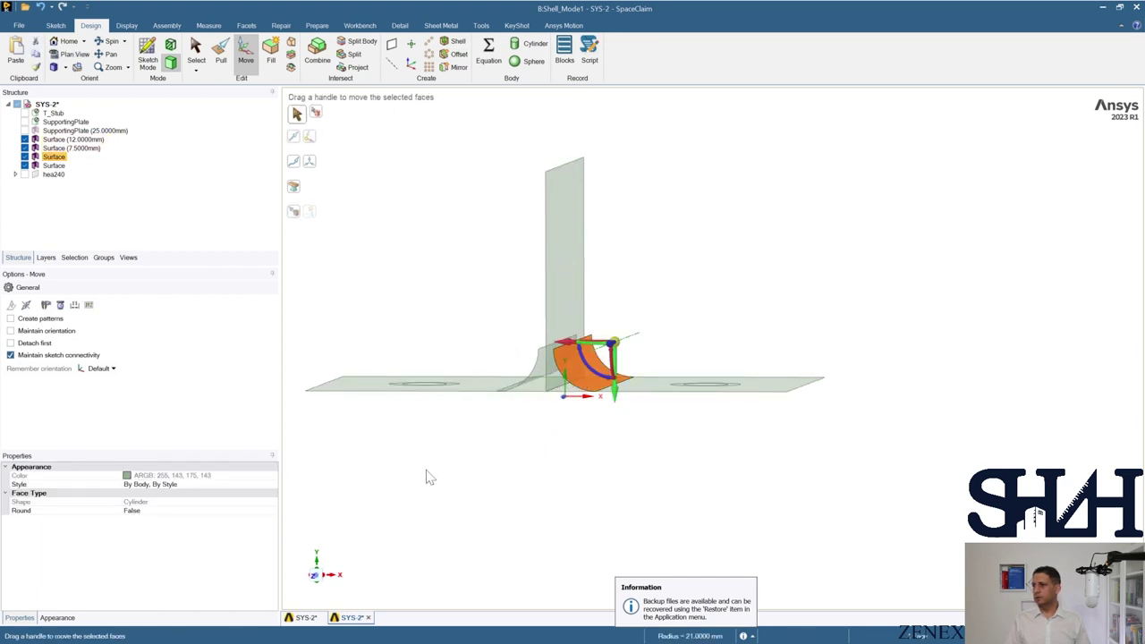
key("v")
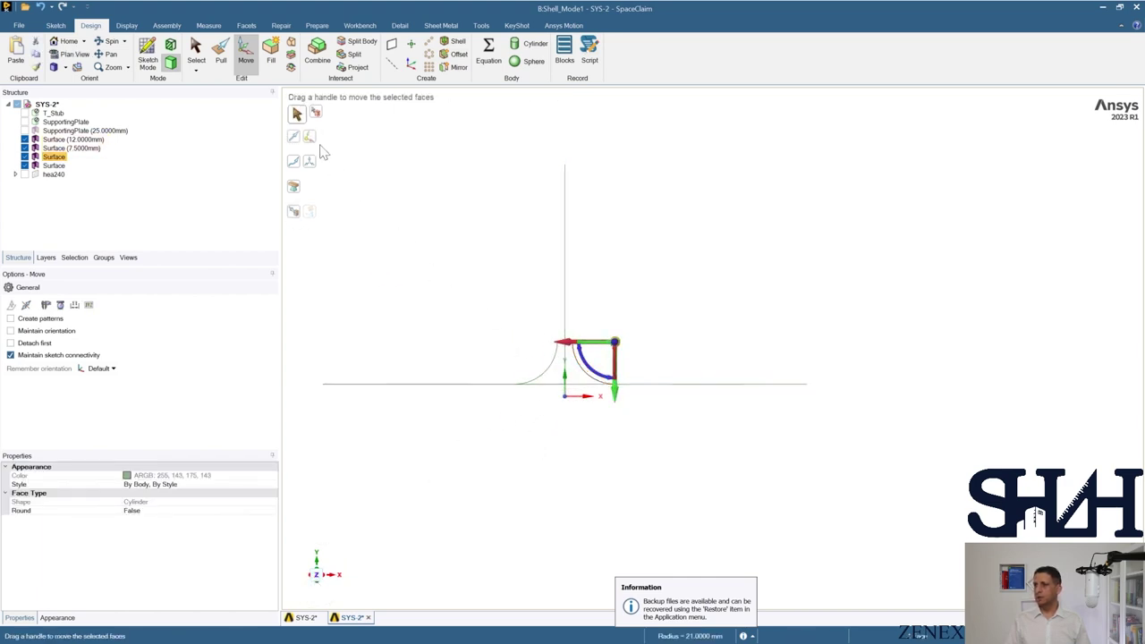
left_click(309, 137)
scroll(590, 408, "up", 5)
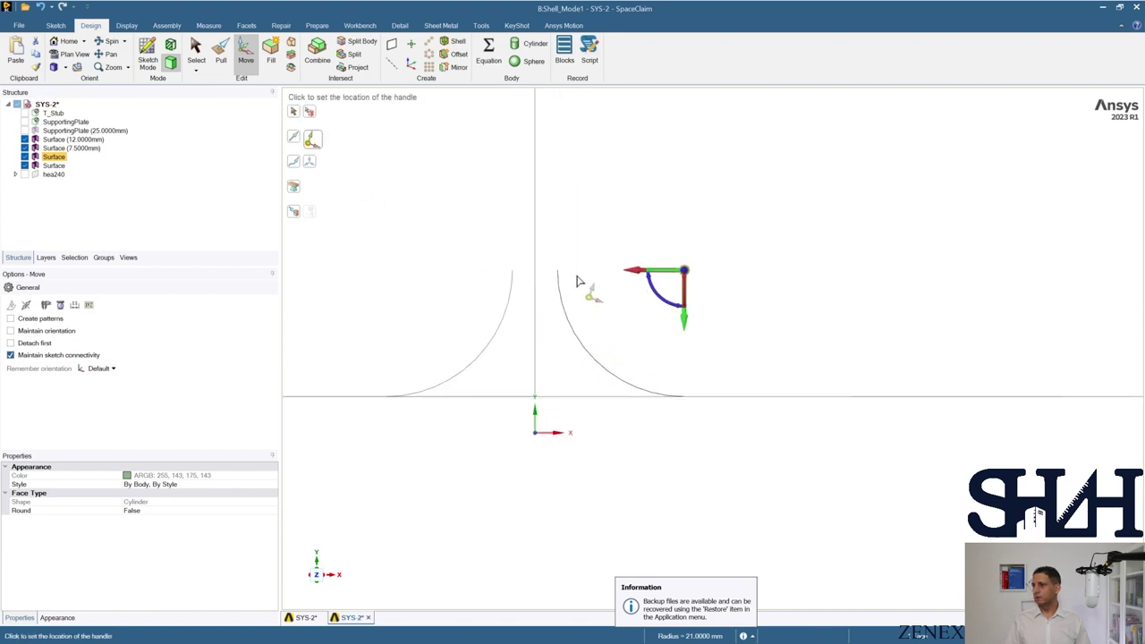
left_click(558, 270)
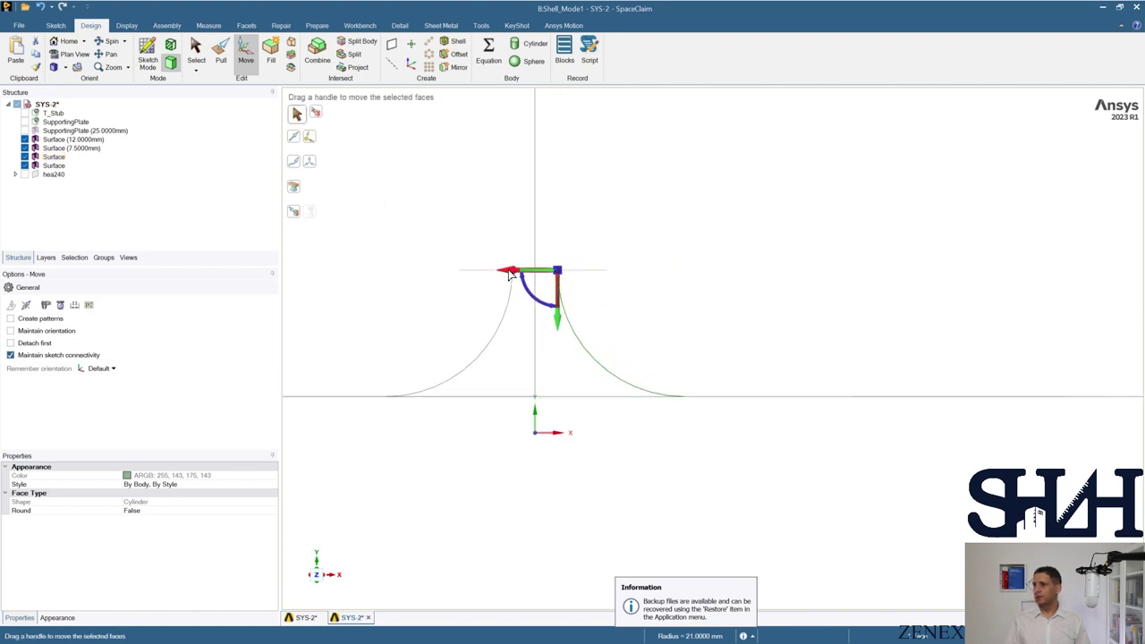
left_click(295, 216)
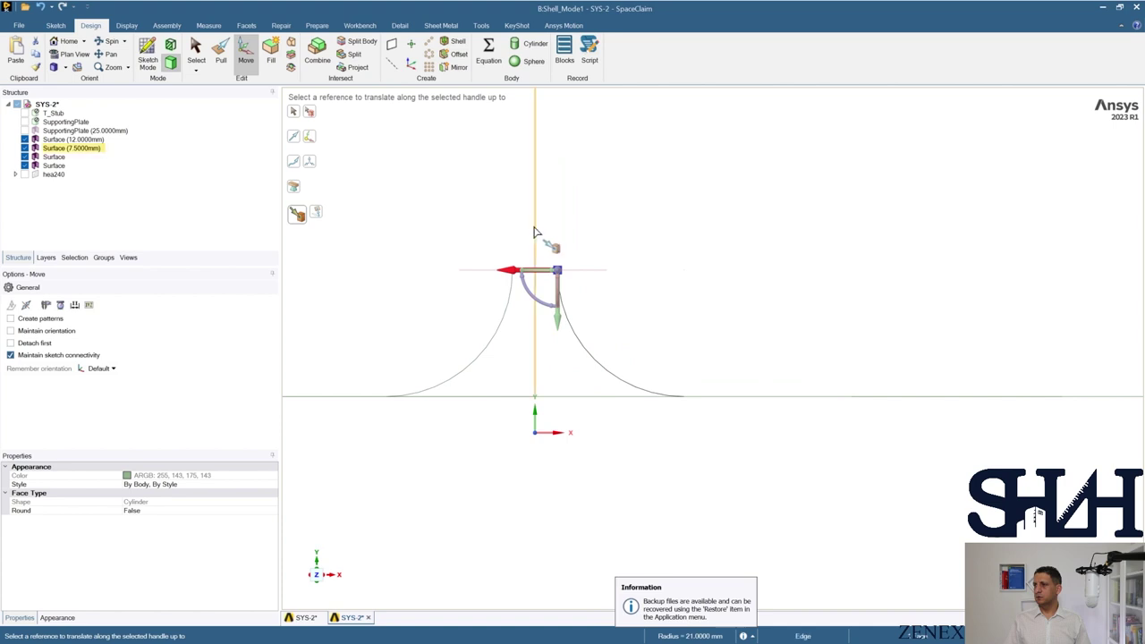
left_click(537, 236)
Move the fillet surface on the -X side sideways up to the web surface, anchoring the move at its upper edge.
middle_click_drag(453, 257, 486, 312)
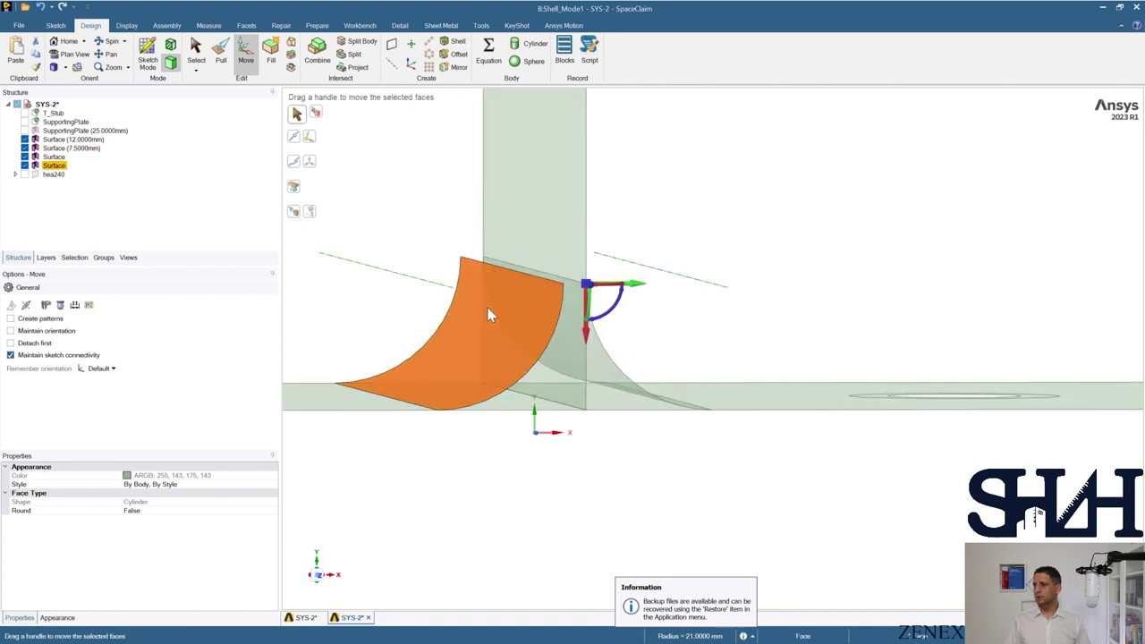
left_click(318, 577)
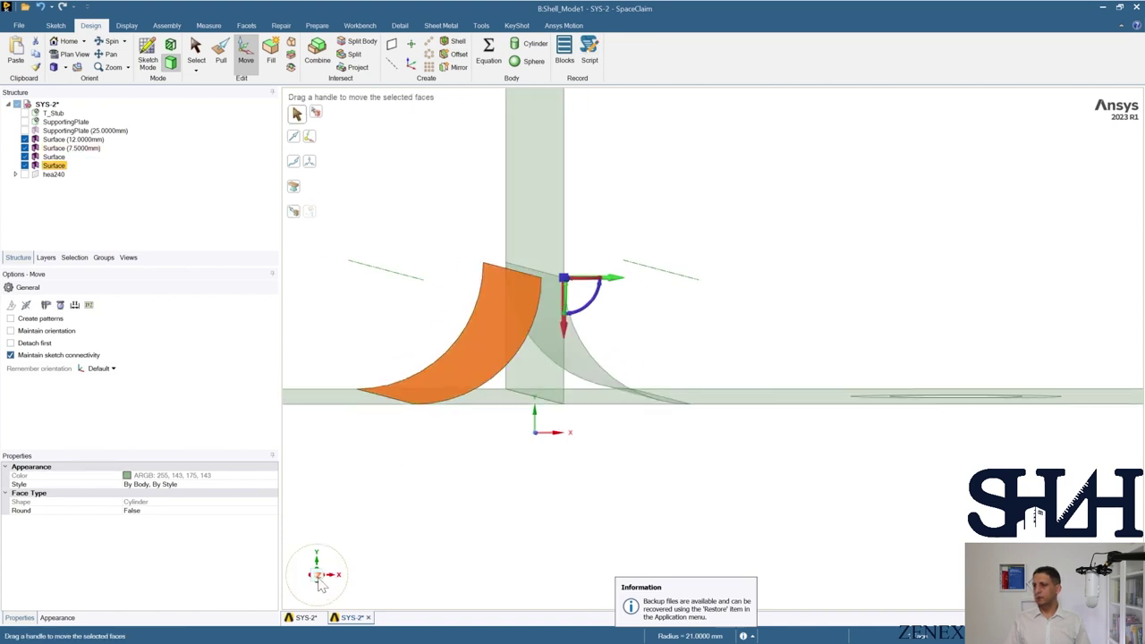
left_click(313, 138)
left_click(512, 271)
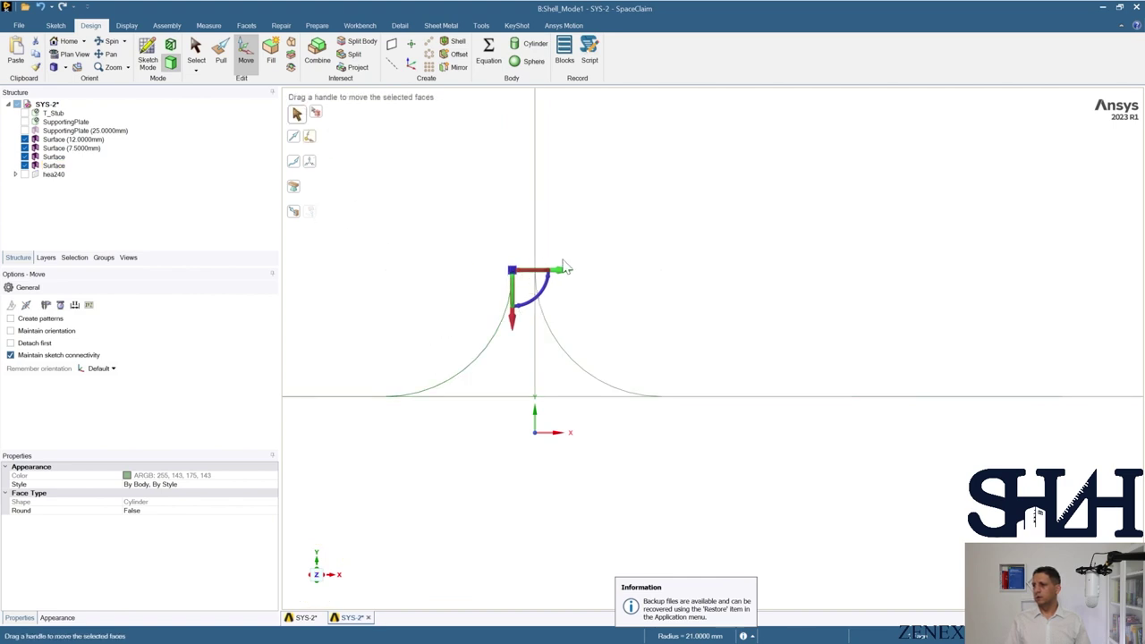
left_click(297, 213)
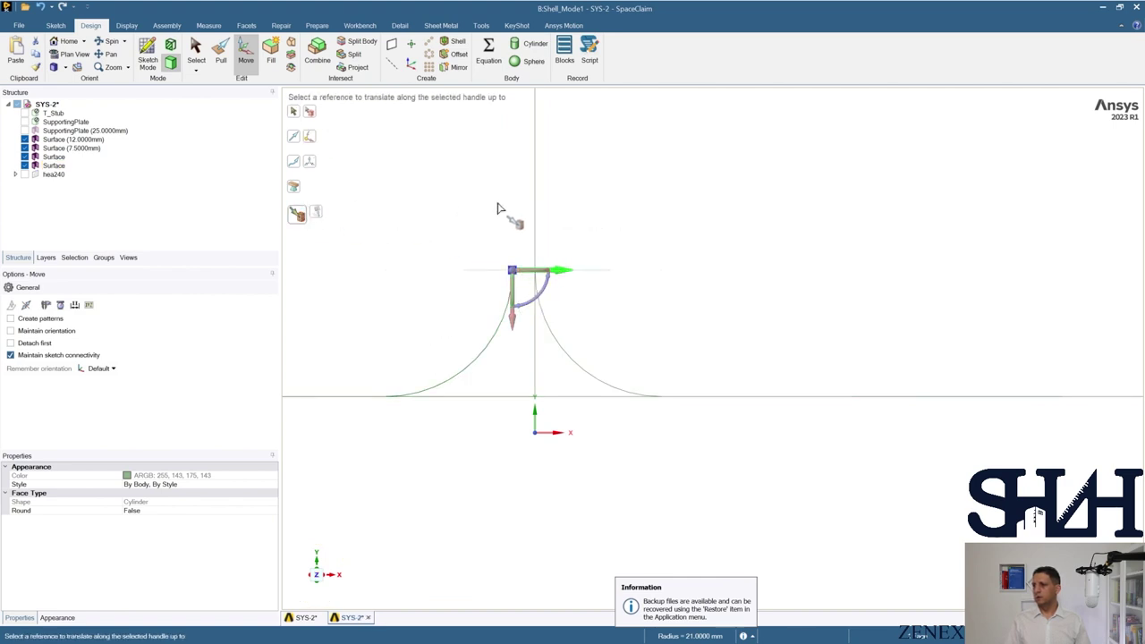
left_click(535, 213)
left_click(445, 266)
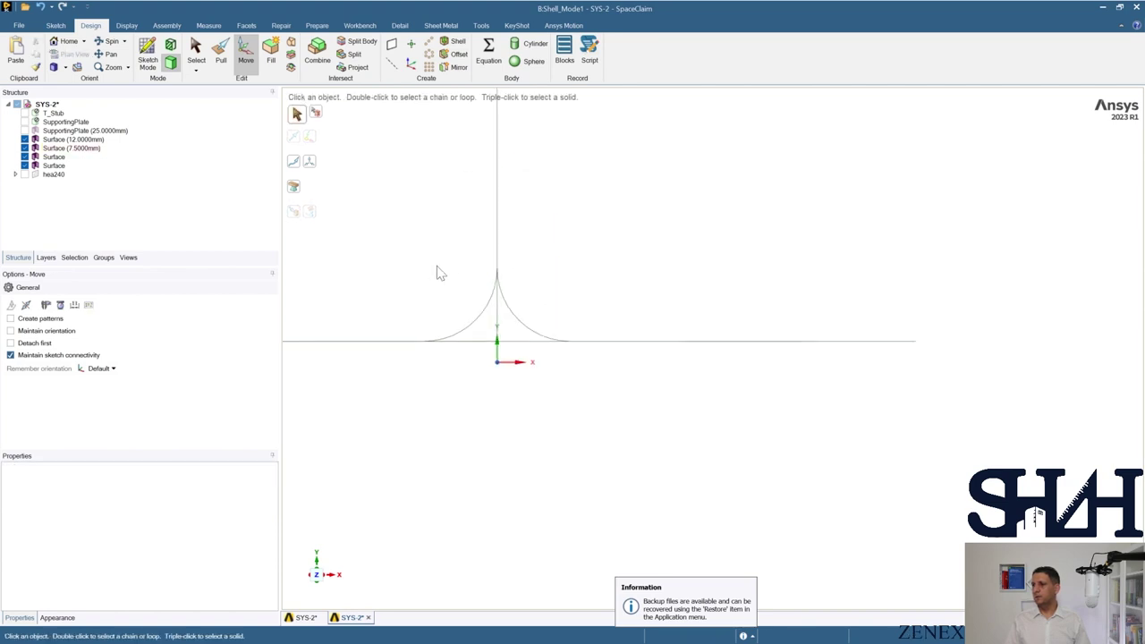
Share the coincident topology between the fillet surfaces, the web and the flange with a 0.2 mm tolerance.
key("h")
left_click(454, 283)
key("Escape")
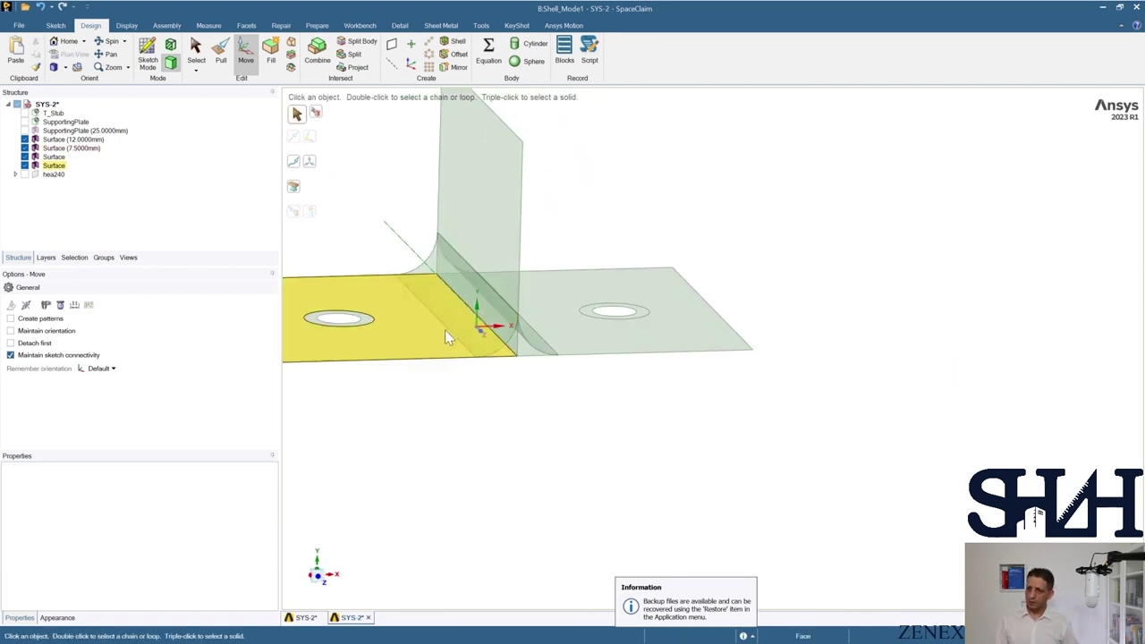
scroll(588, 366, "down", 2)
scroll(588, 381, "down", 2)
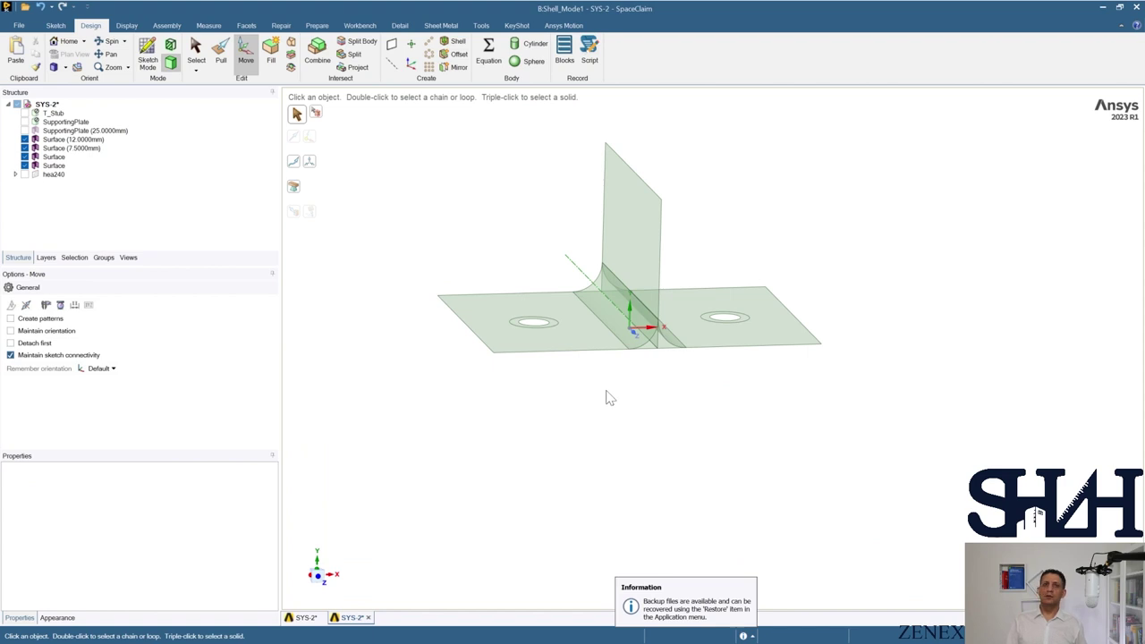
left_click(360, 25)
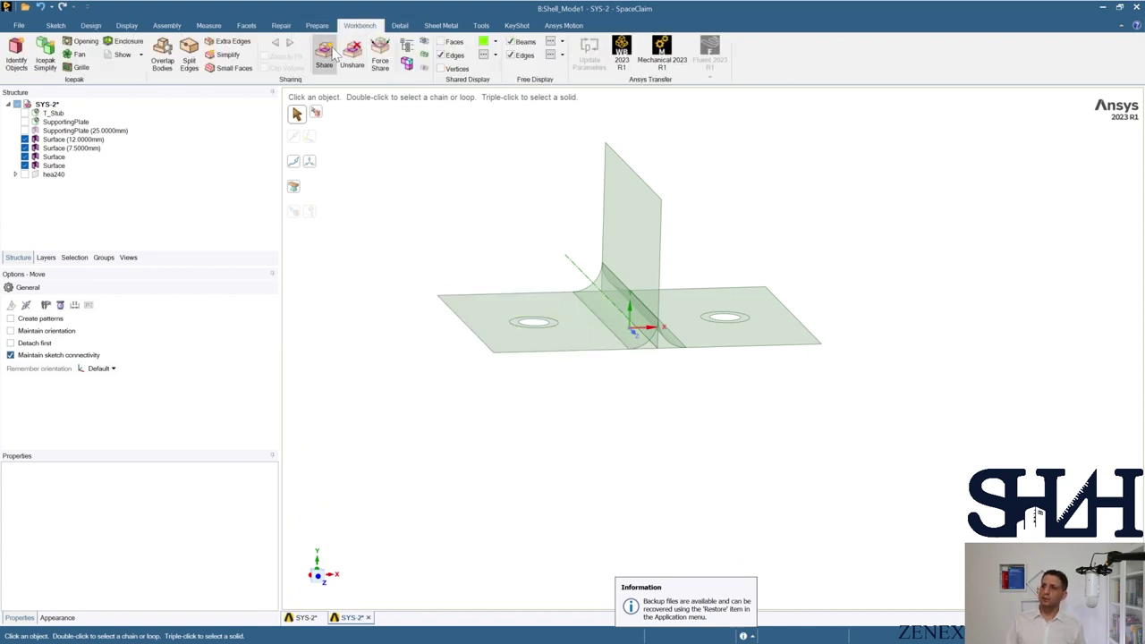
left_click(324, 55)
left_click(295, 163)
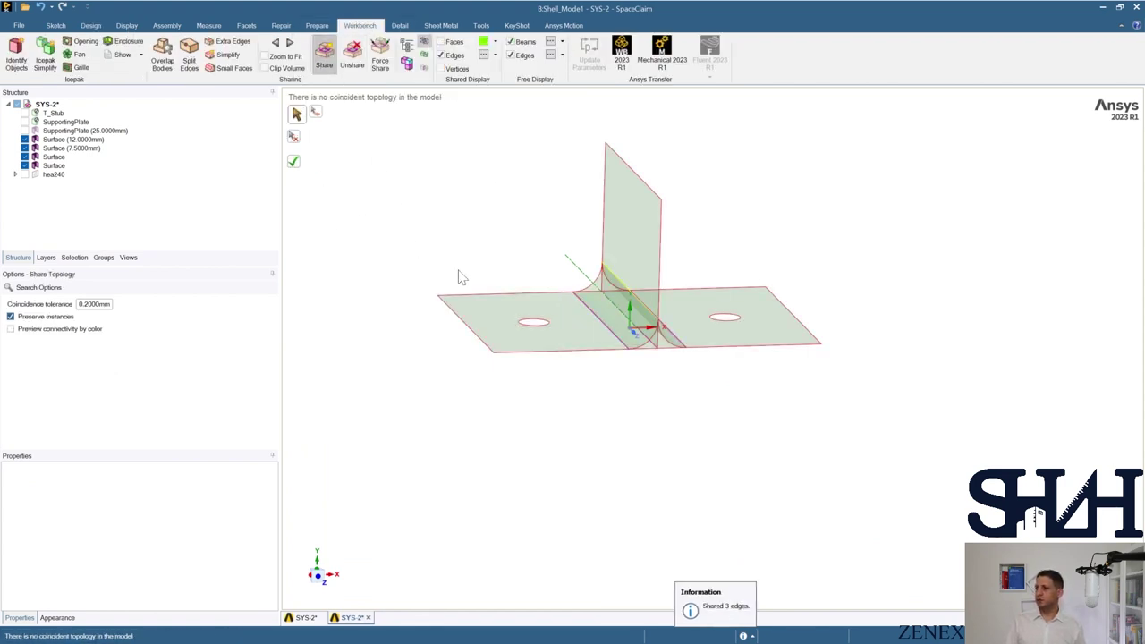
Hide the free edges and beams so only the shared edges are displayed, and inspect the connections.
middle_click_drag(468, 268, 411, 261)
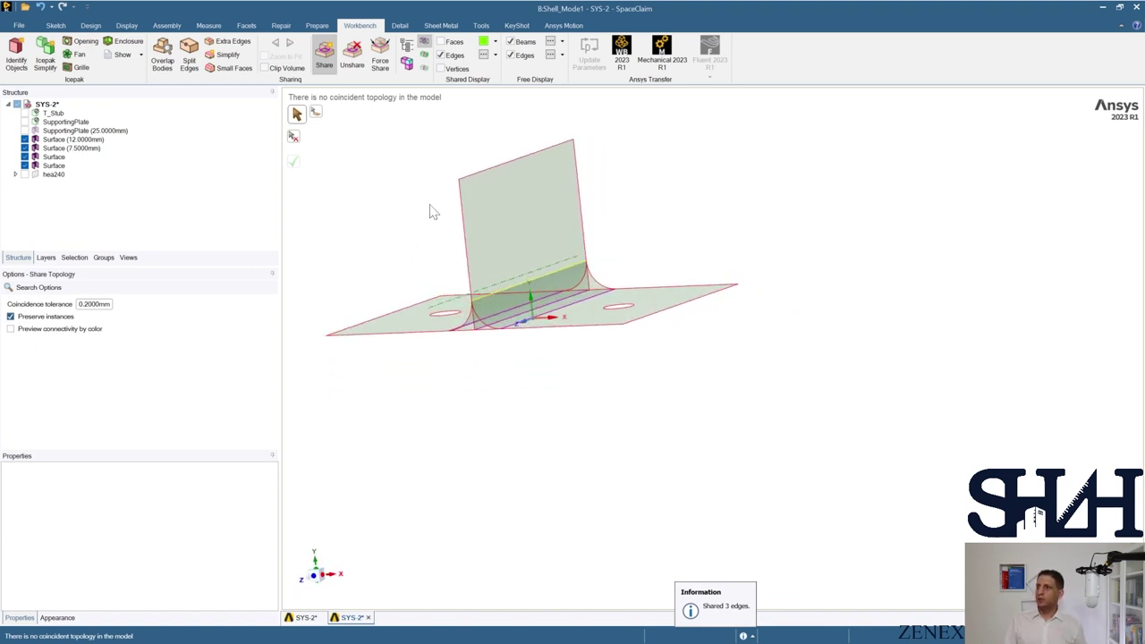
left_click(512, 55)
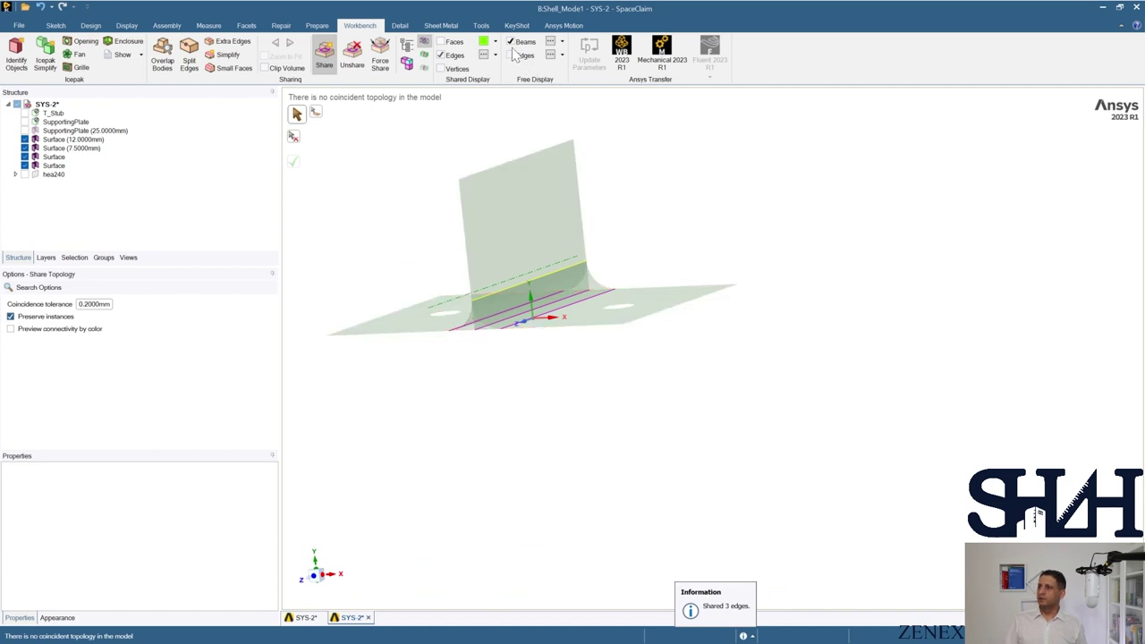
mouse_move(450, 174)
middle_mouse_down()
mouse_move(463, 176)
mouse_move(442, 161)
mouse_move(425, 169)
middle_mouse_up()
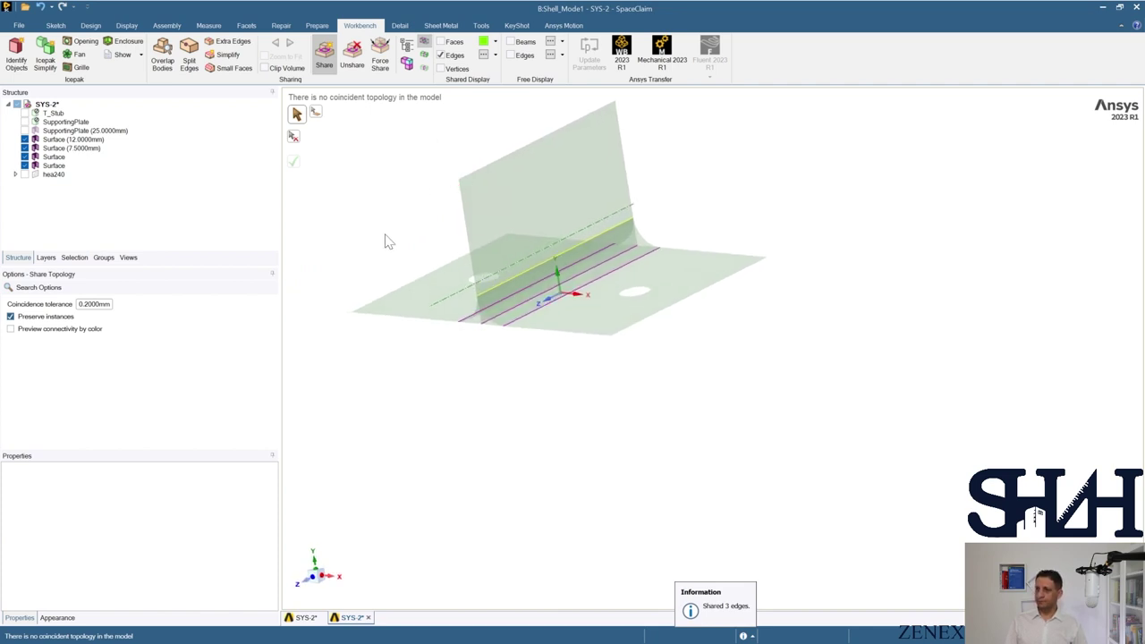
key("Escape")
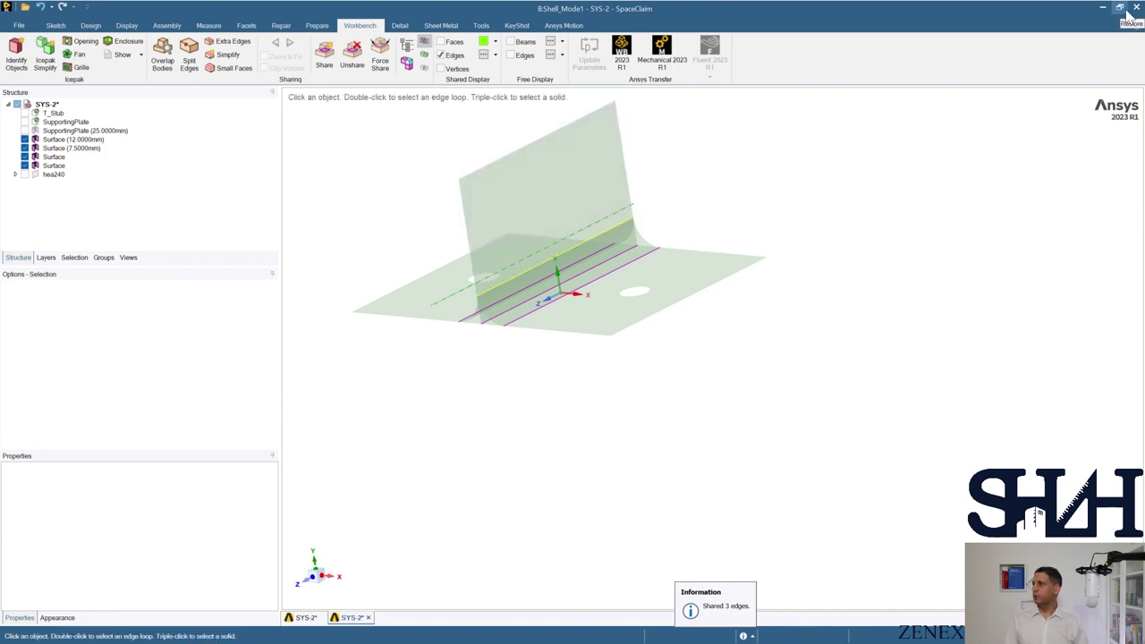
Close SpaceClaim and open the Shell_Mode1 model in Mechanical, re-reading the upstream data.
key("ctrl+s")
key("alt+F4")
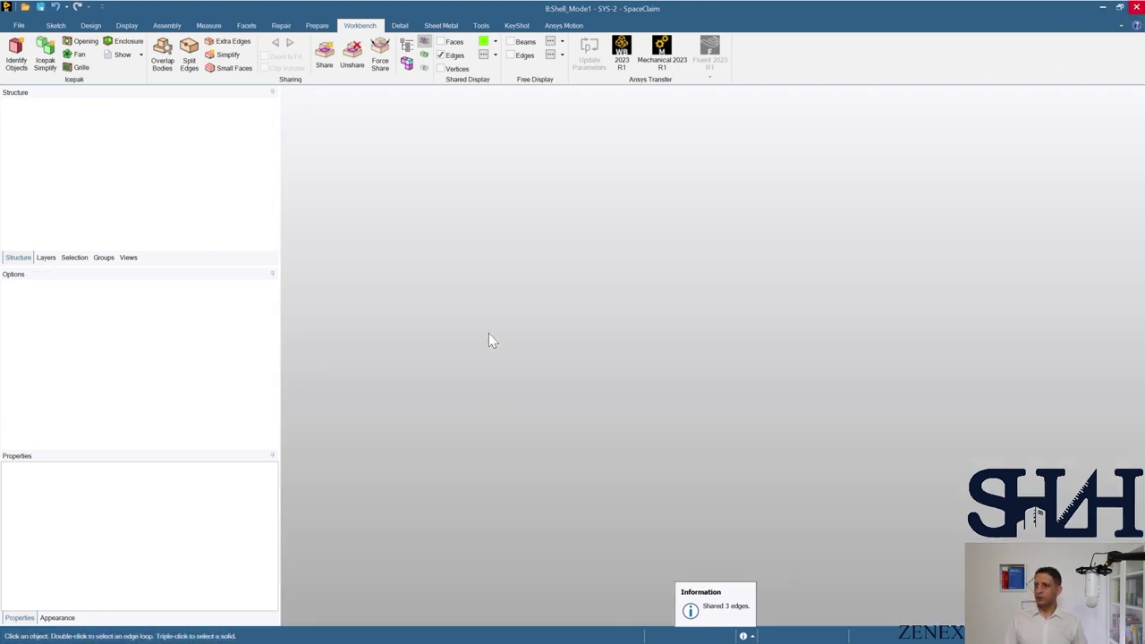
double_click(353, 169)
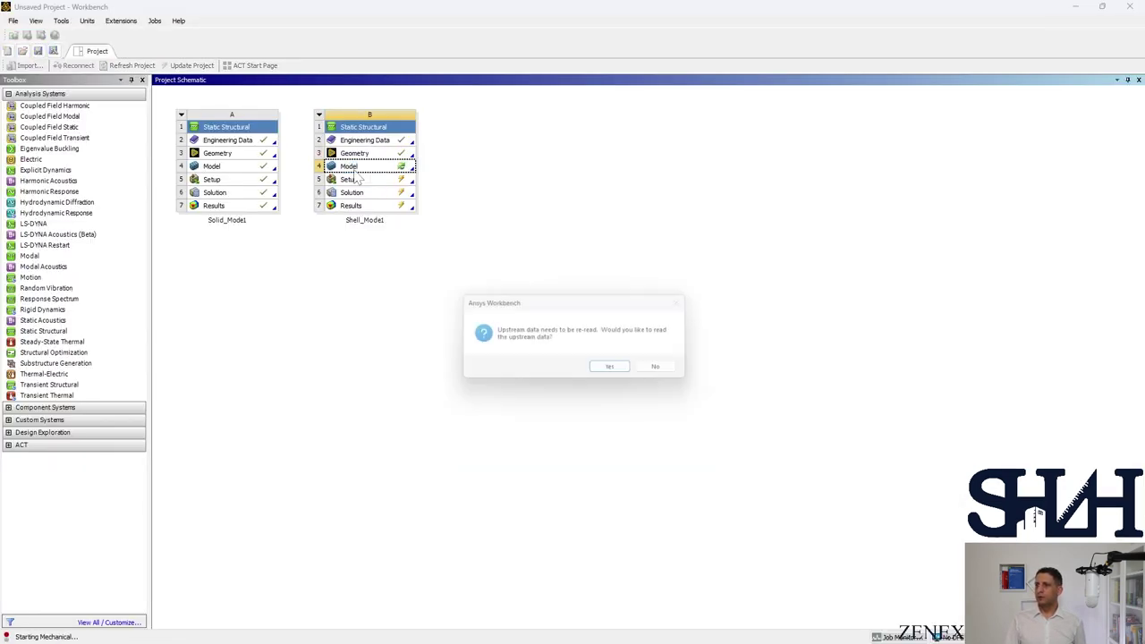
left_click(601, 374)
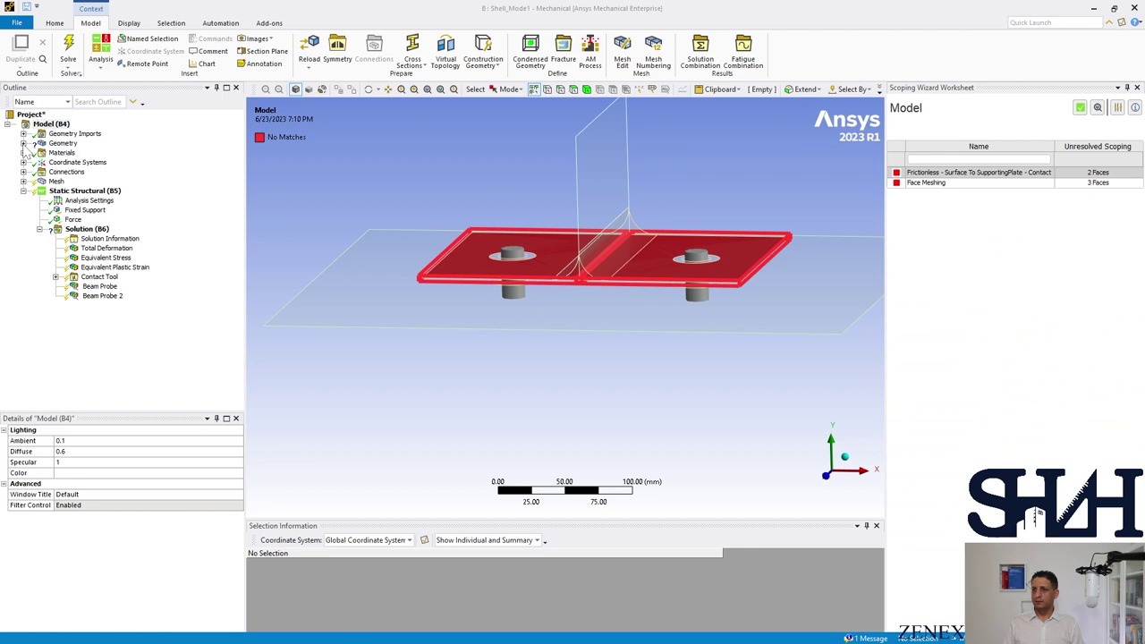
List the bodies of the model geometry and select the two new fillet surface bodies.
left_click(23, 143)
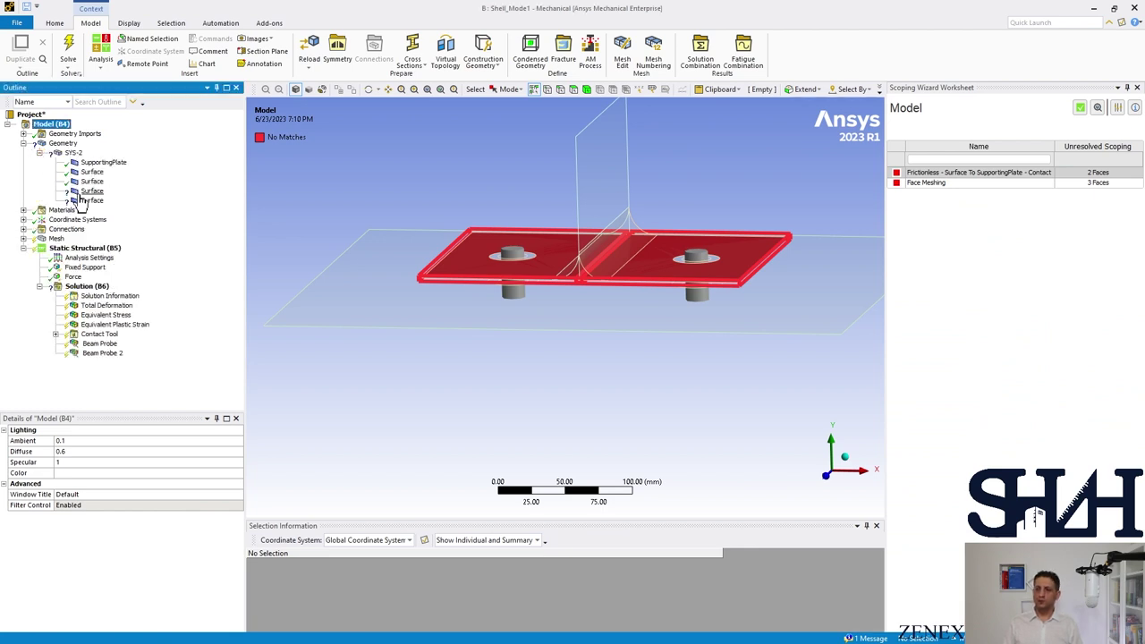
left_click(92, 182)
left_click(93, 191)
left_click(93, 201, "ctrl")
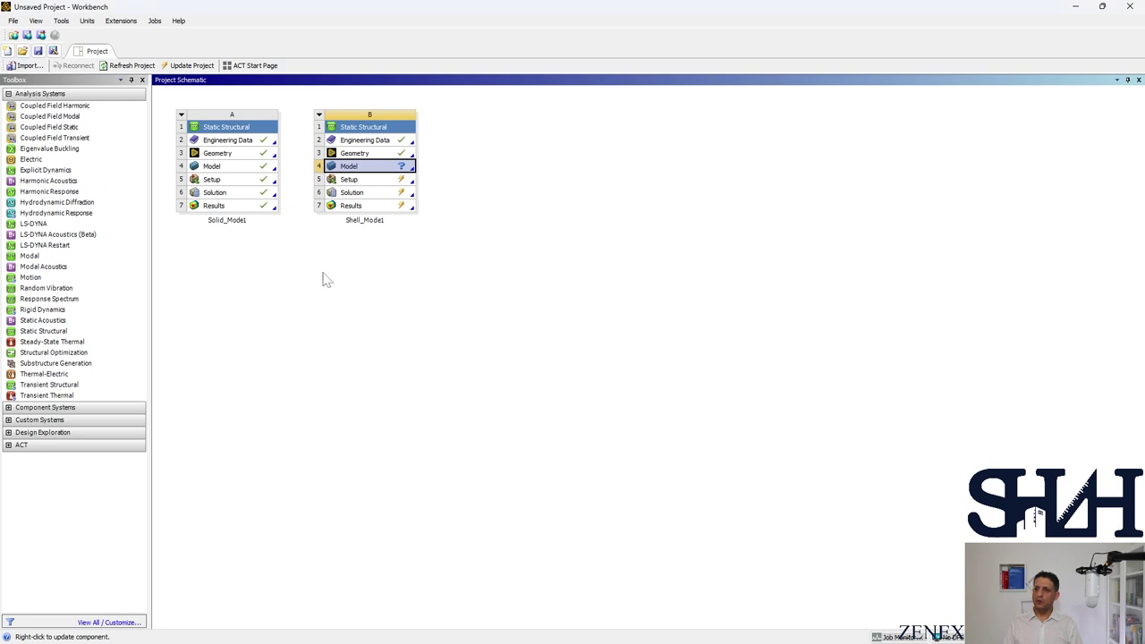
Reopen the Shell_Mode1 geometry in SpaceClaim, set the thickness of both fillet surfaces to 7.5 mm and return to Workbench.
double_click(362, 154)
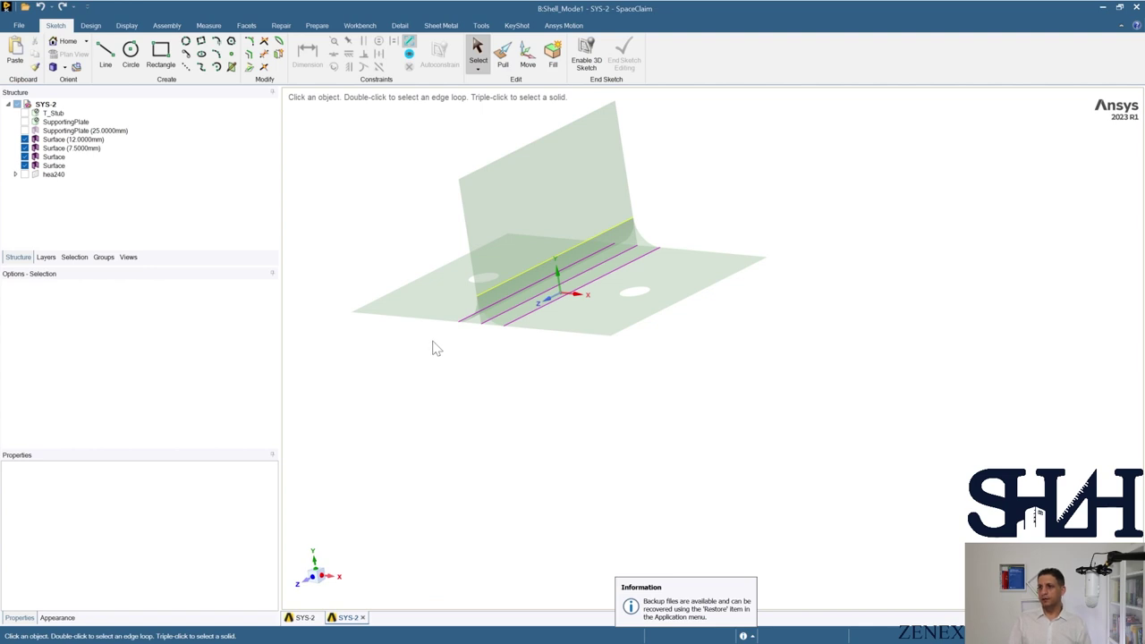
left_click(54, 156)
left_click(53, 165, "ctrl")
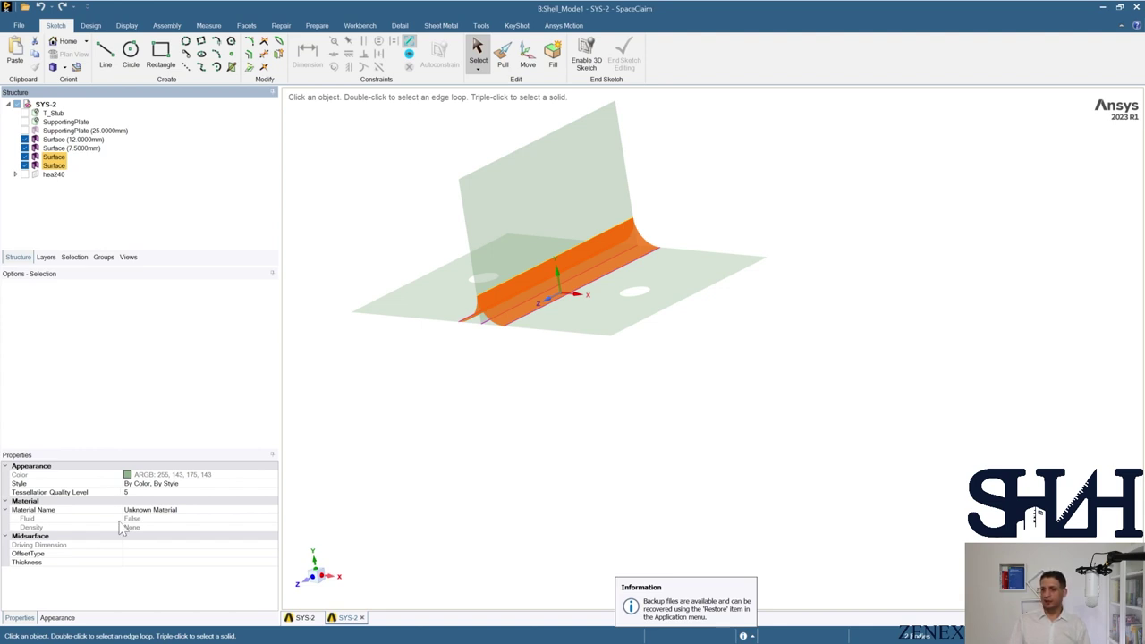
left_click(139, 563)
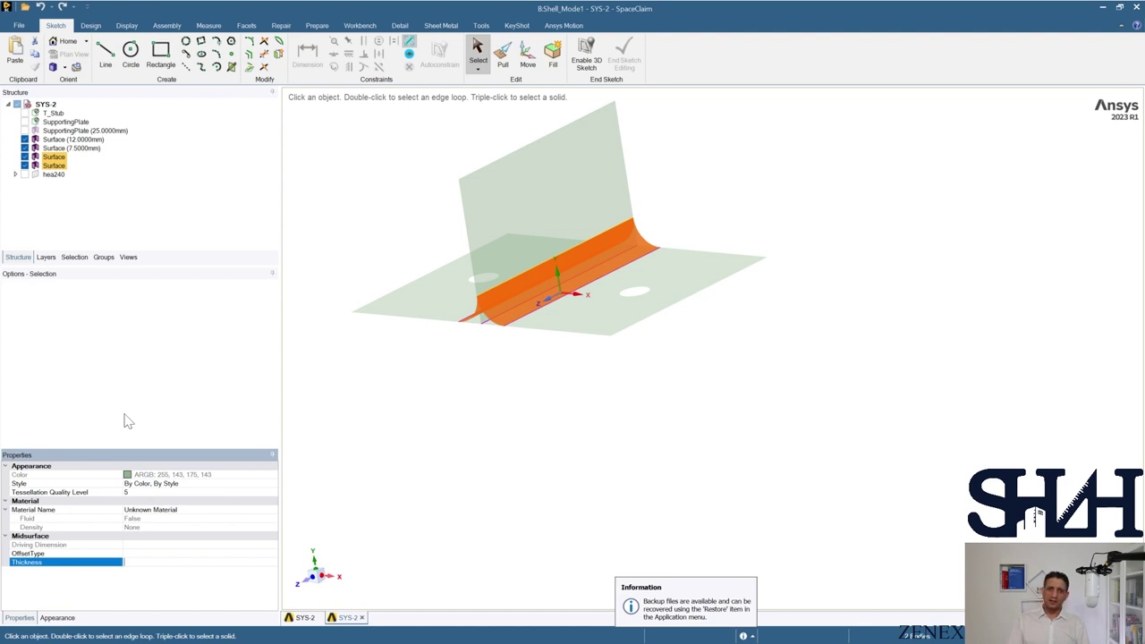
key("Return")
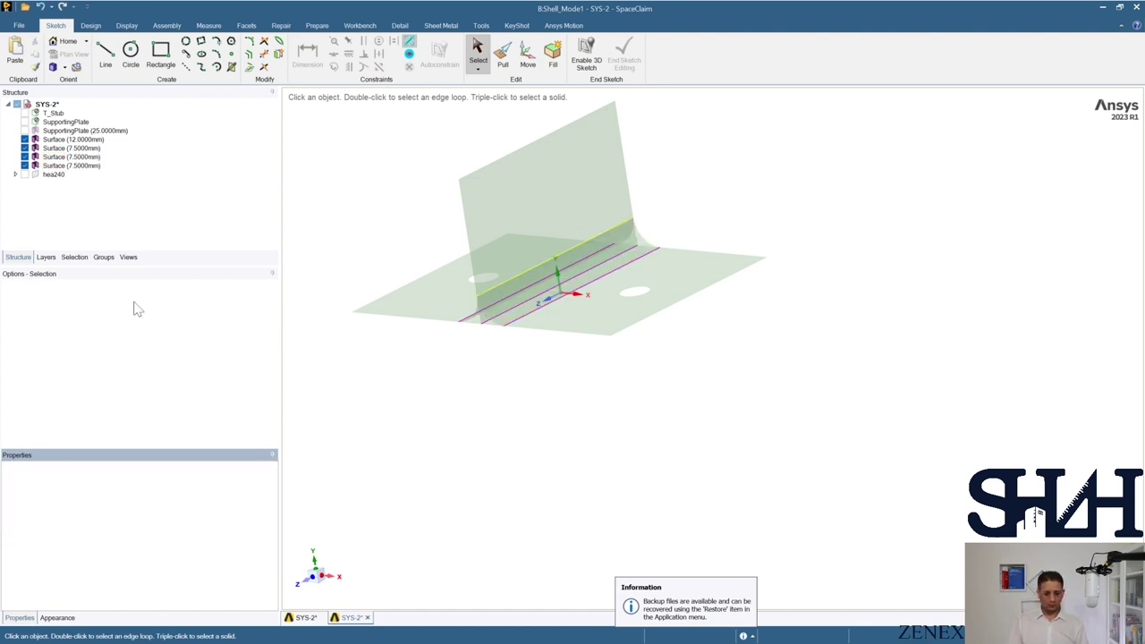
key("alt+Tab")
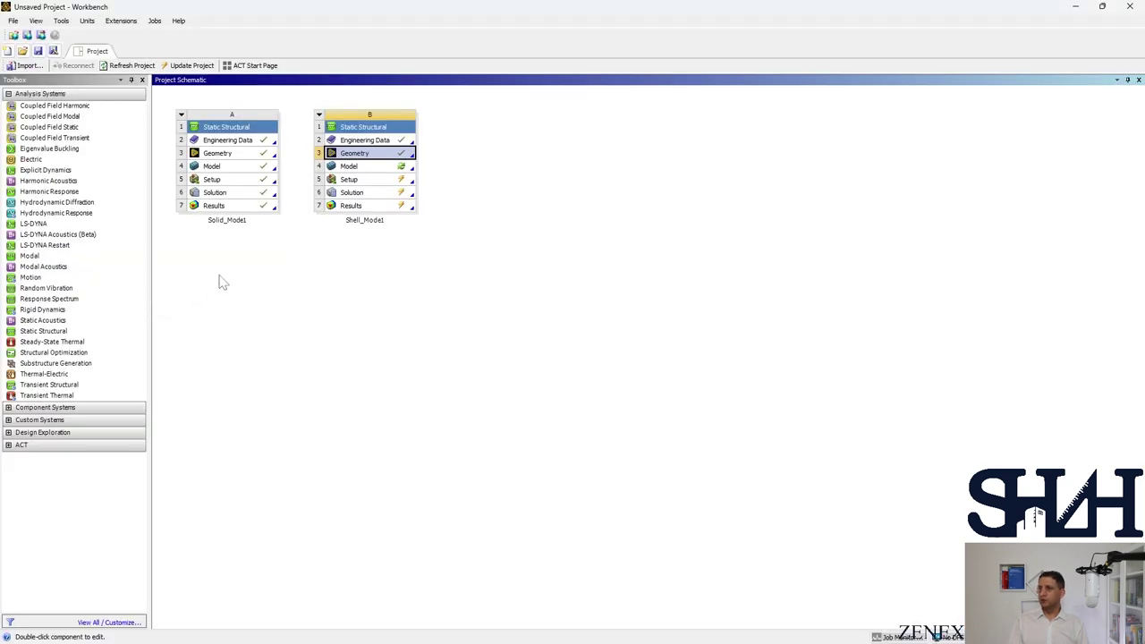
Open the Shell_Mode1 model with its upstream data re-read and assign material S235 to the two new fillet surface bodies.
double_click(361, 167)
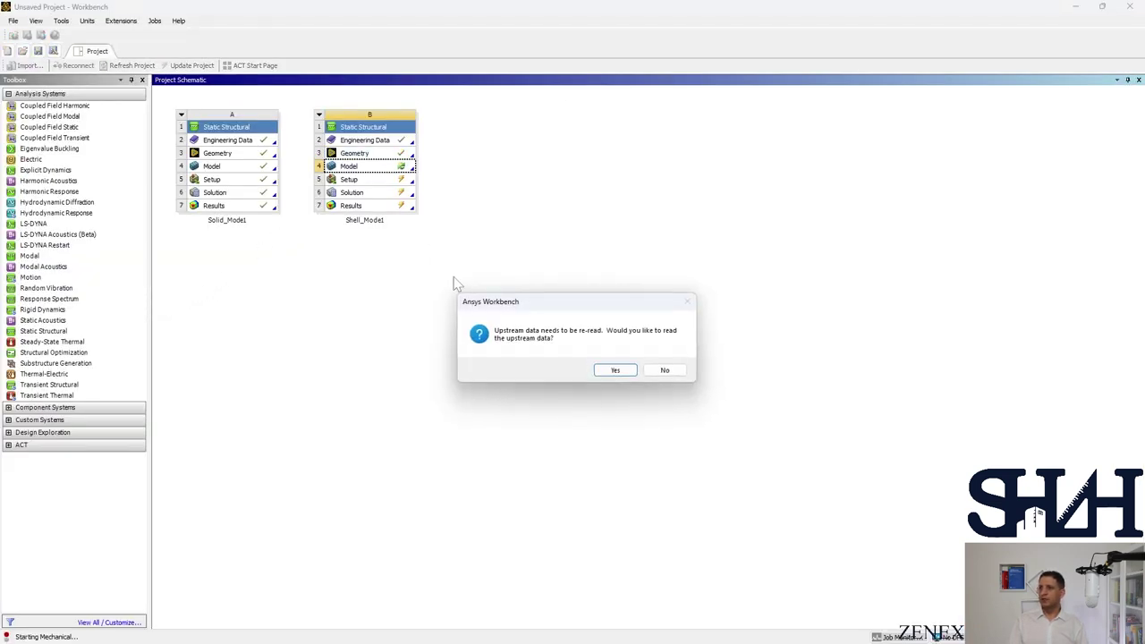
left_click(615, 370)
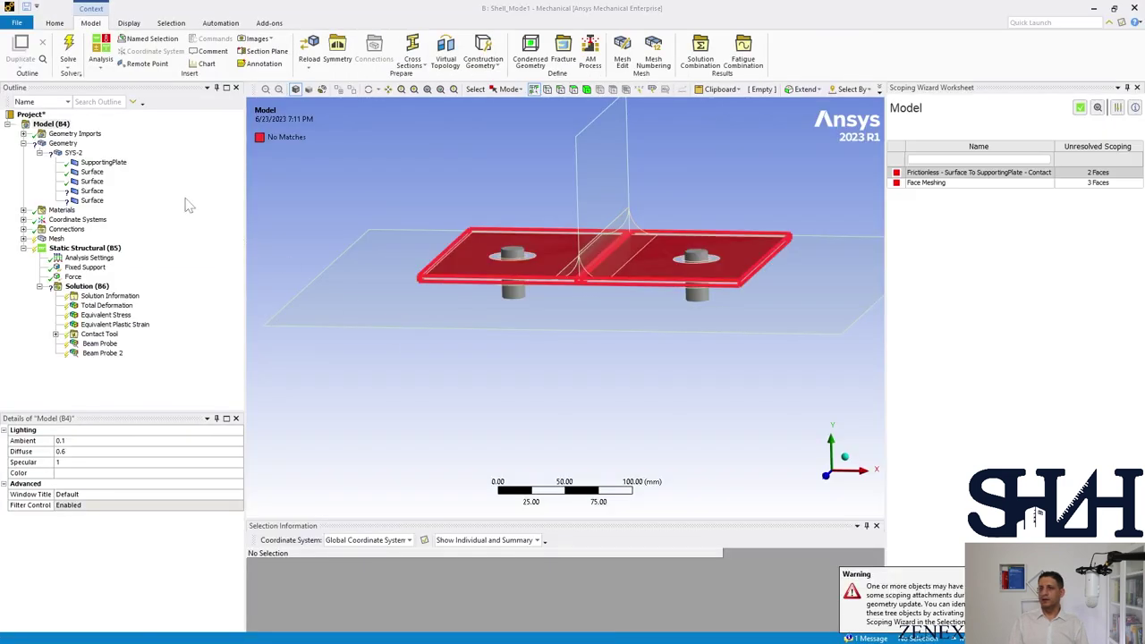
left_click(92, 192)
left_click(92, 200, "ctrl")
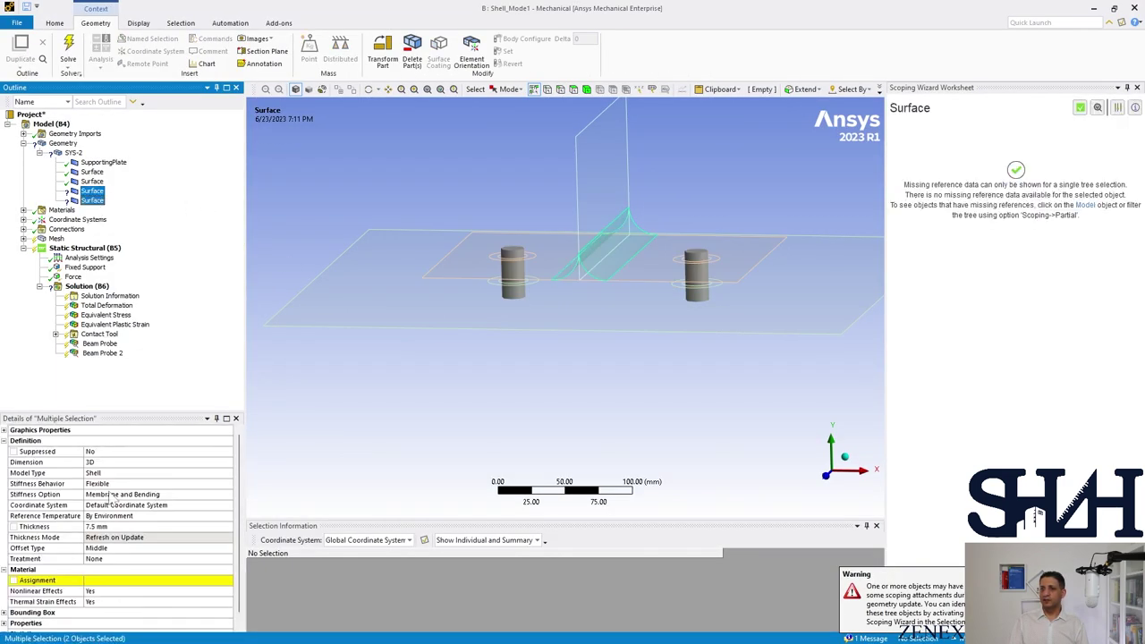
left_click(154, 592)
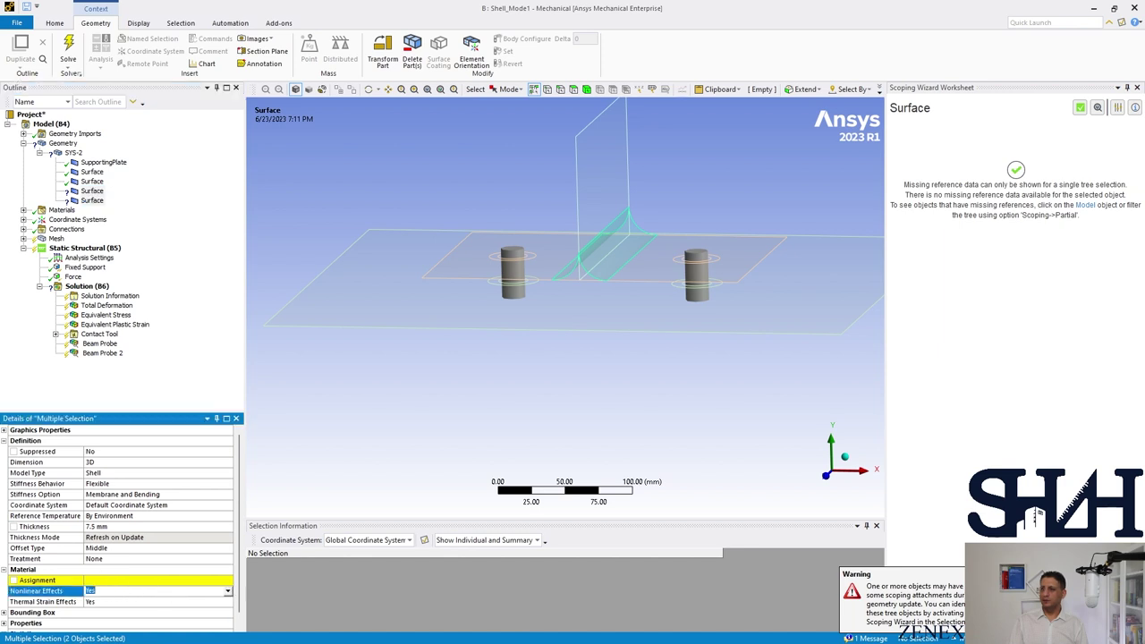
left_click(219, 582)
left_click(228, 582)
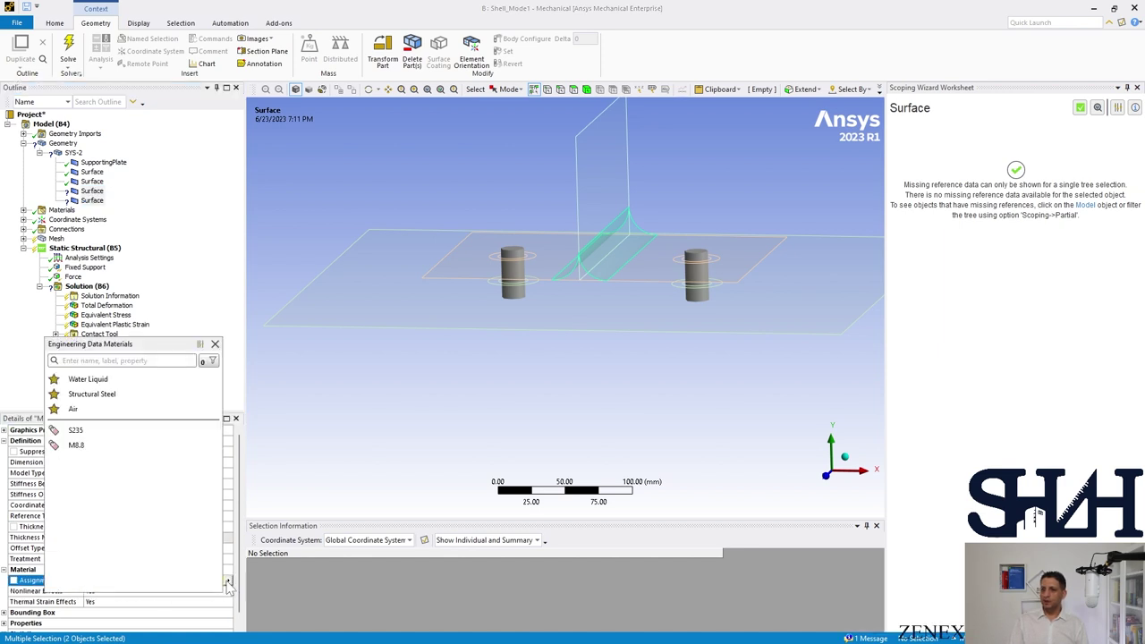
left_click(124, 434)
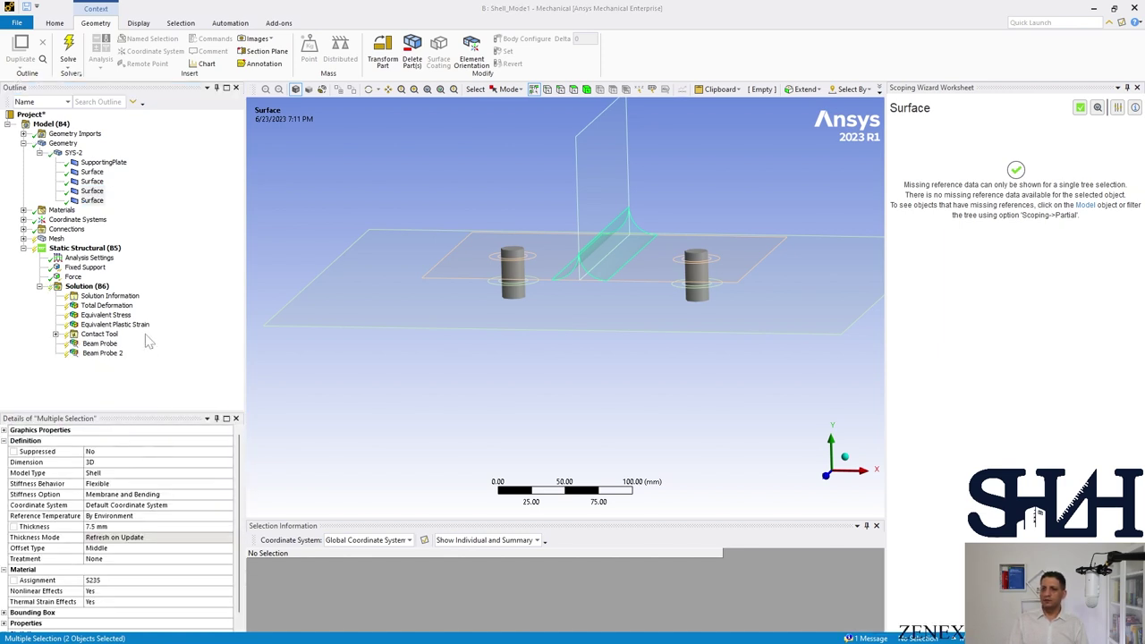
Add the four T-stub flange faces to the contact side of the frictionless contact with the supporting plate.
left_click(23, 229)
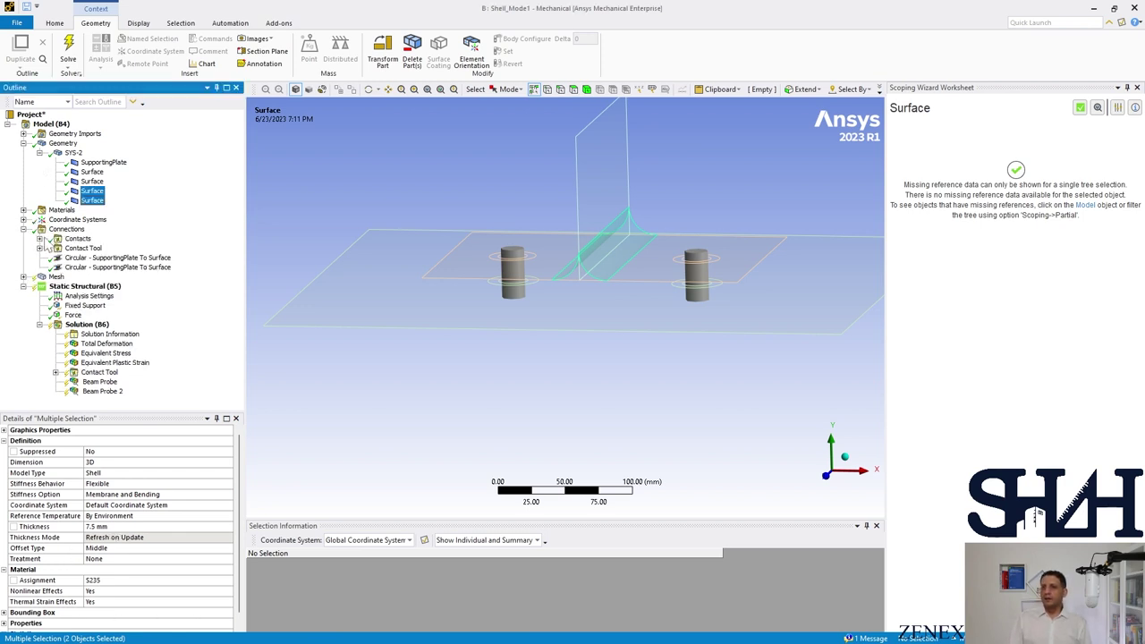
left_click(39, 239)
left_click(134, 248)
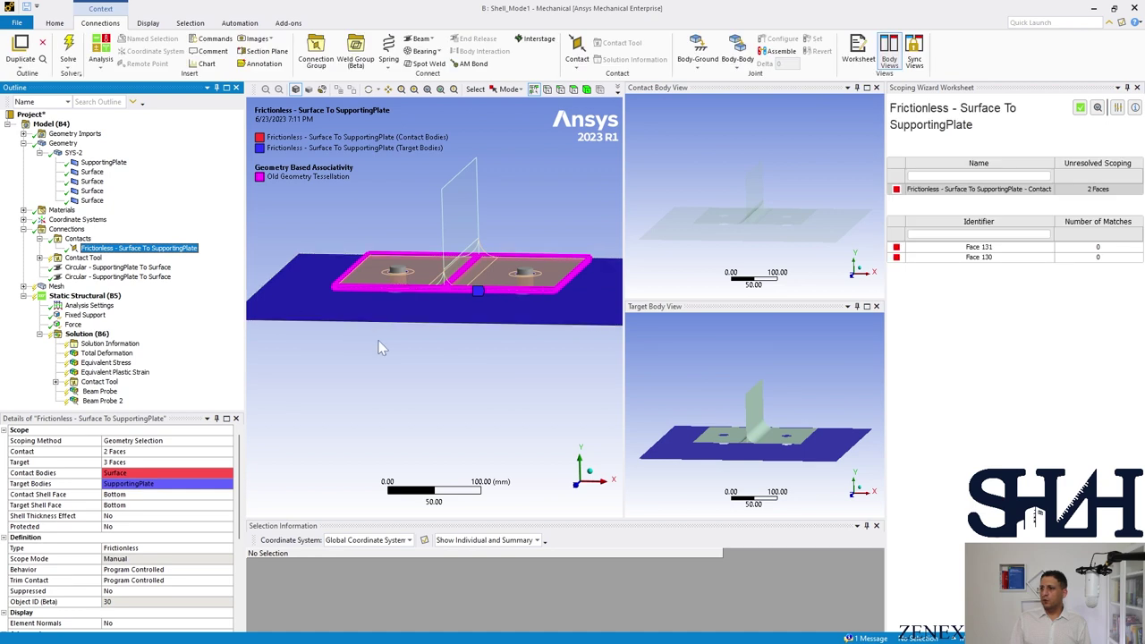
middle_click_drag(385, 347, 390, 324)
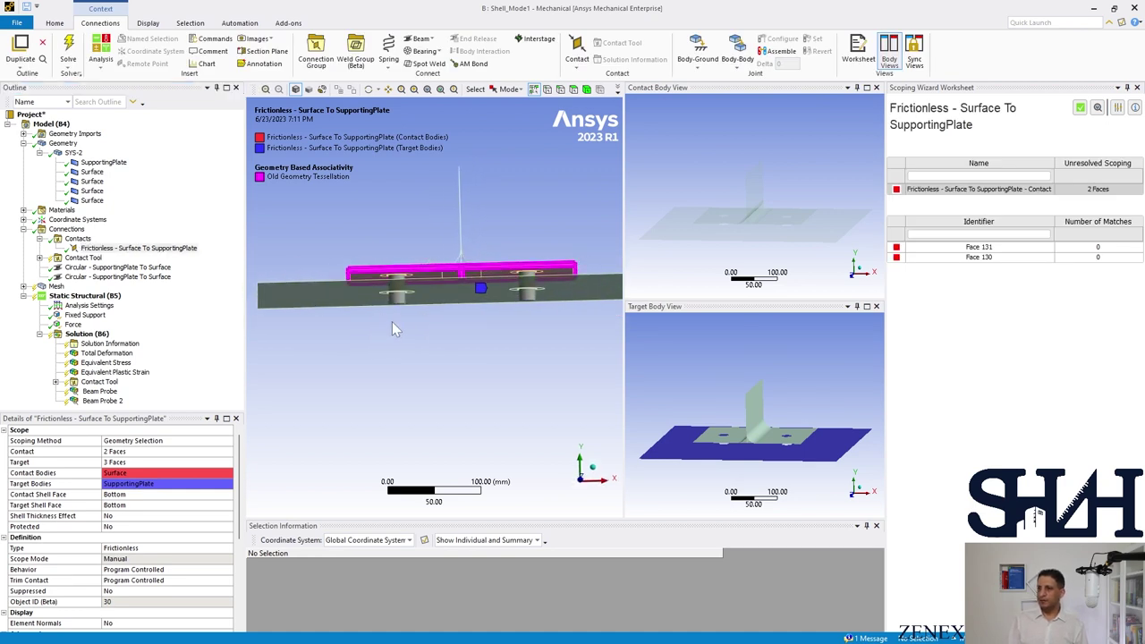
scroll(408, 320, "up", 5)
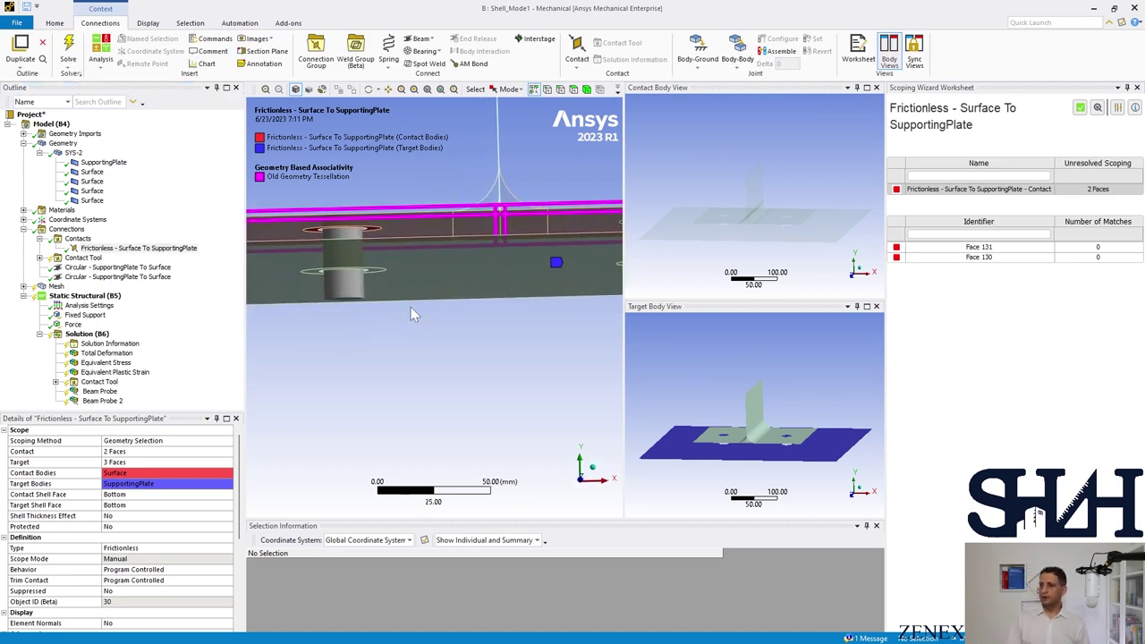
scroll(411, 309, "up", 2)
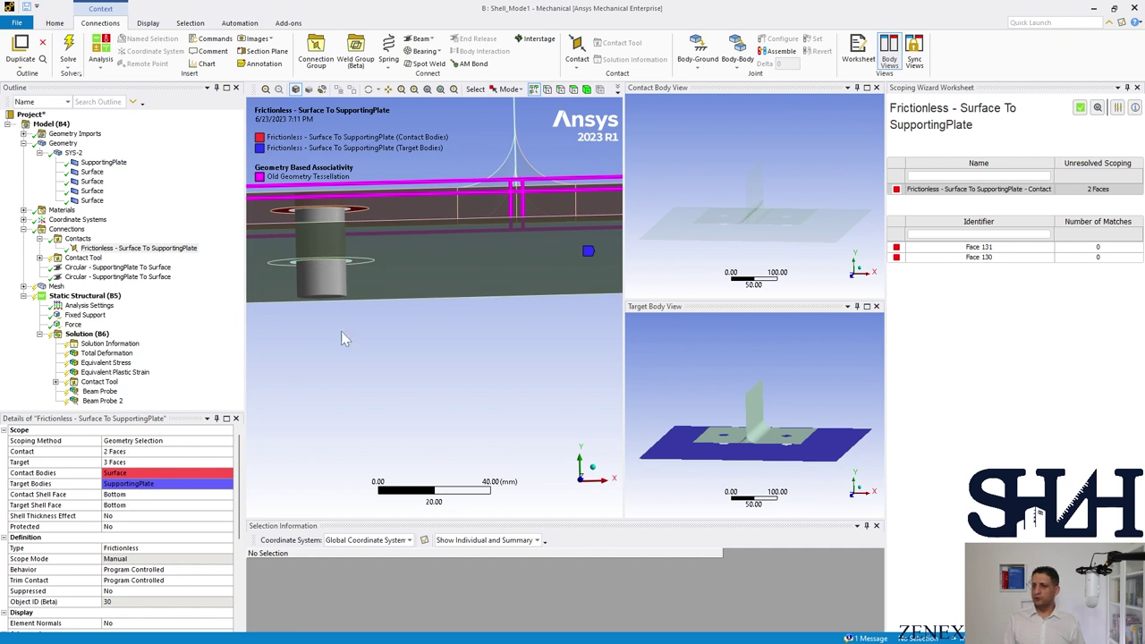
left_click(396, 224)
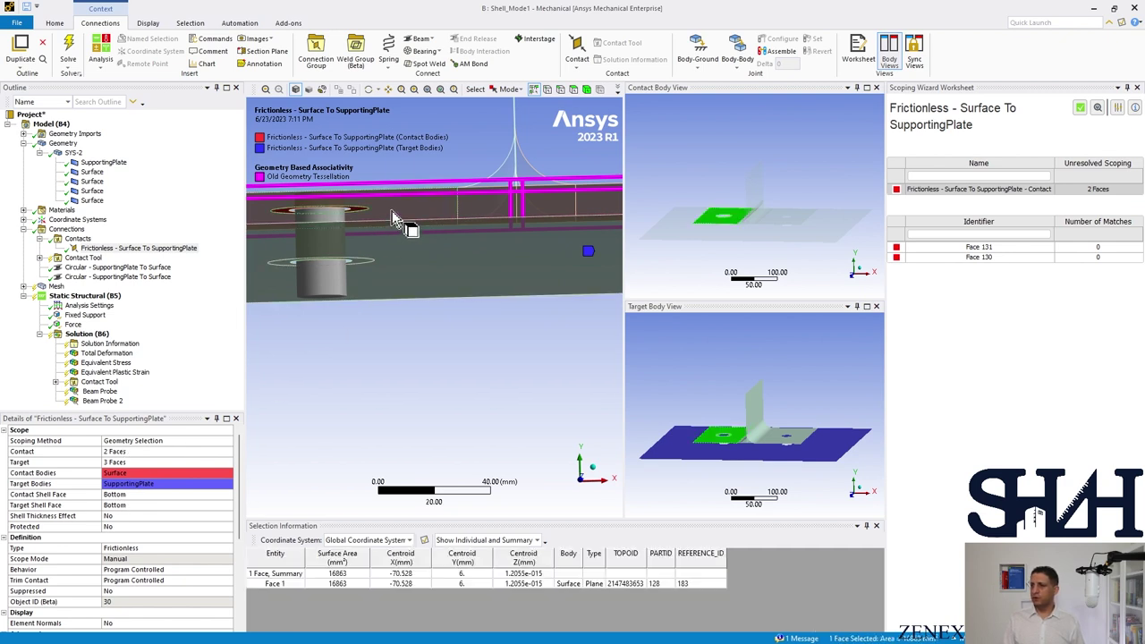
left_click(480, 221, "ctrl")
left_click(546, 193, "ctrl")
middle_click_drag(546, 192, 422, 203, "ctrl")
left_click(485, 227, "ctrl")
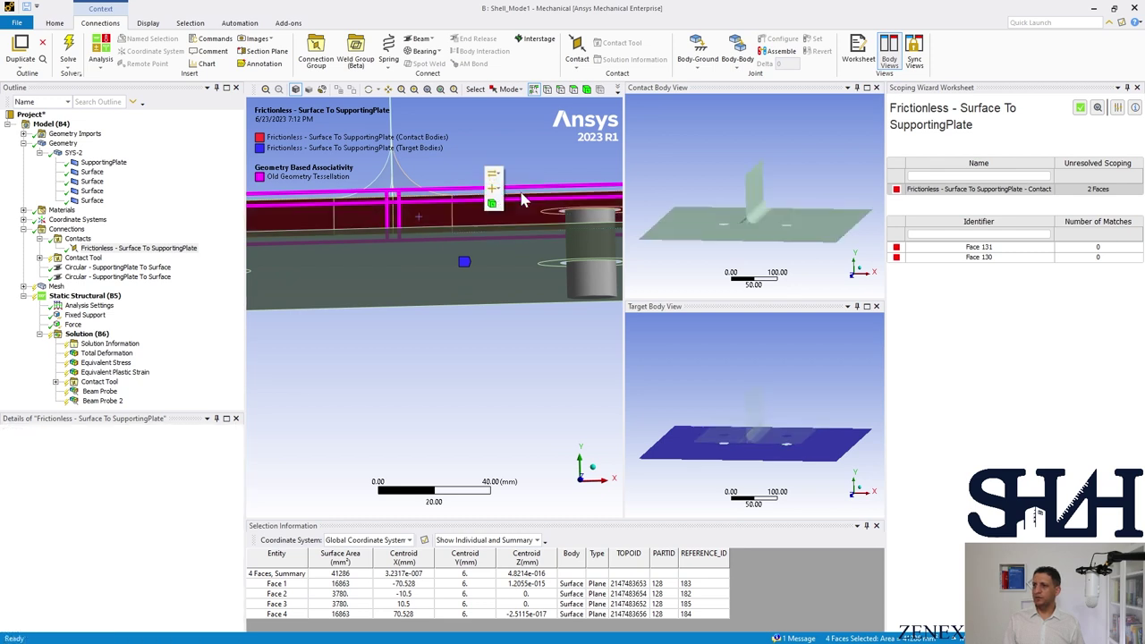
left_click(333, 384)
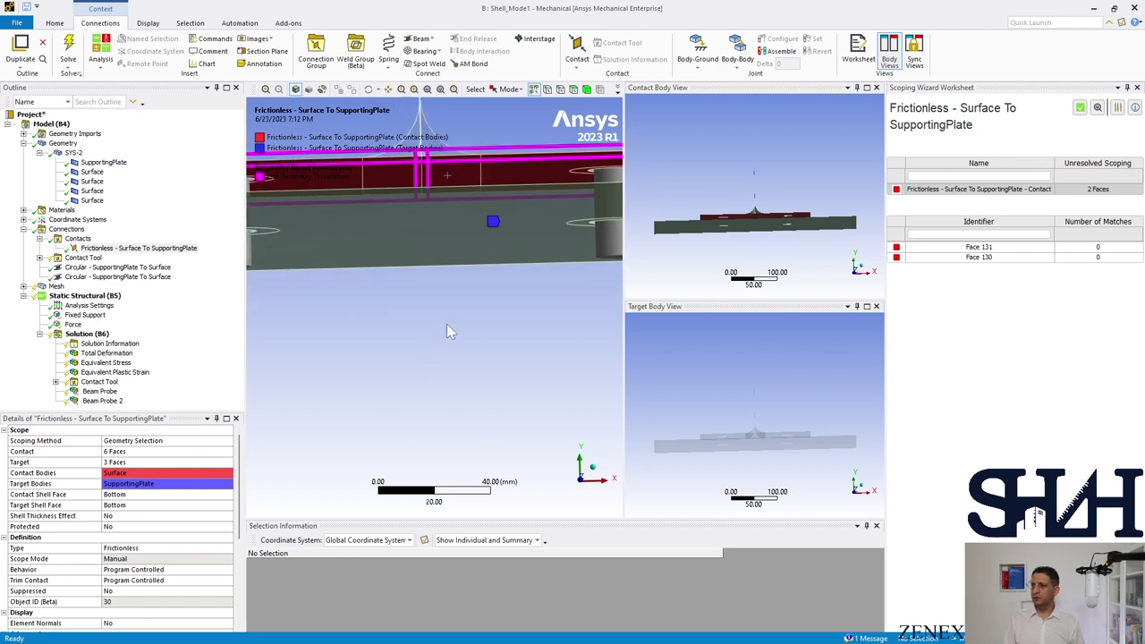
scroll(447, 323, "down", 2)
middle_click_drag(447, 323, 439, 337)
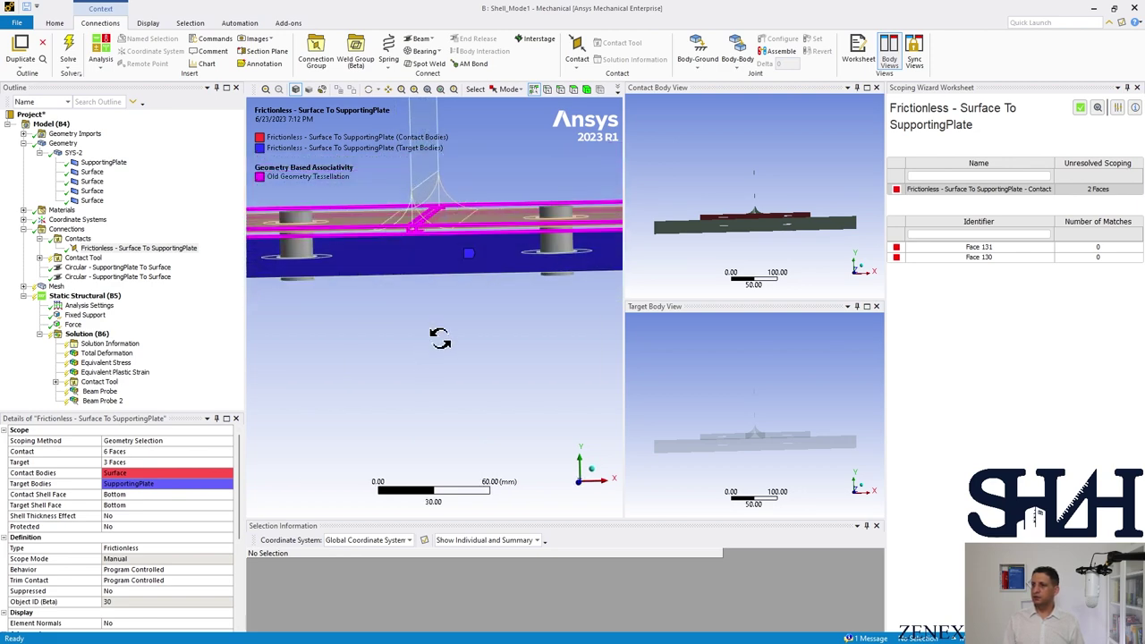
Check the frictionless contact's interface treatment and offset, and the definition of the first circular beam connection.
left_click(40, 239)
left_click(40, 239)
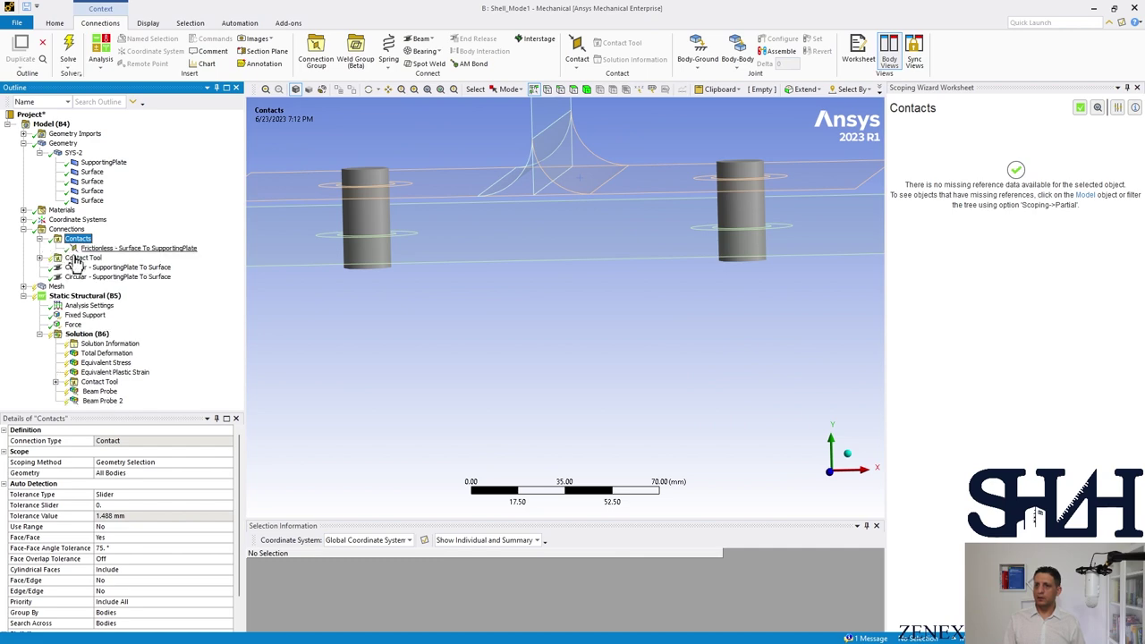
left_click(112, 248)
scroll(110, 580, "down", 5)
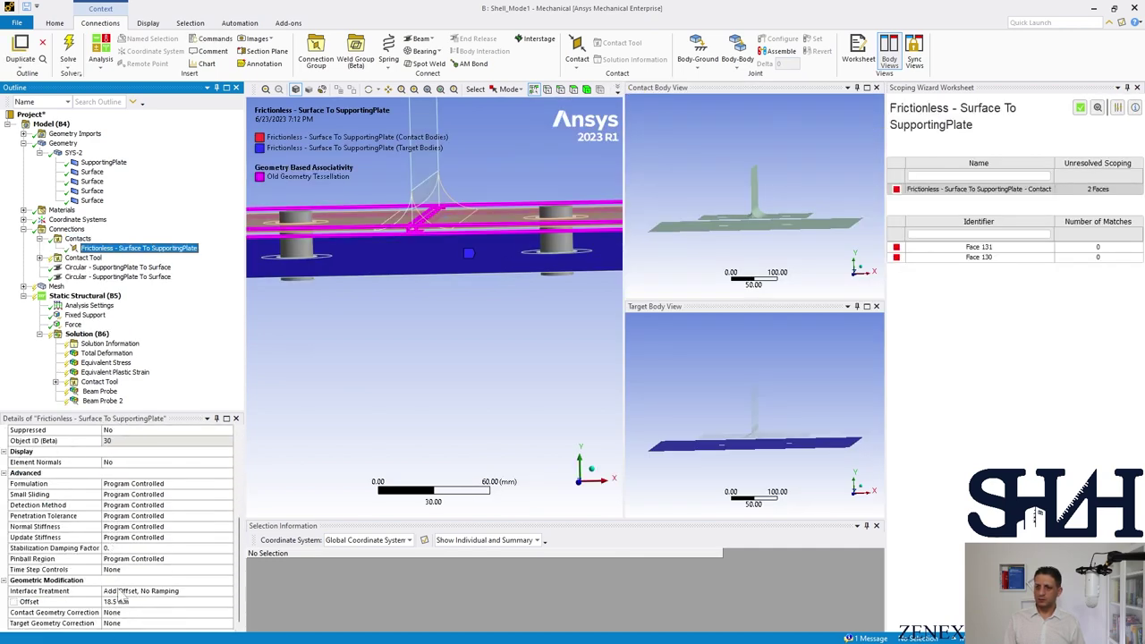
left_click(39, 239)
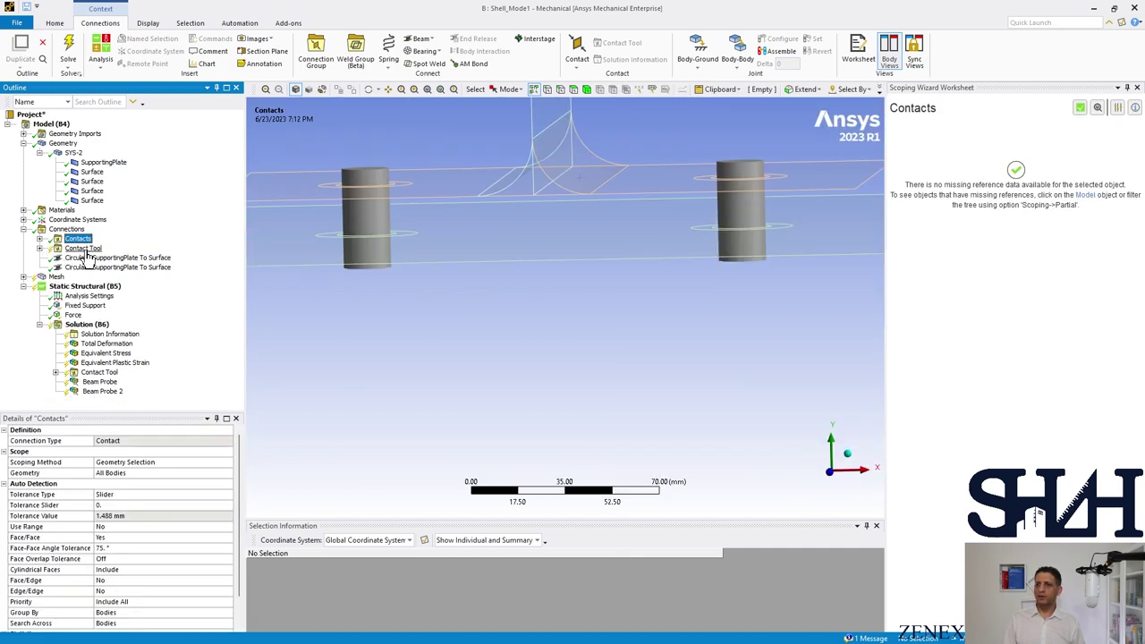
left_click(86, 257)
mouse_move(400, 306)
middle_mouse_down()
mouse_move(424, 316)
mouse_move(421, 307)
middle_mouse_up()
Delete the existing Face Meshing control that refers to the old T-stub faces.
left_click(23, 276)
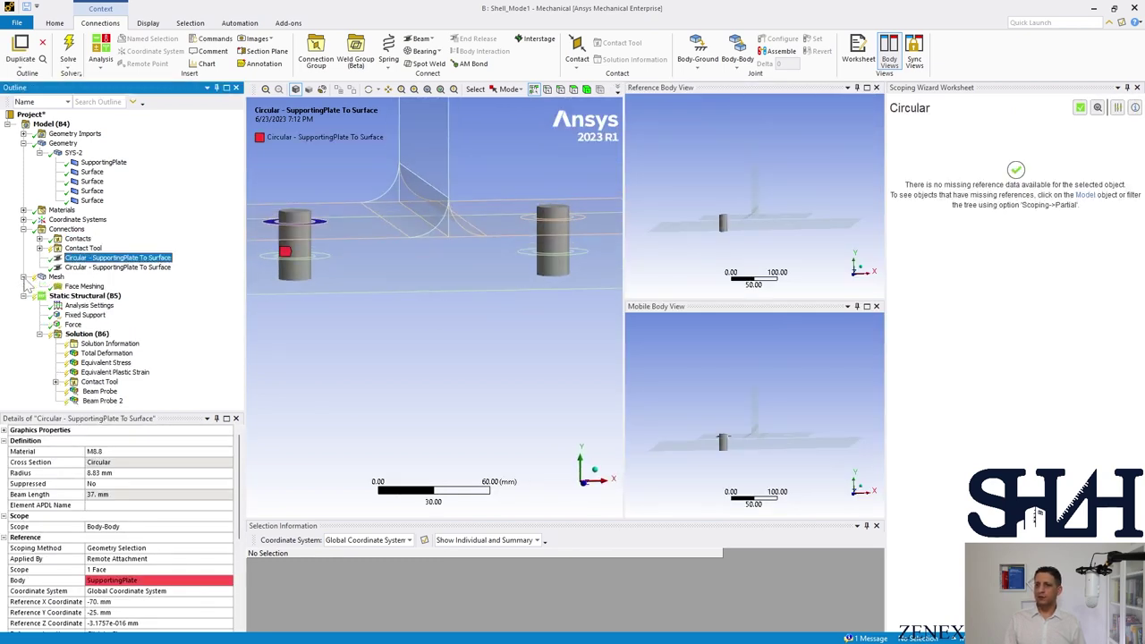
left_click(84, 286)
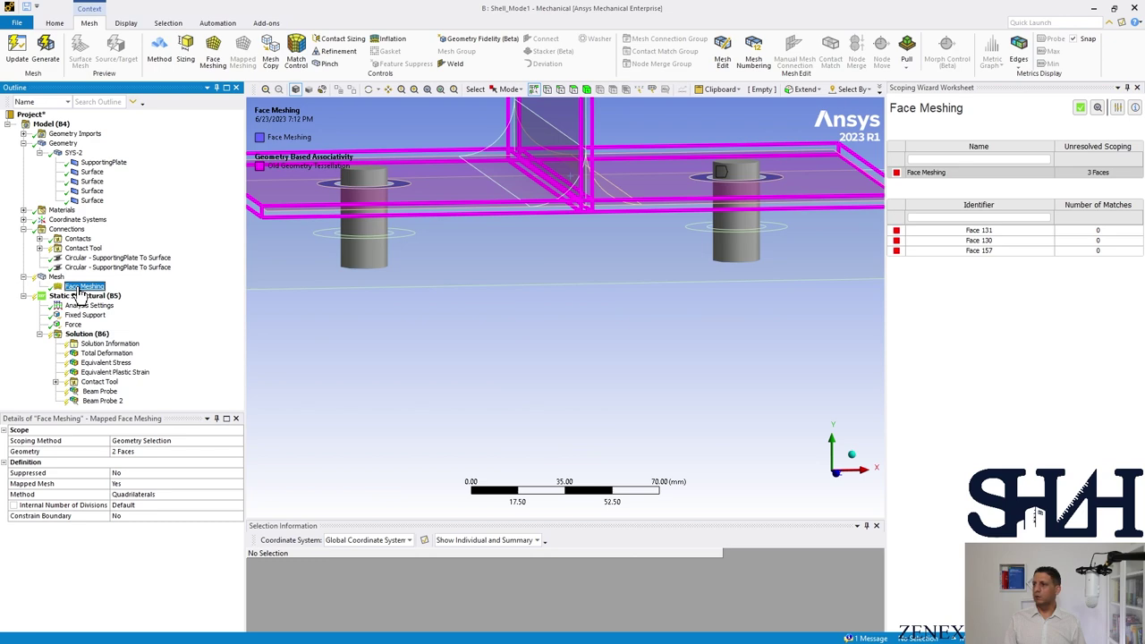
right_click(77, 288)
left_click(134, 474)
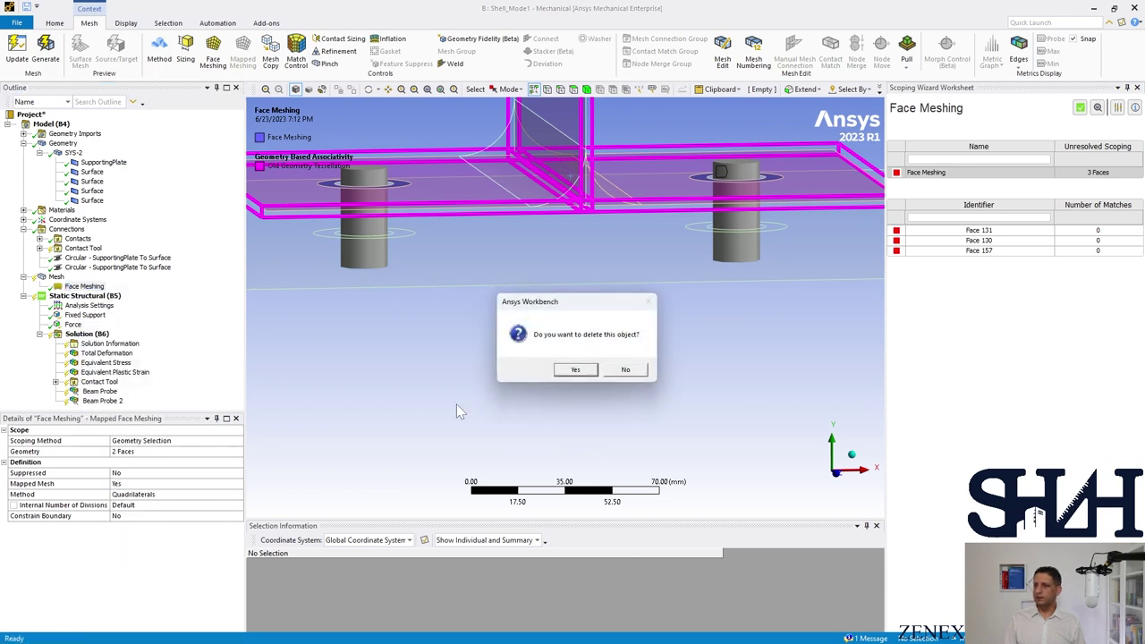
left_click(575, 370)
Insert a new Face Meshing control scoped to all T-stub web, flange and fillet faces, and generate the mesh.
right_click(52, 276)
mouse_move(135, 282)
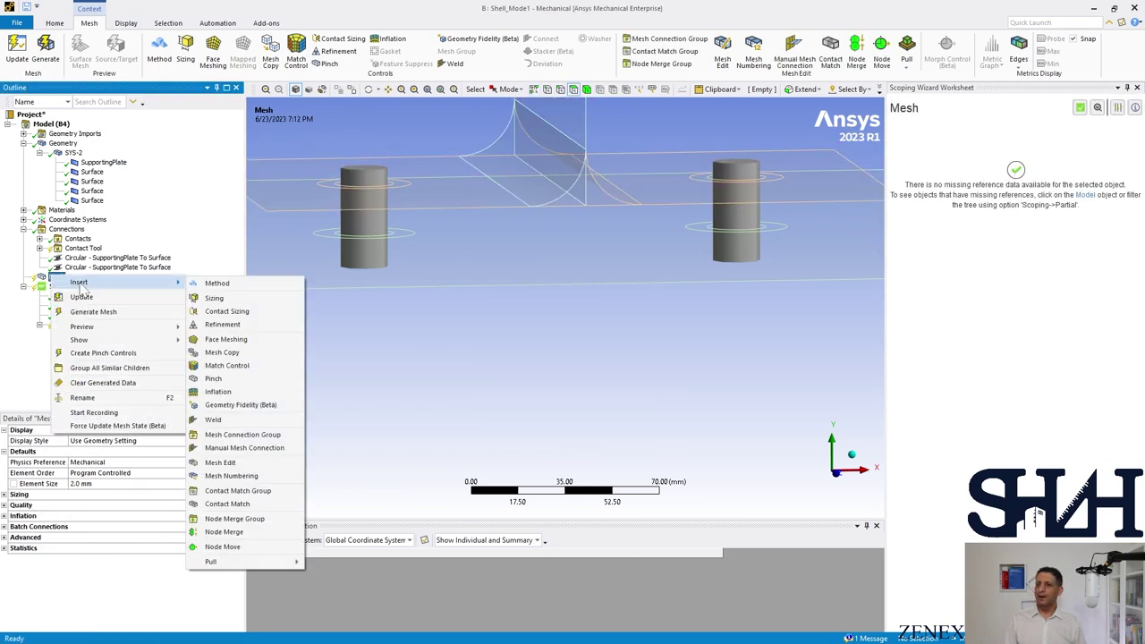
left_click(225, 340)
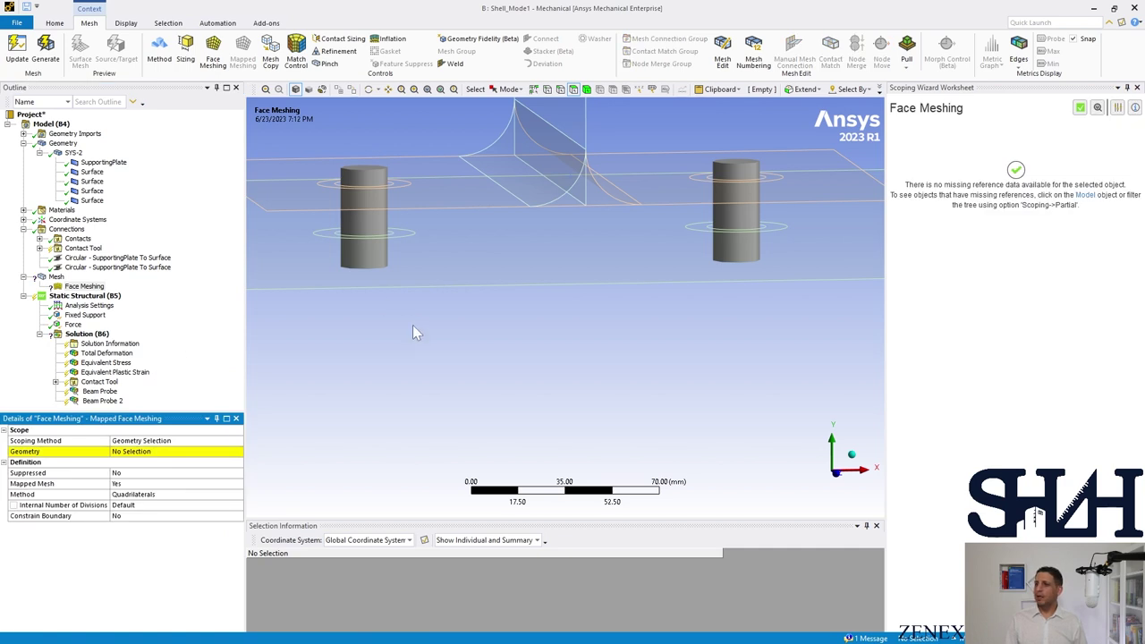
scroll(421, 331, "down", 3)
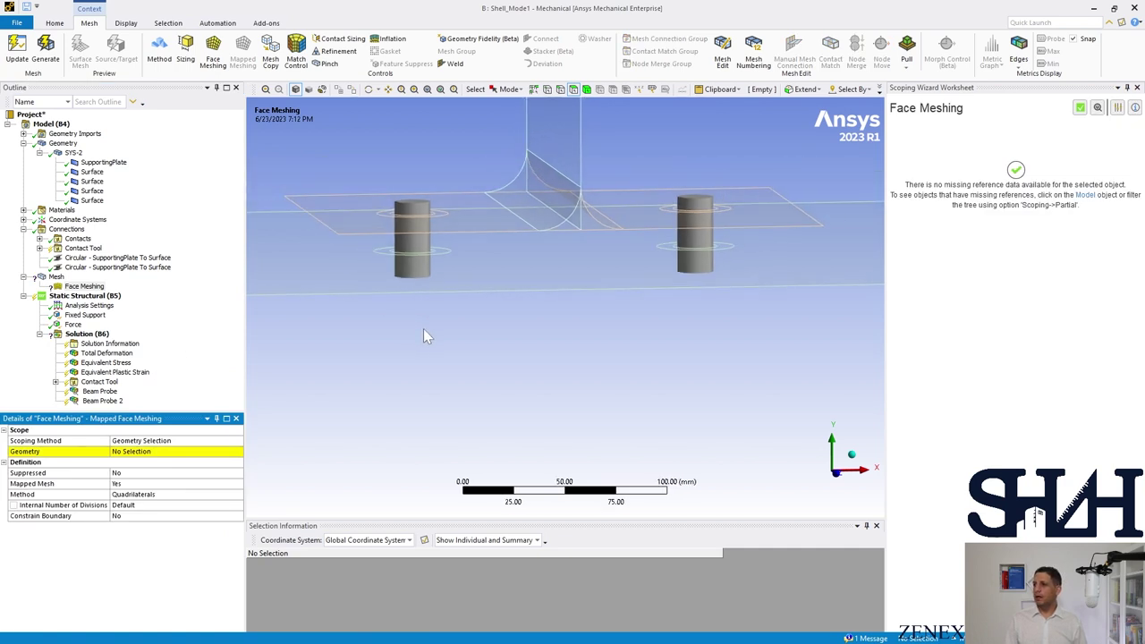
left_click(834, 480)
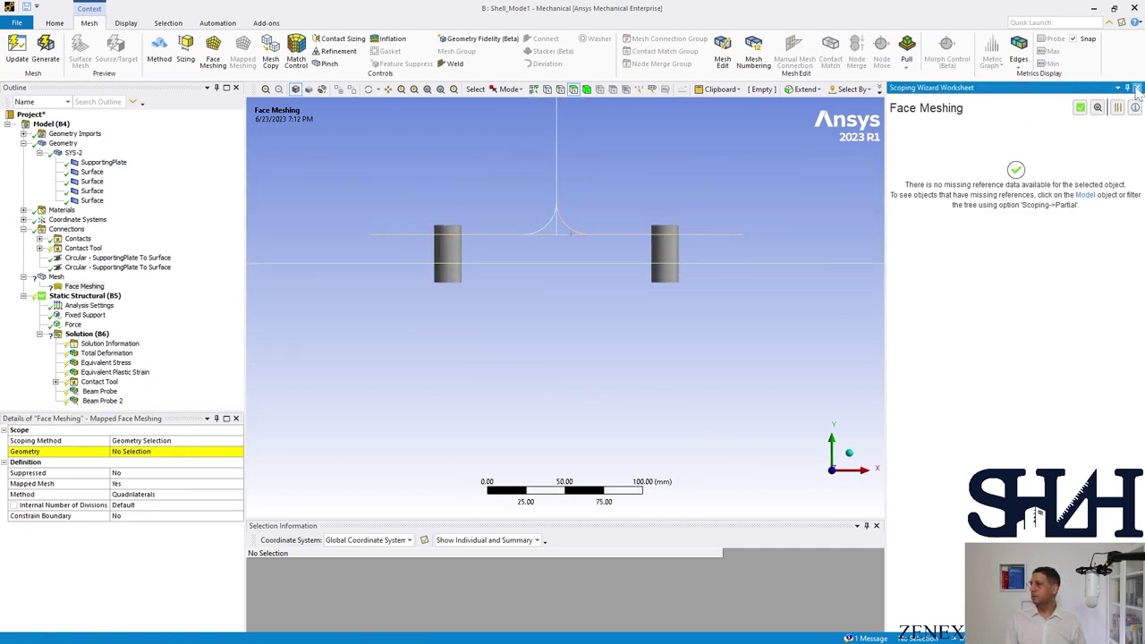
left_click(1137, 89)
scroll(711, 271, "down", 3)
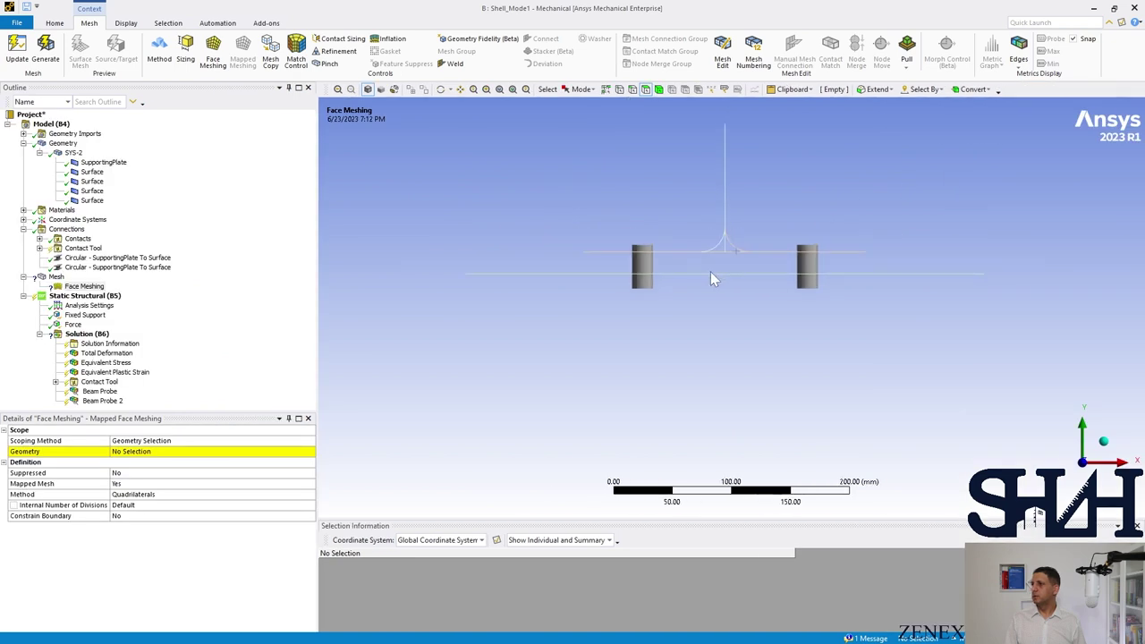
left_click(580, 90)
left_click(587, 117)
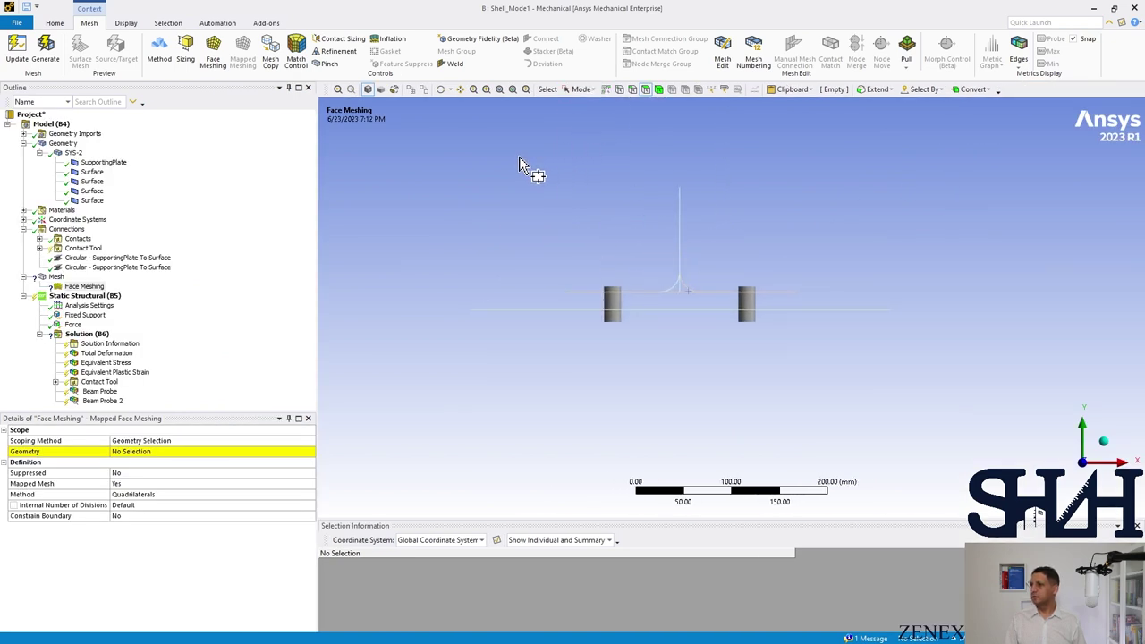
left_click_drag(538, 159, 818, 313)
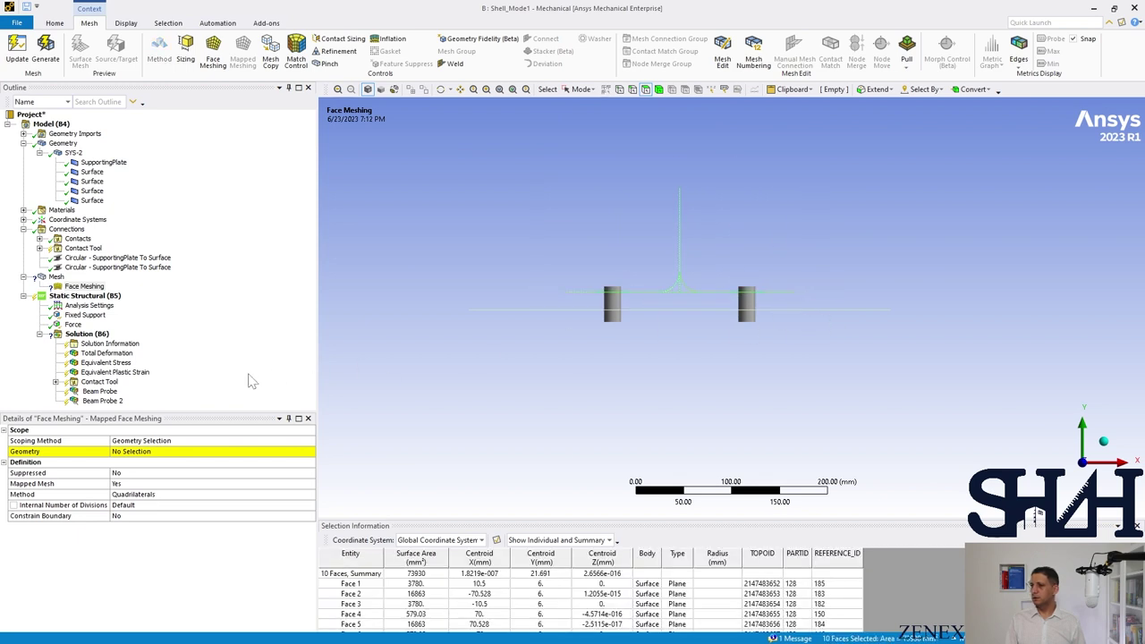
left_click(117, 455)
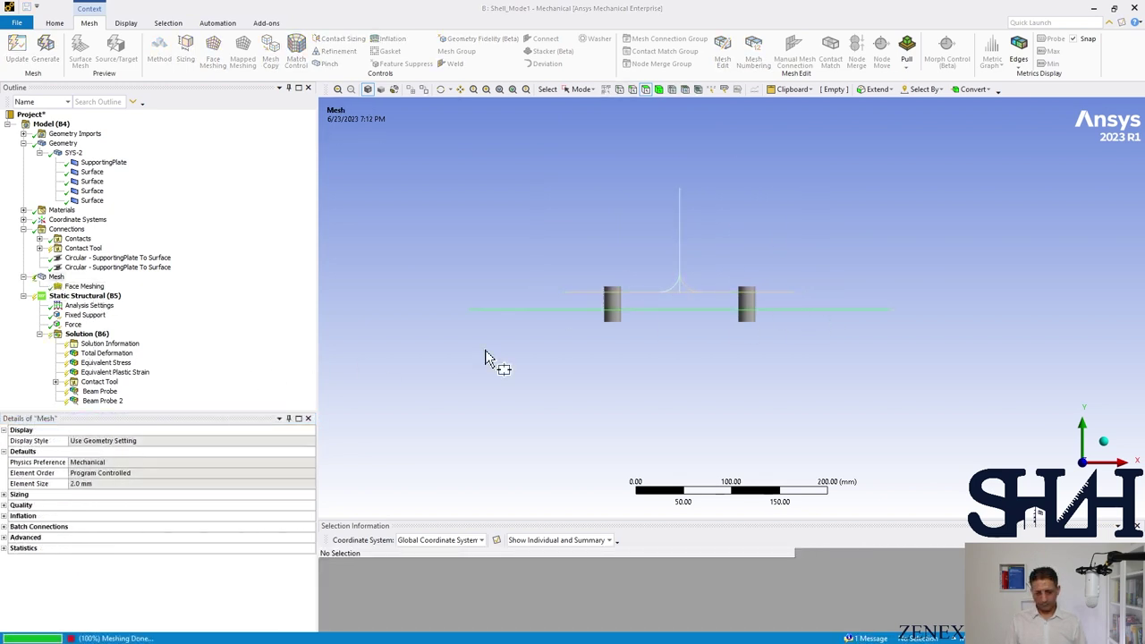
Examine the generated shell mesh at the root fillets, web and bolt holes.
middle_click_drag(498, 349, 565, 362)
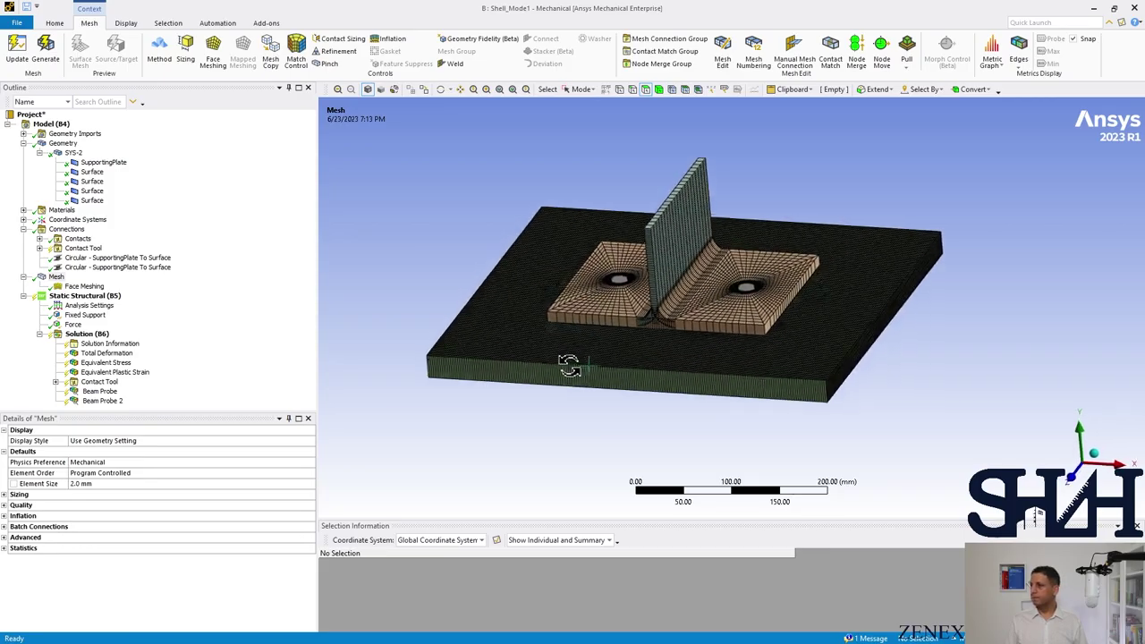
scroll(639, 342, "up", 2)
scroll(638, 342, "up", 5)
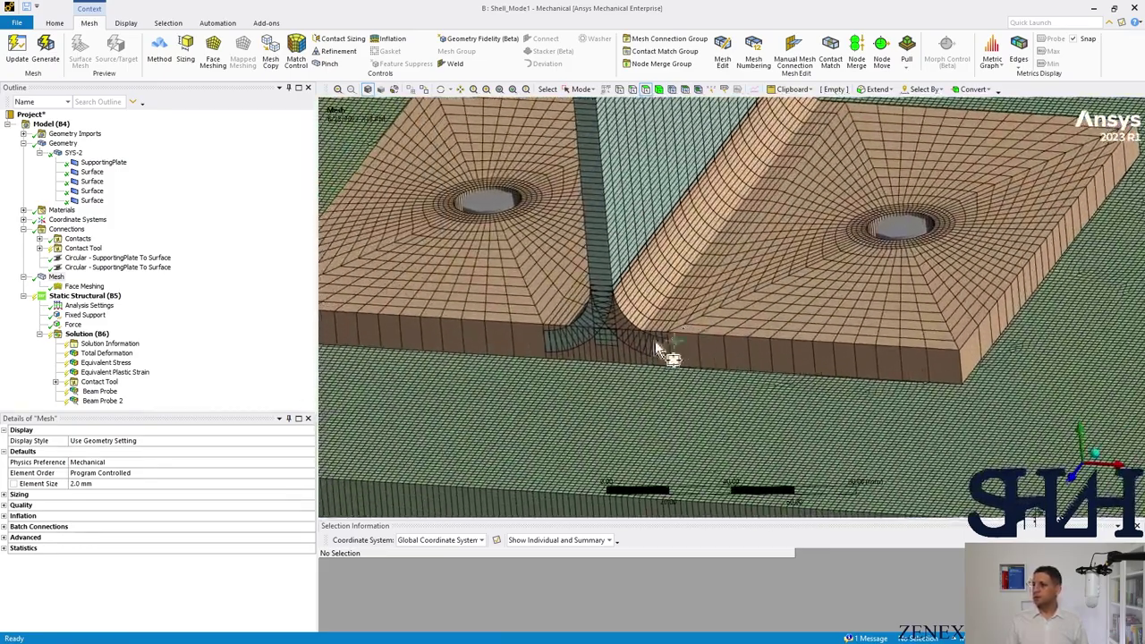
middle_click_drag(658, 351, 513, 320)
scroll(623, 354, "down", 5)
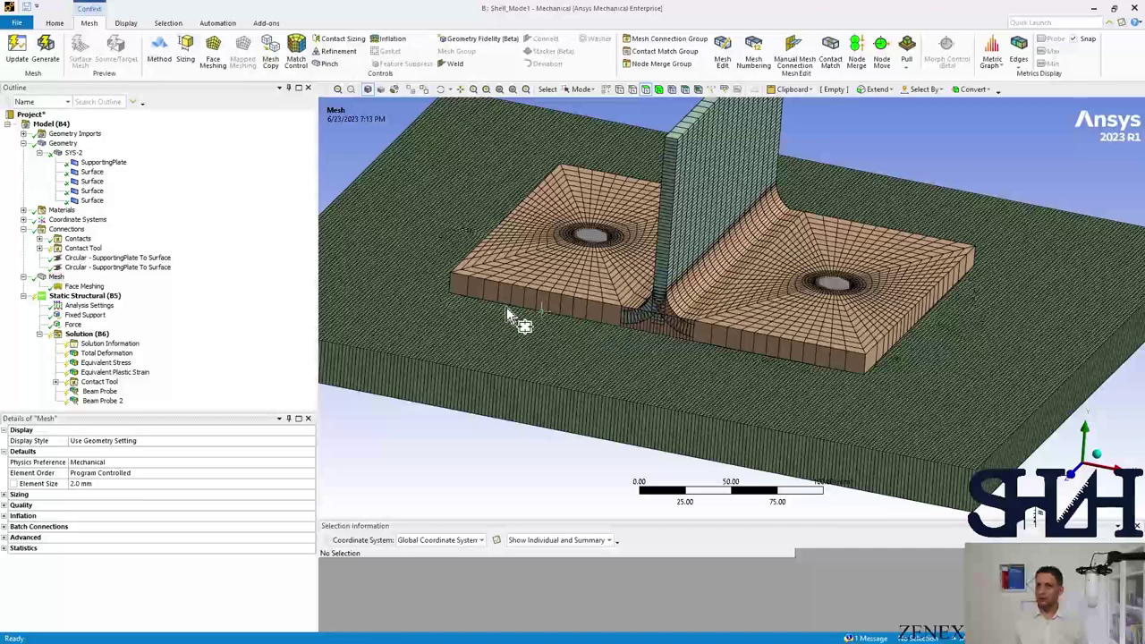
Generate the initial contact results of the Contact Tool under Connections and review the Initial Information table.
left_click(40, 248)
right_click(84, 249)
left_click(147, 274)
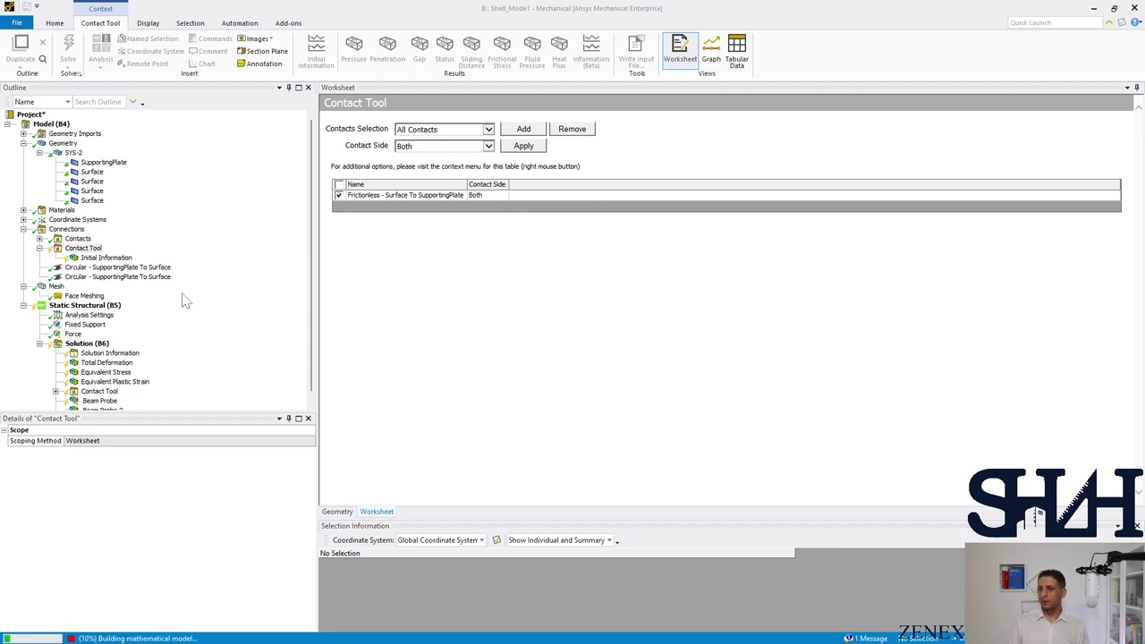
left_click(106, 259)
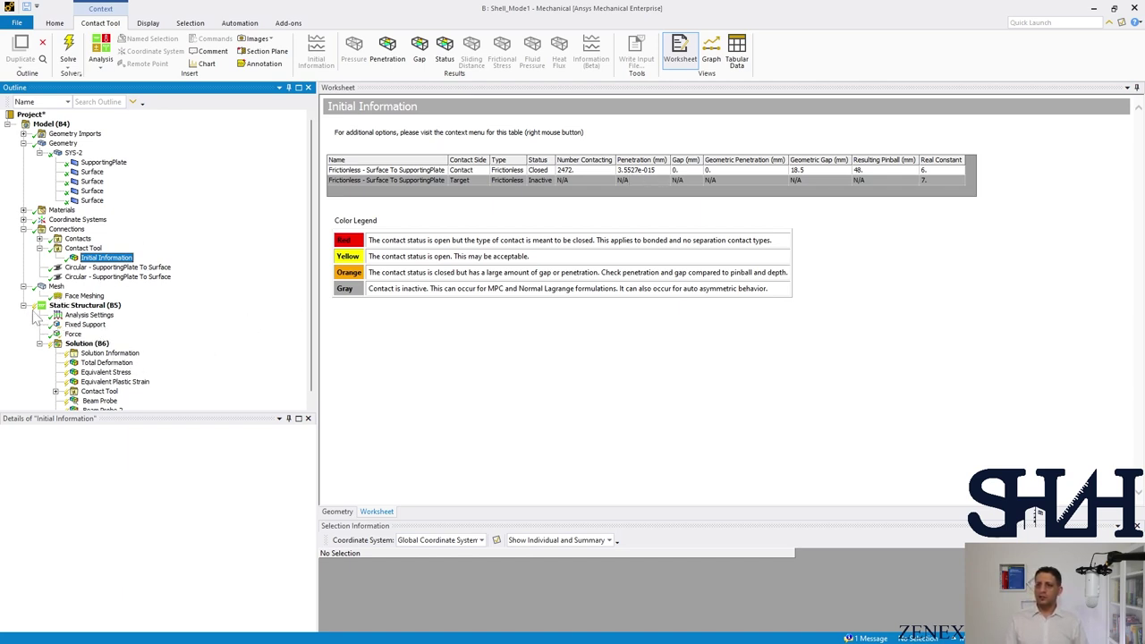
Clear all generated results of Solution (B6) and solve the static structural analysis again.
left_click(87, 346)
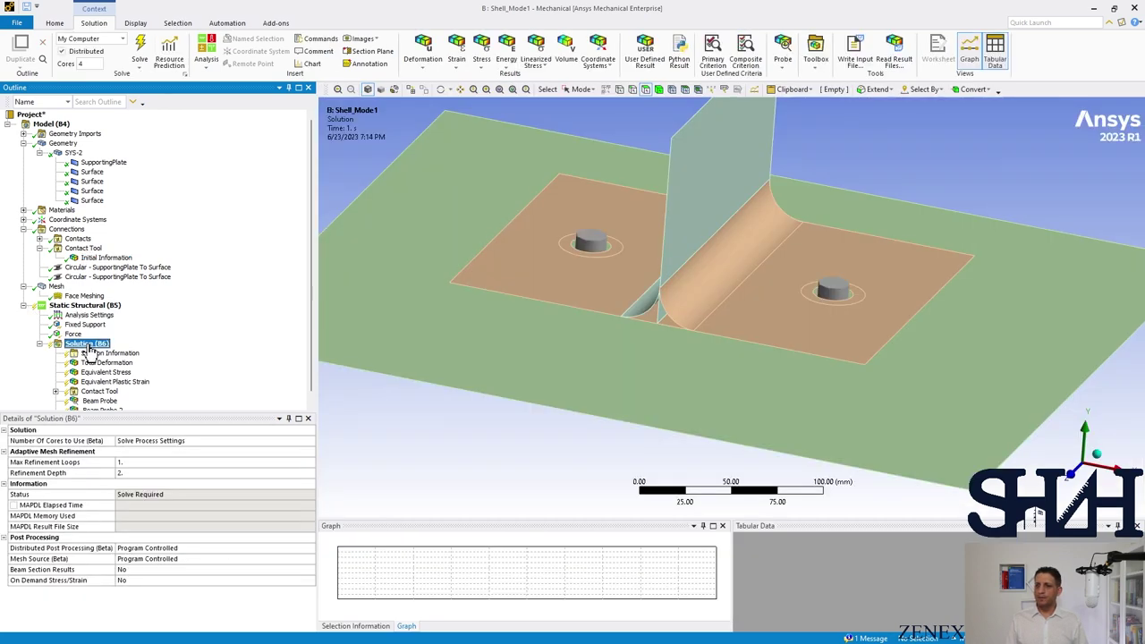
right_click(88, 346)
left_click(125, 378)
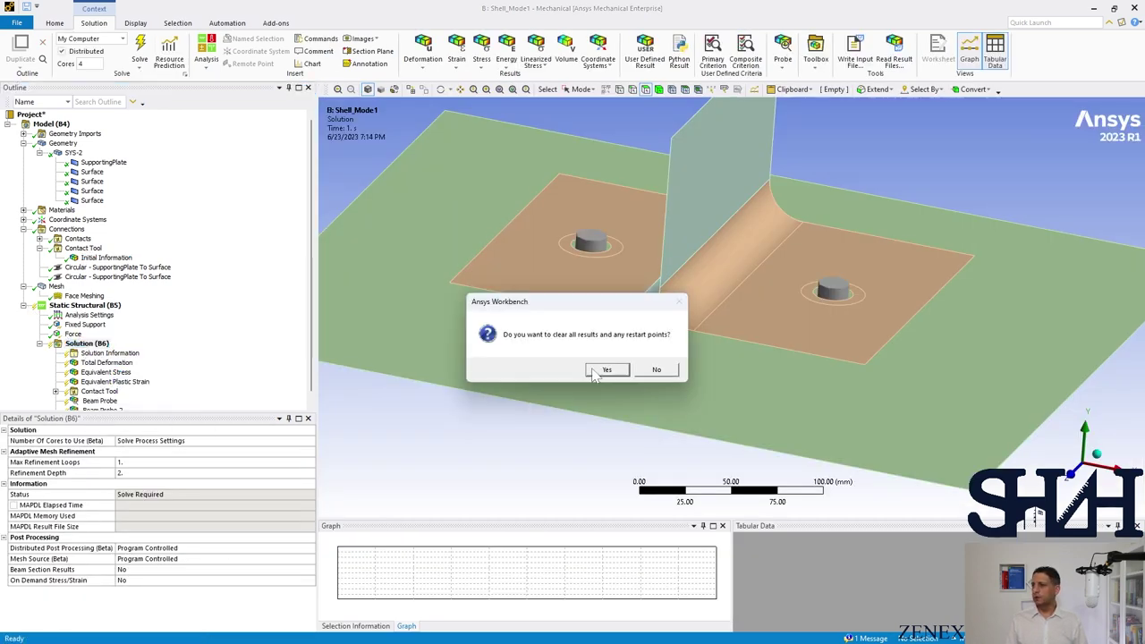
left_click(594, 374)
right_click(88, 346)
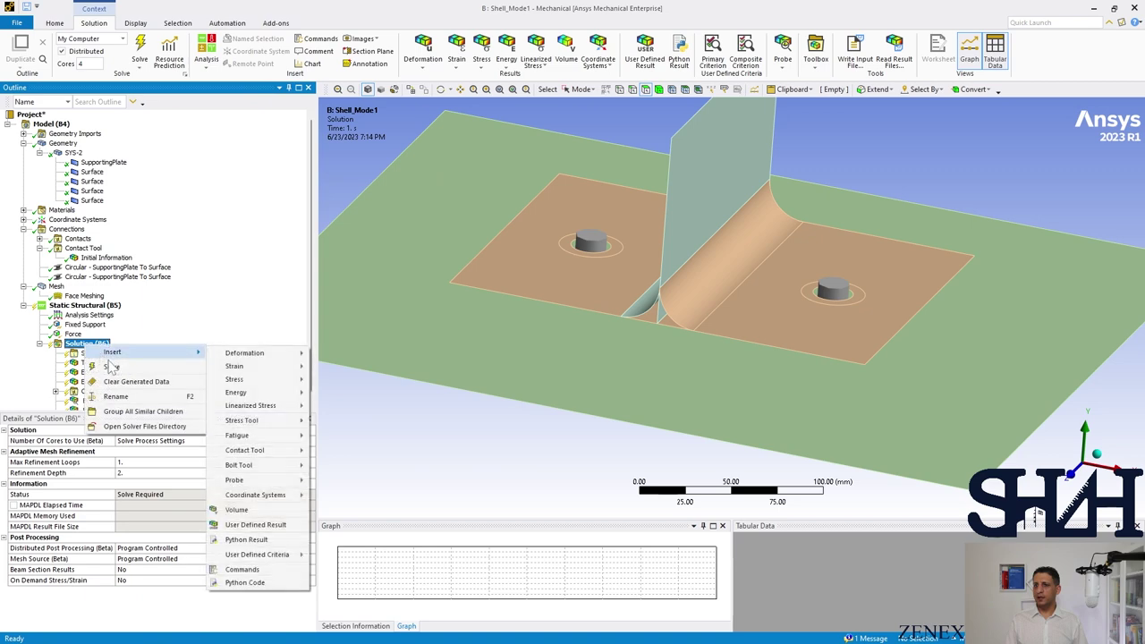
left_click(110, 367)
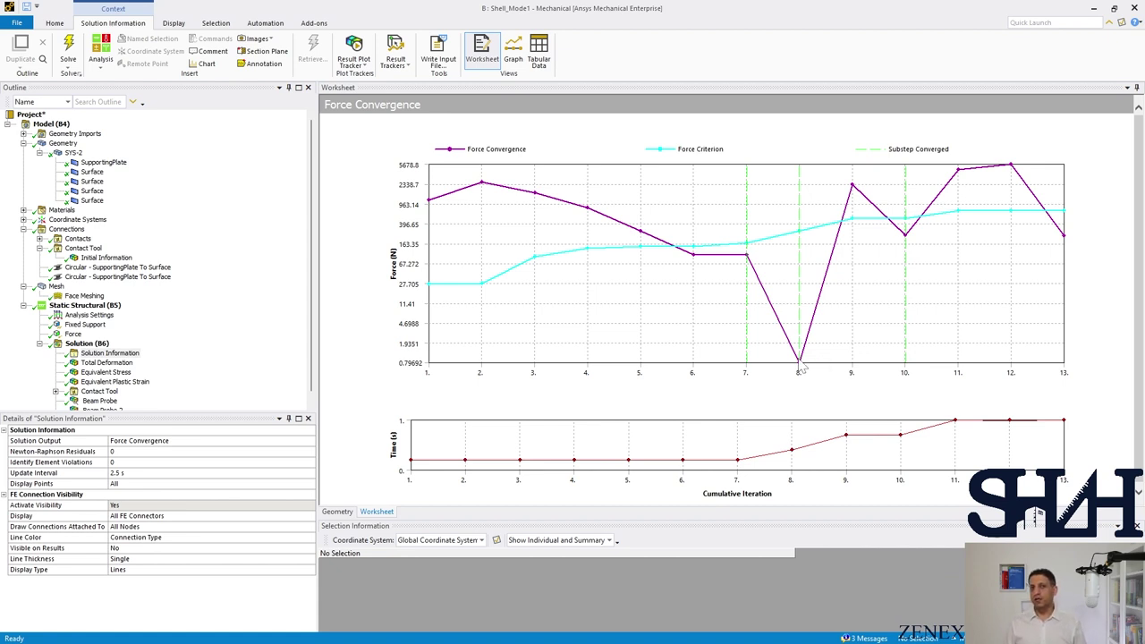
Review the Total Deformation result in isometric and front views, checking the flange uplift from the supporting plate.
scroll(200, 312, "down", 1)
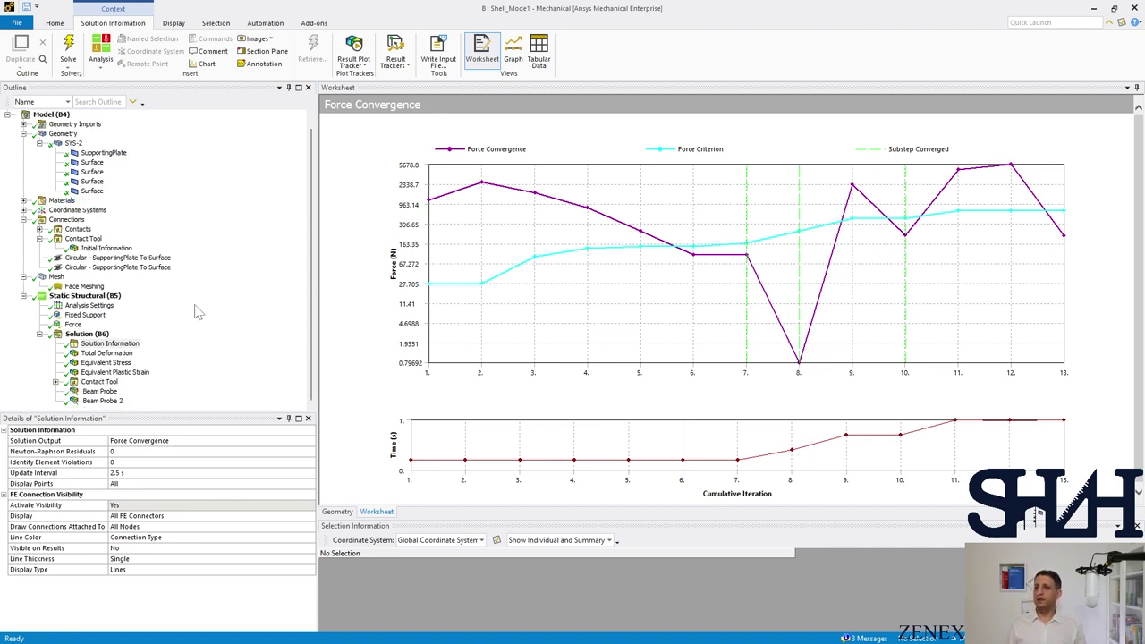
left_click(114, 353)
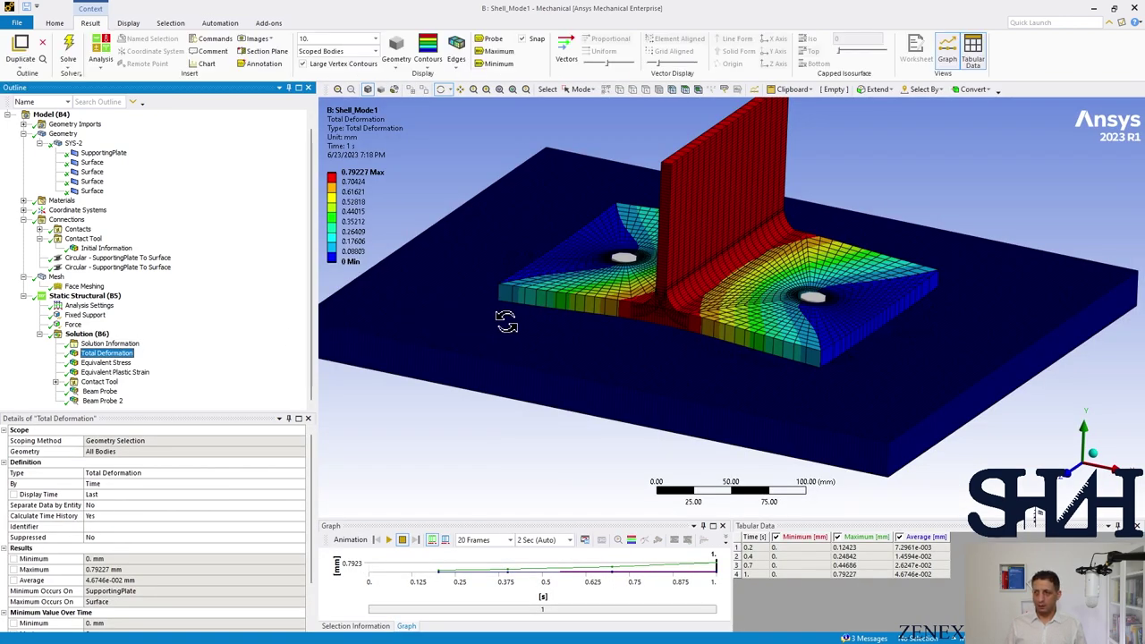
mouse_move(557, 332)
left_mouse_down()
mouse_move(563, 315)
mouse_move(588, 315)
mouse_move(594, 326)
mouse_move(570, 335)
left_mouse_up()
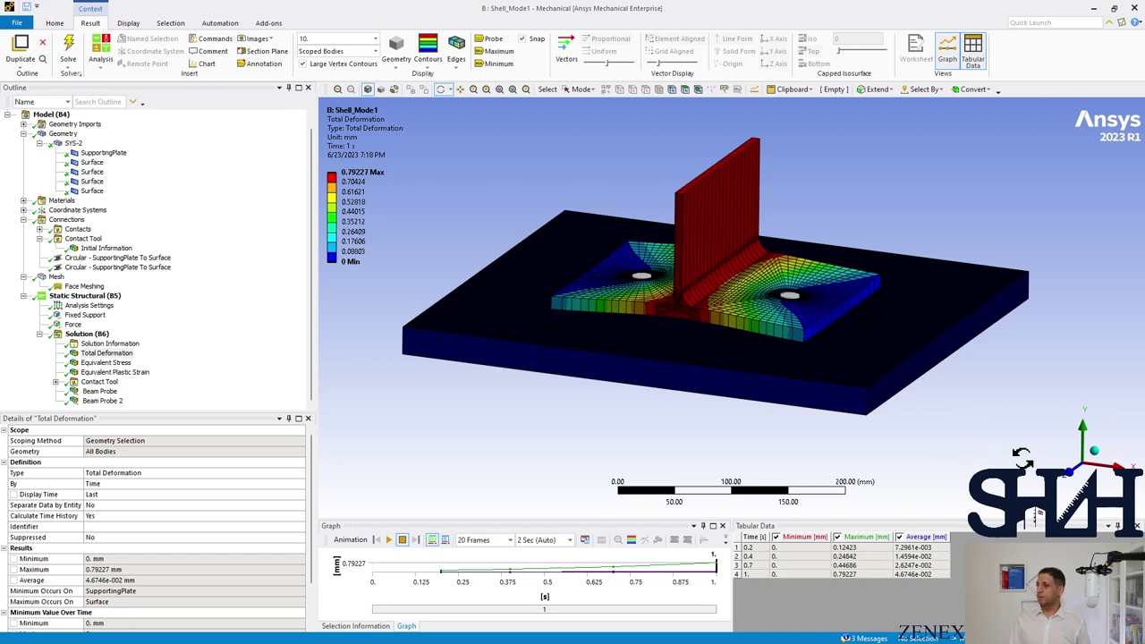
left_click(1070, 470)
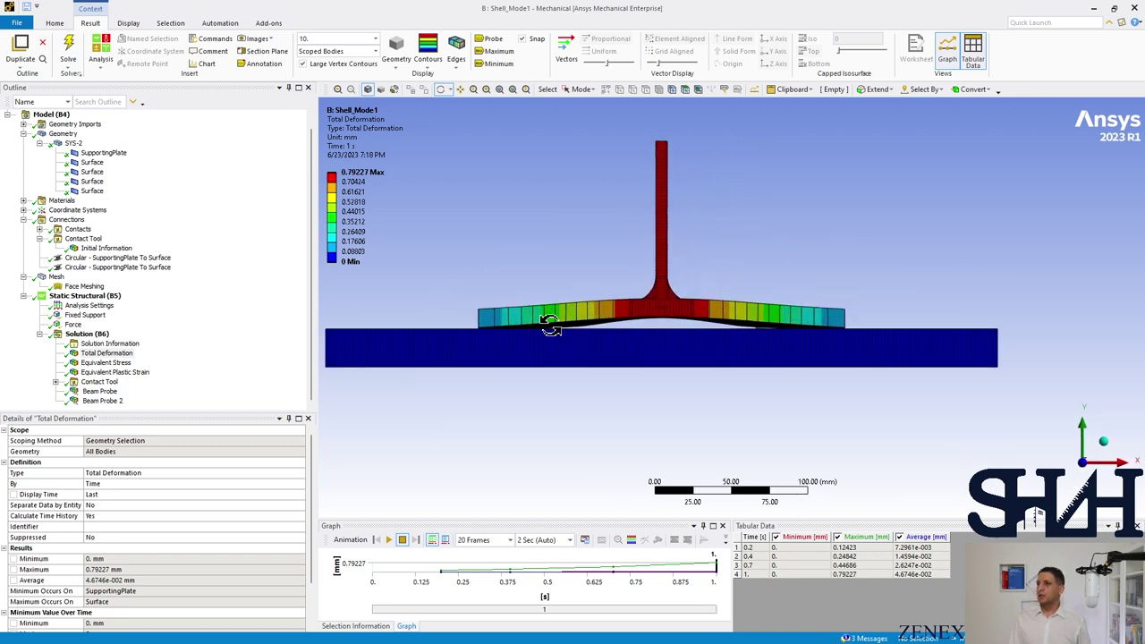
left_click(366, 183)
left_click(401, 227)
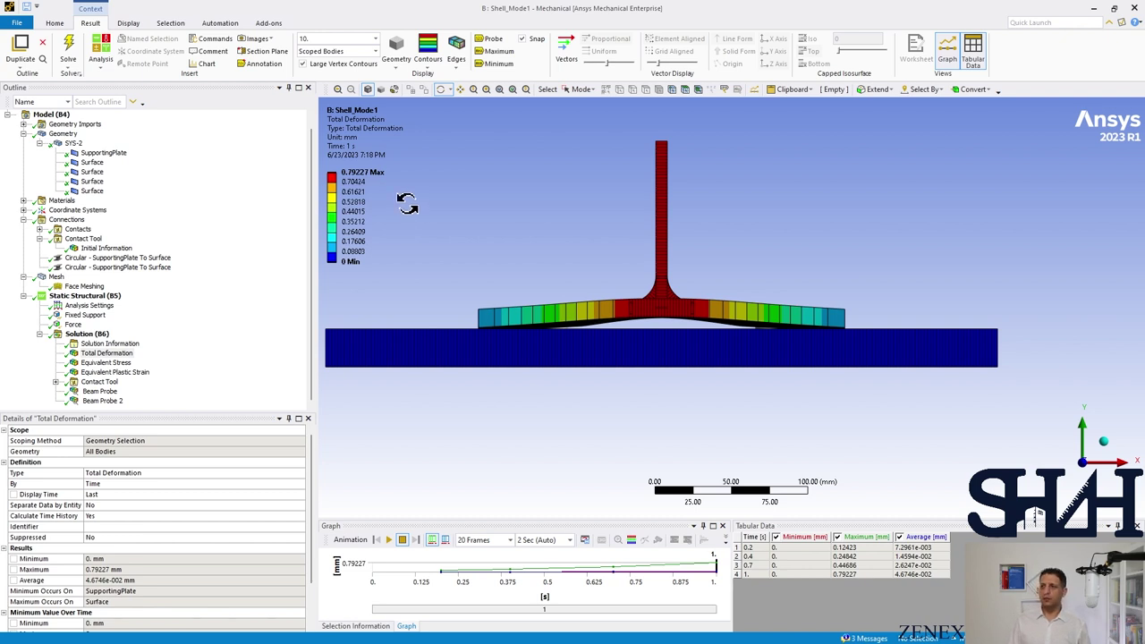
left_click(378, 195)
left_click(394, 186)
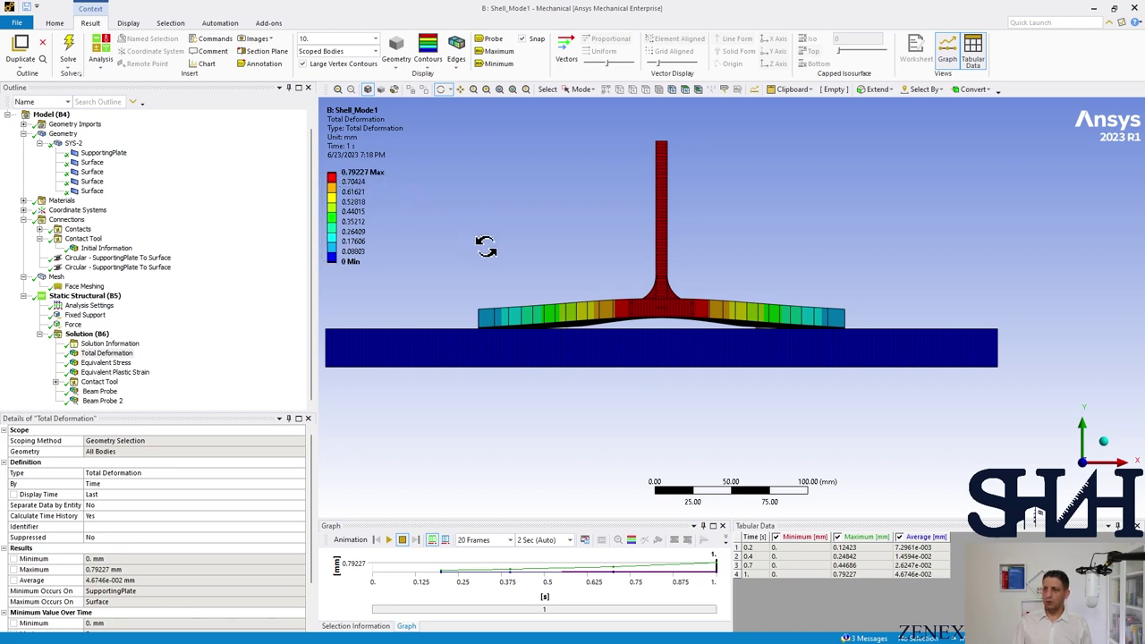
left_click_drag(485, 247, 456, 255)
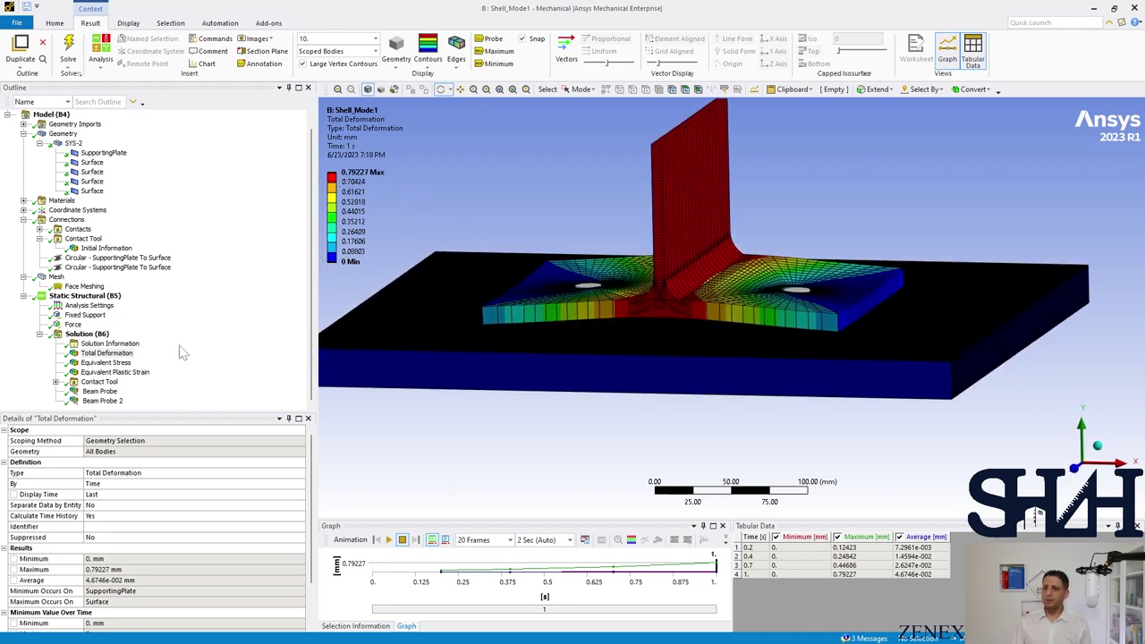
Review the Equivalent Stress and Equivalent Plastic Strain results around the root fillets and bolt holes.
left_click(105, 362)
left_click_drag(555, 296, 640, 302)
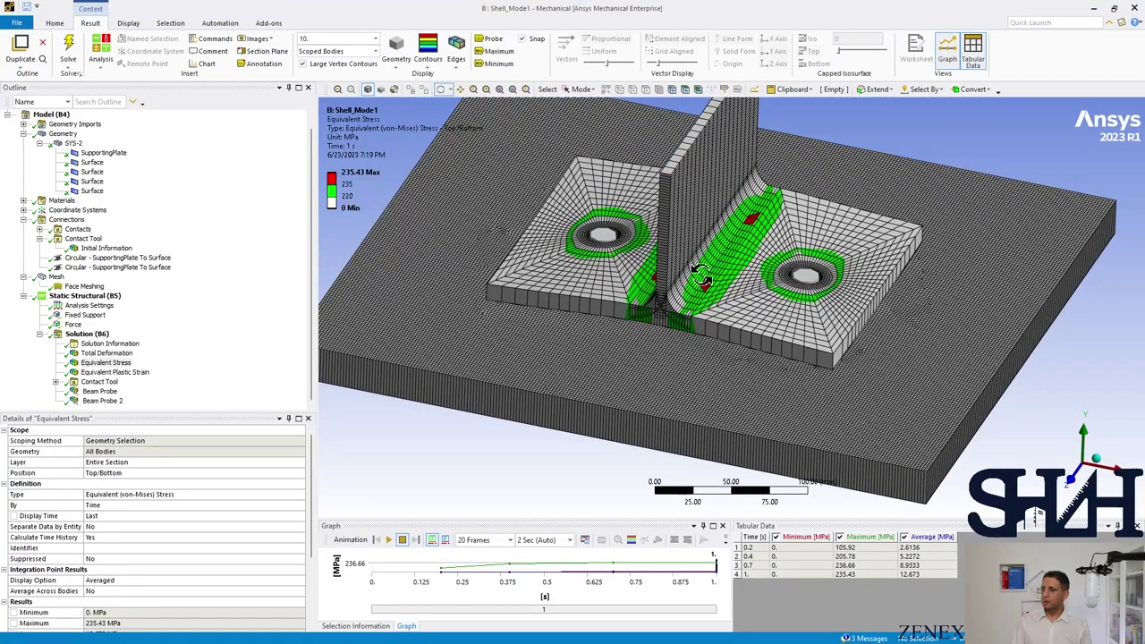
left_click_drag(726, 250, 541, 319)
left_click(115, 372)
Review the Contact Tool's Status result on the underside of the T-stub flange.
left_click(56, 382)
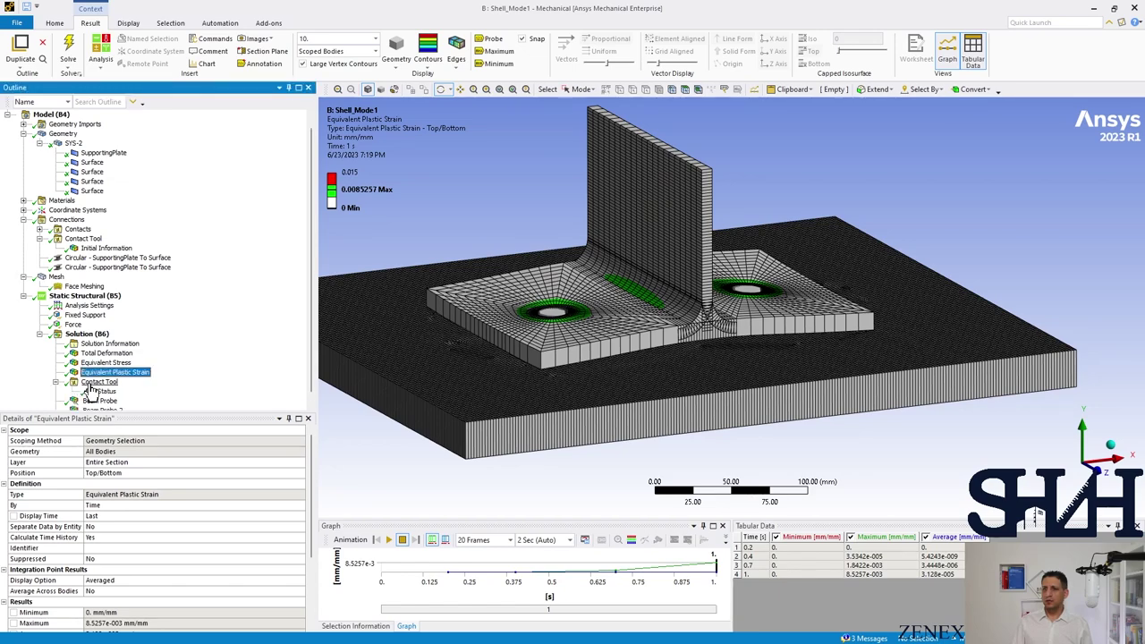
left_click(105, 391)
left_click_drag(506, 394, 535, 378)
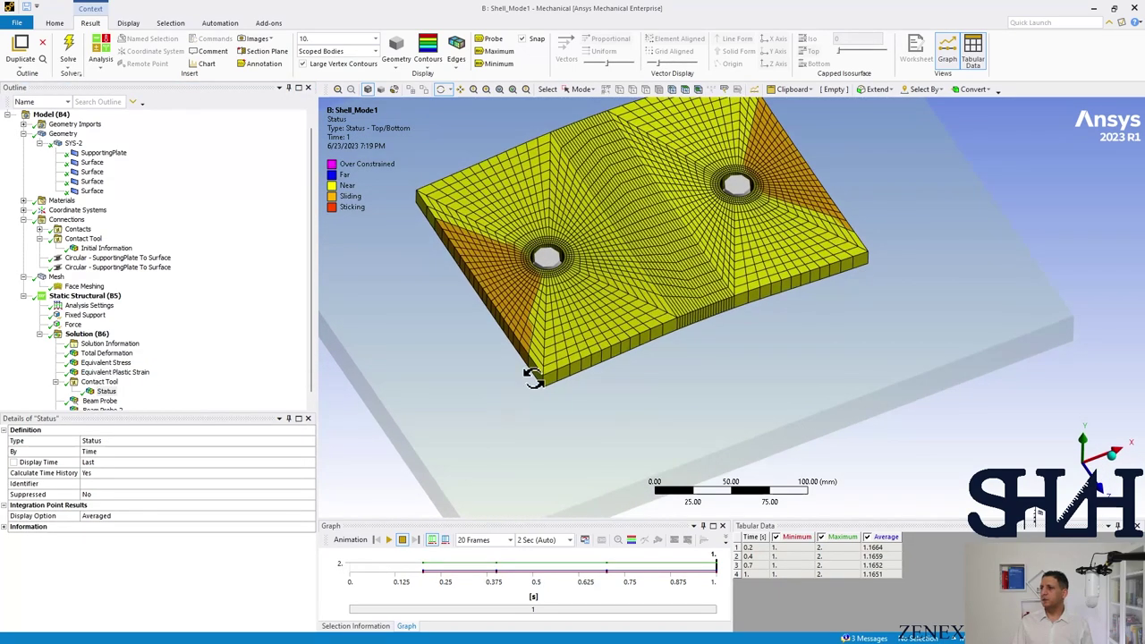
left_click_drag(576, 322, 468, 225)
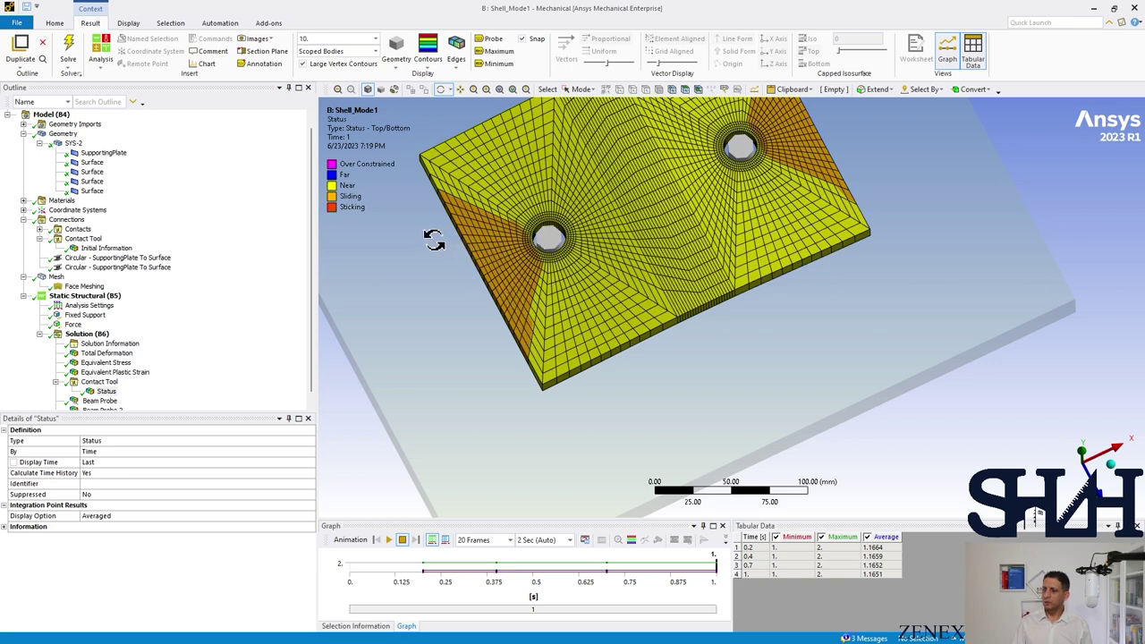
left_click_drag(501, 302, 493, 349)
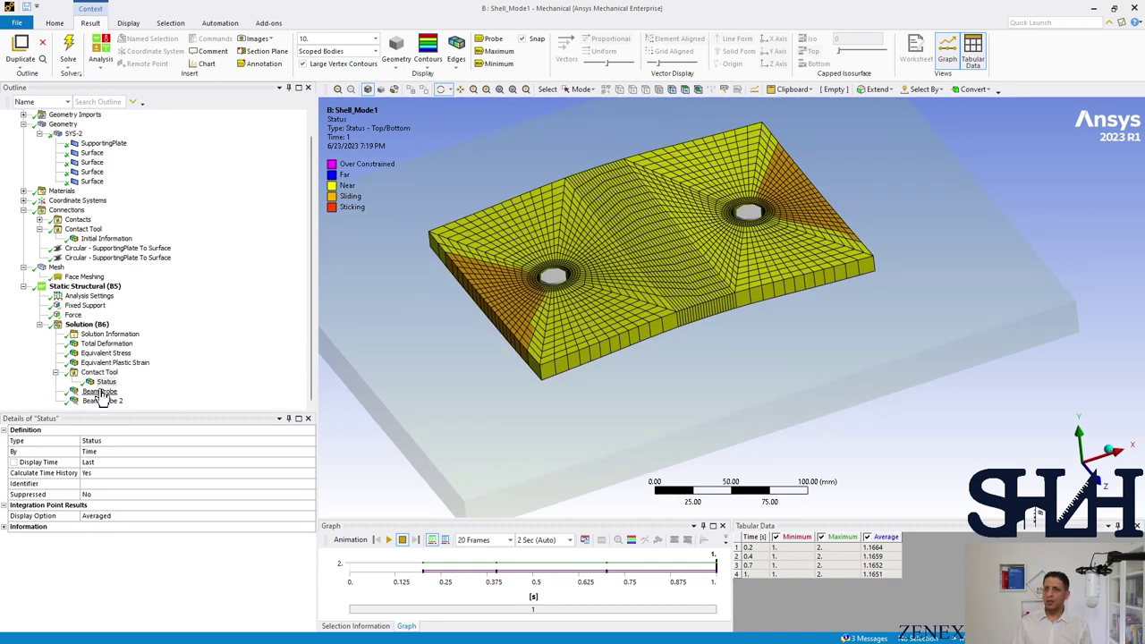
Review the bolt forces of Beam Probe and Beam Probe 2.
left_click(100, 400)
left_click_drag(475, 333, 493, 308)
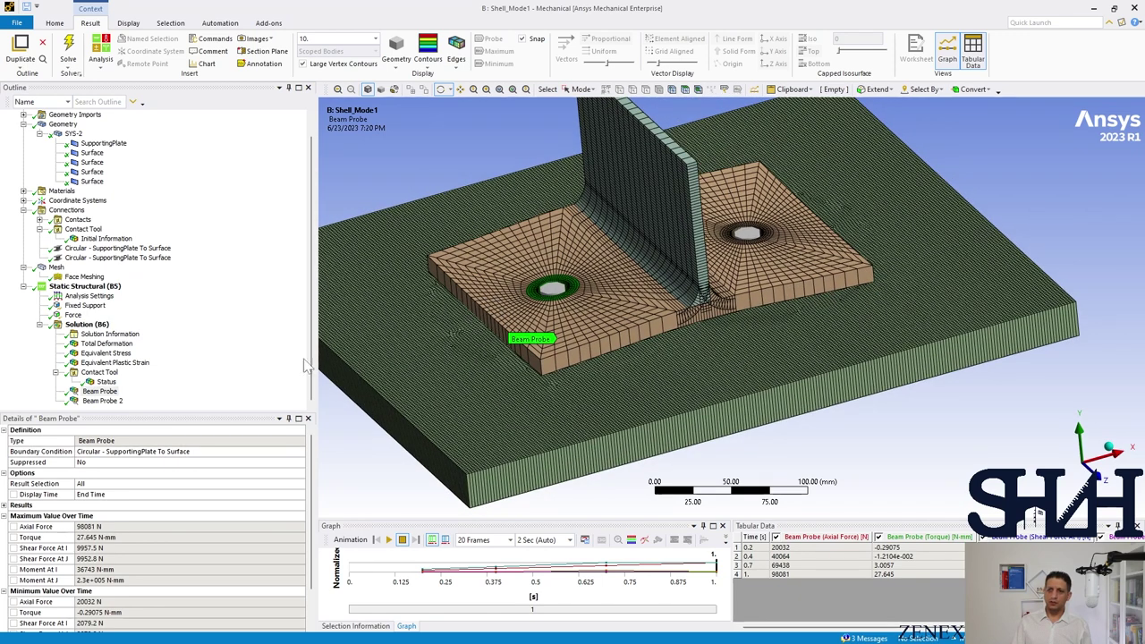
left_click(102, 400)
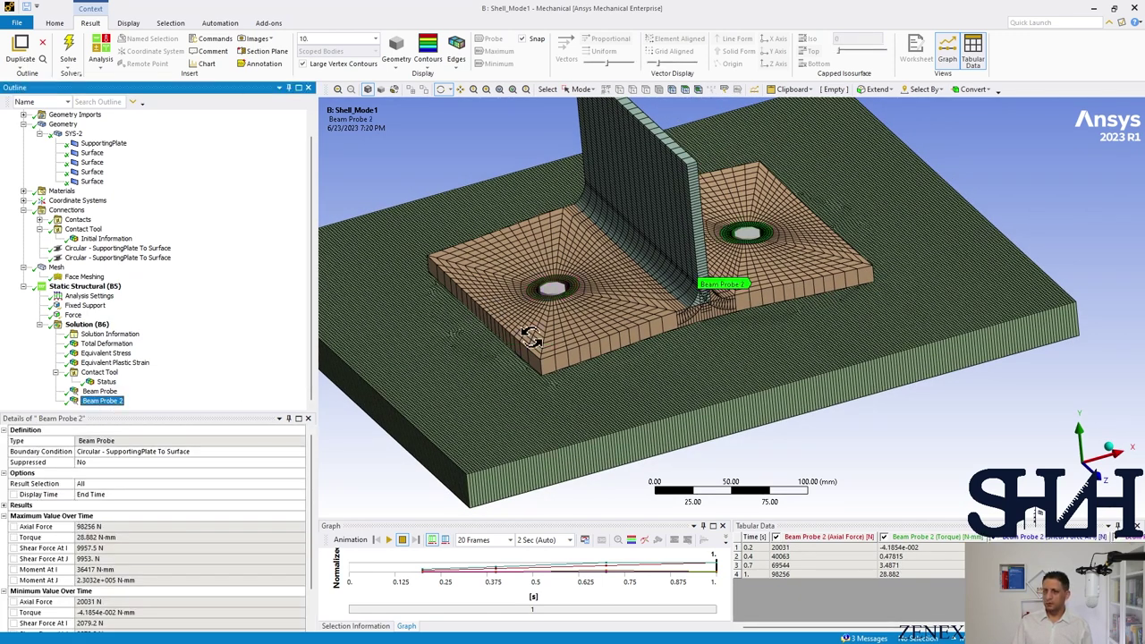
left_click_drag(531, 336, 598, 349)
right_click(598, 349)
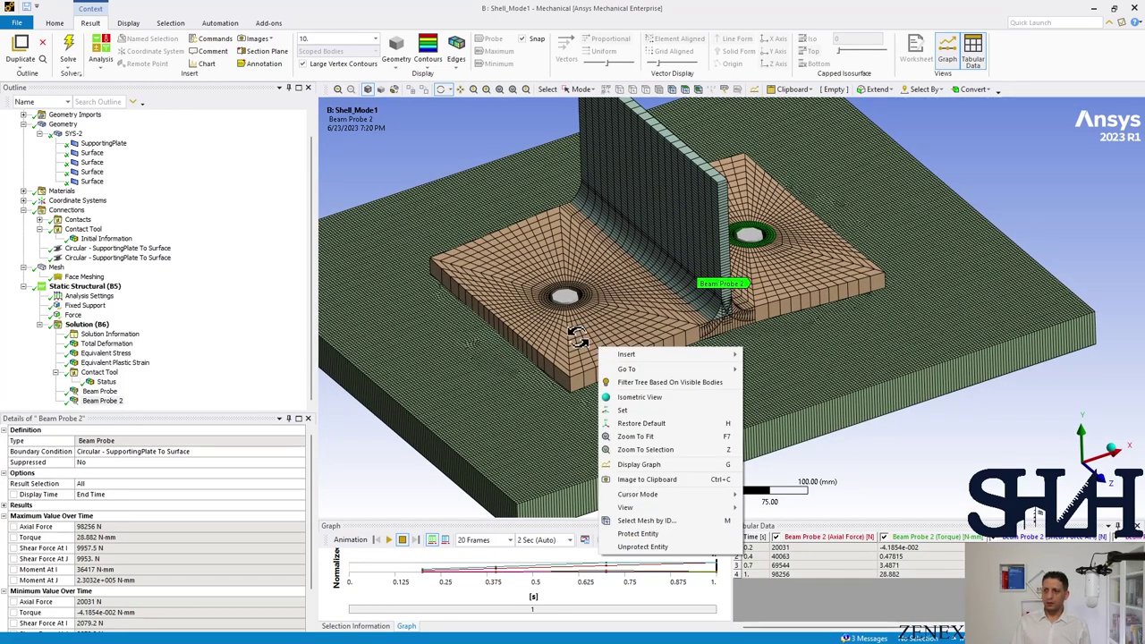
left_click(577, 337)
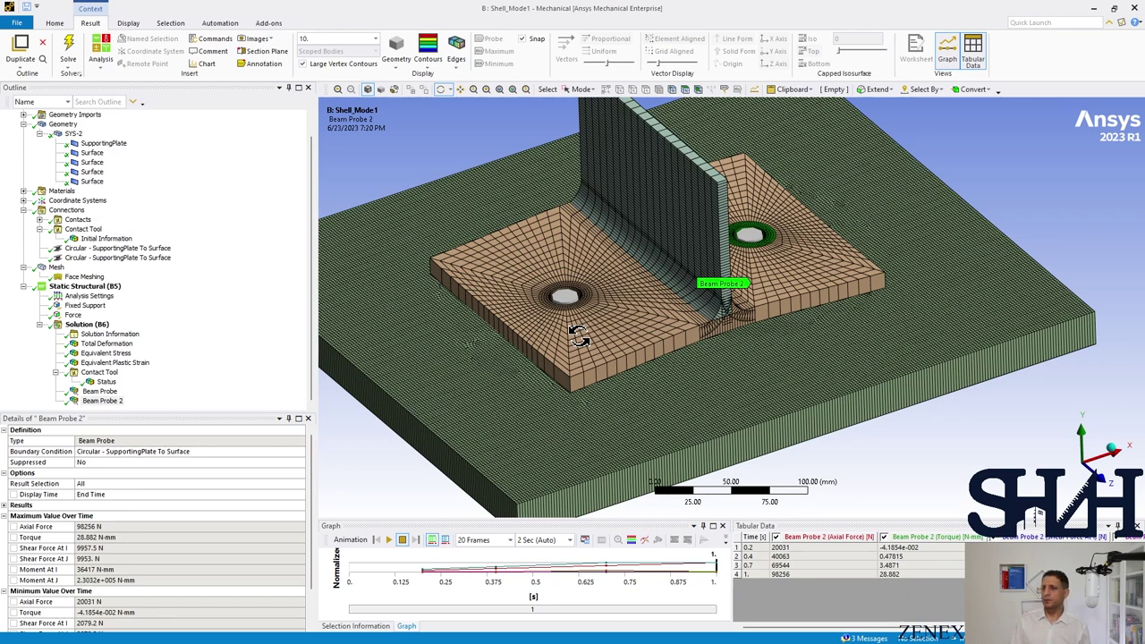